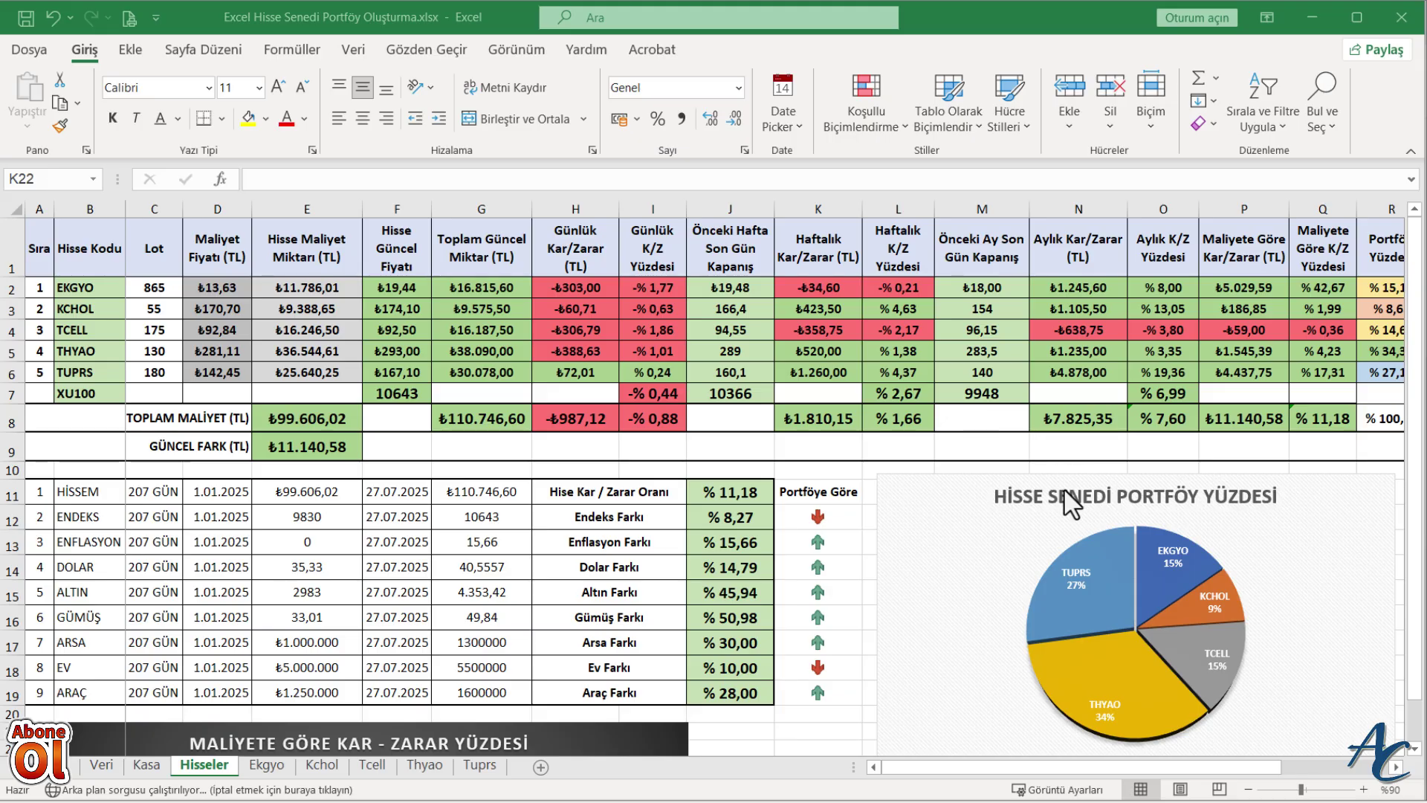
Copy rows 12–21 holding the TEMETTÜ HESAPLAMA table on the Kchol sheet
scroll(1058, 500, down, 2)
scroll(1059, 500, down, 2)
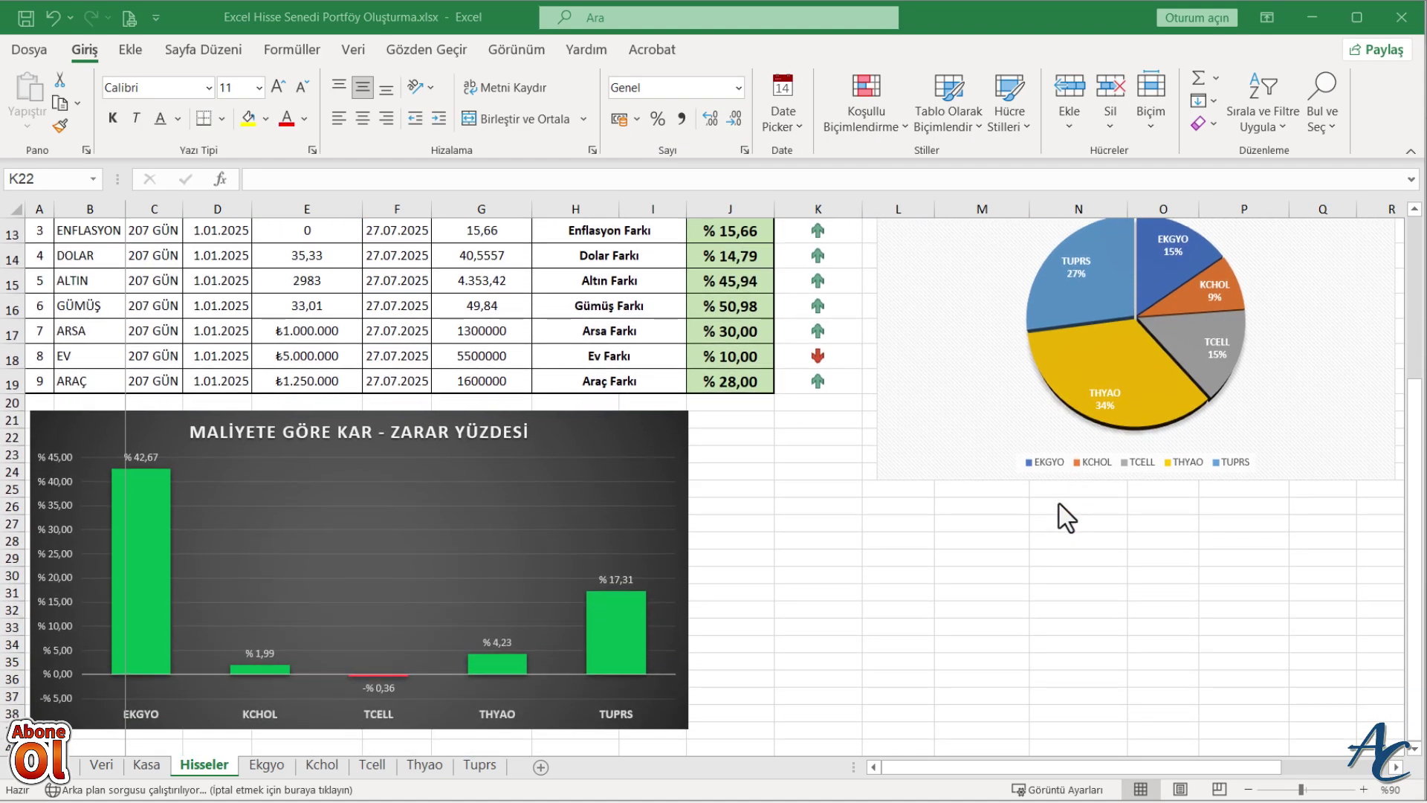
scroll(1059, 504, up, 2)
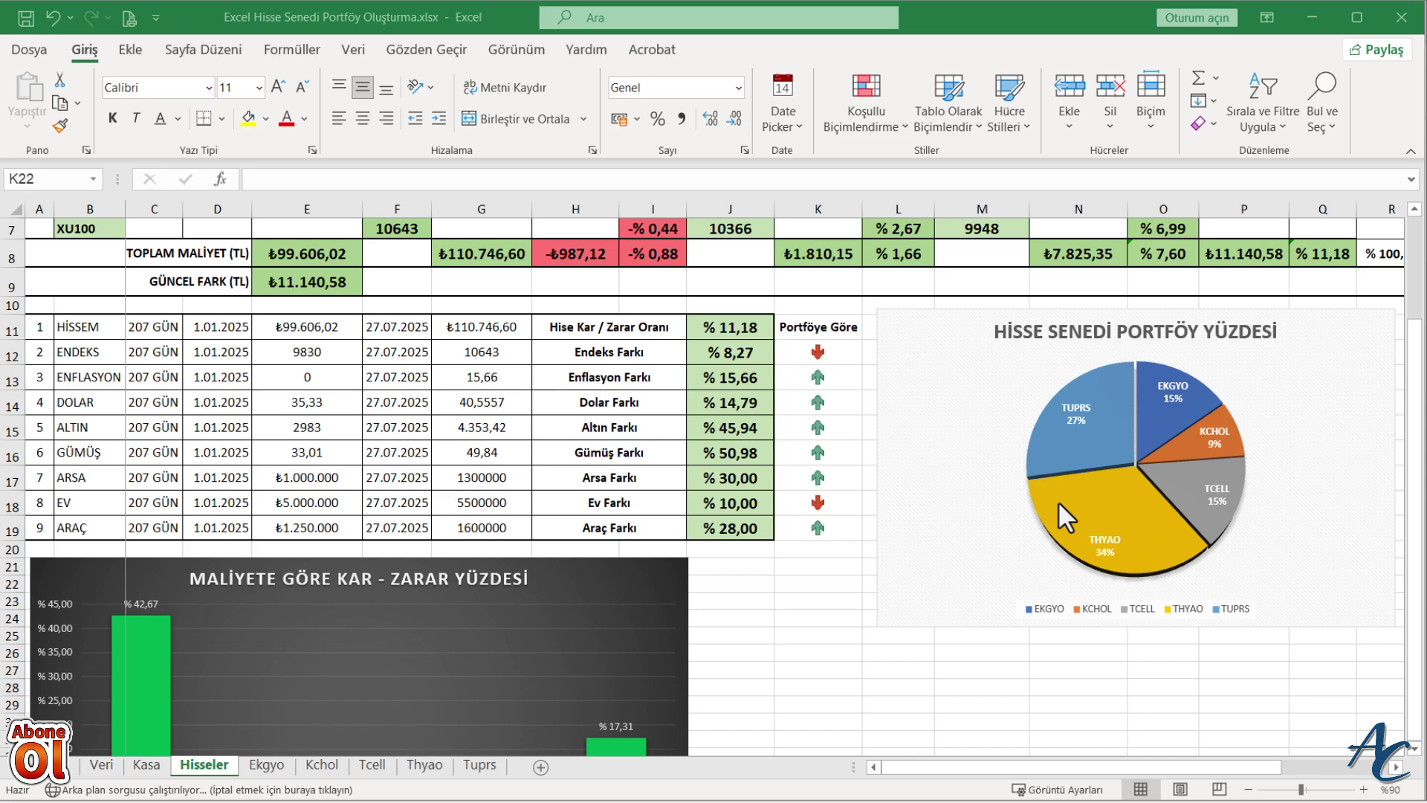
scroll(1058, 502, up, 2)
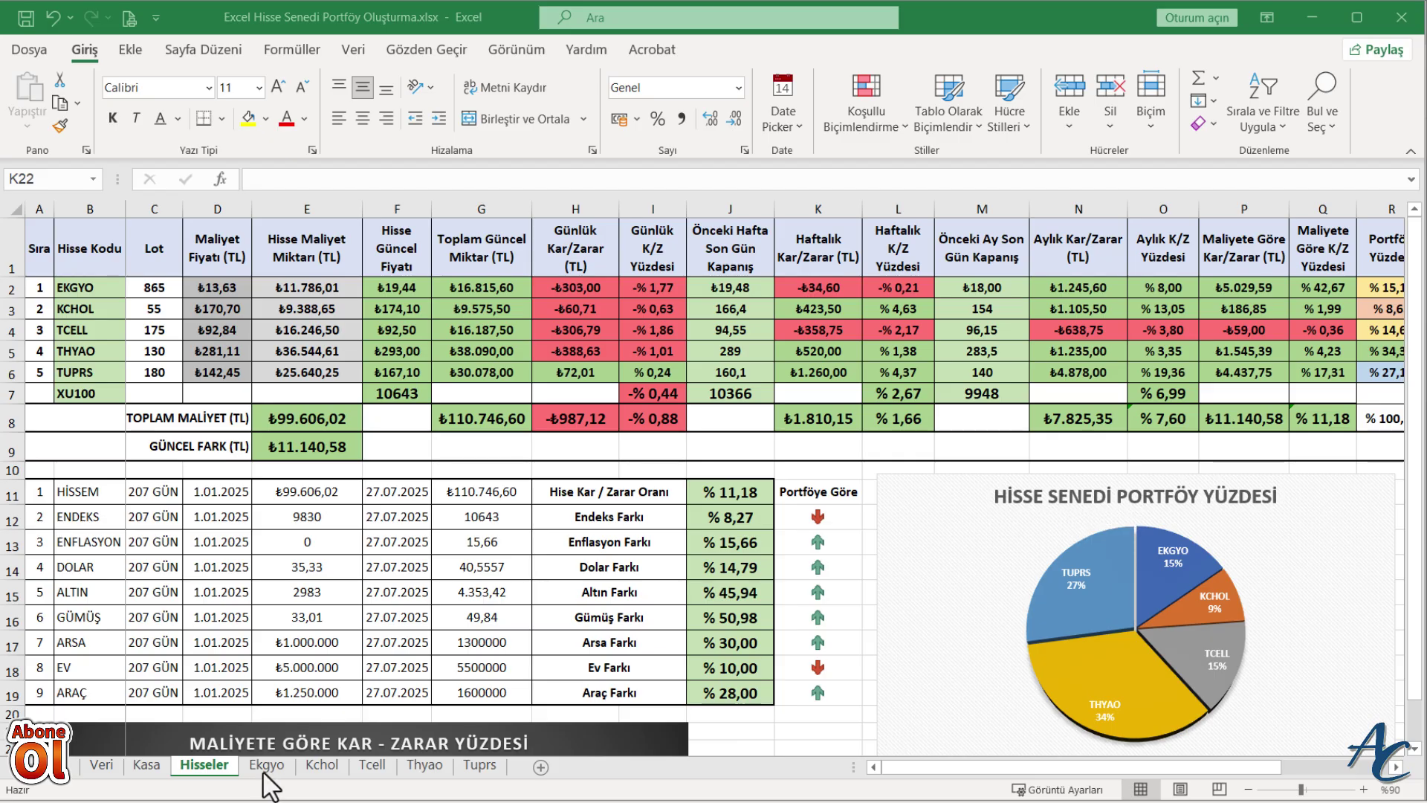
click(322, 766)
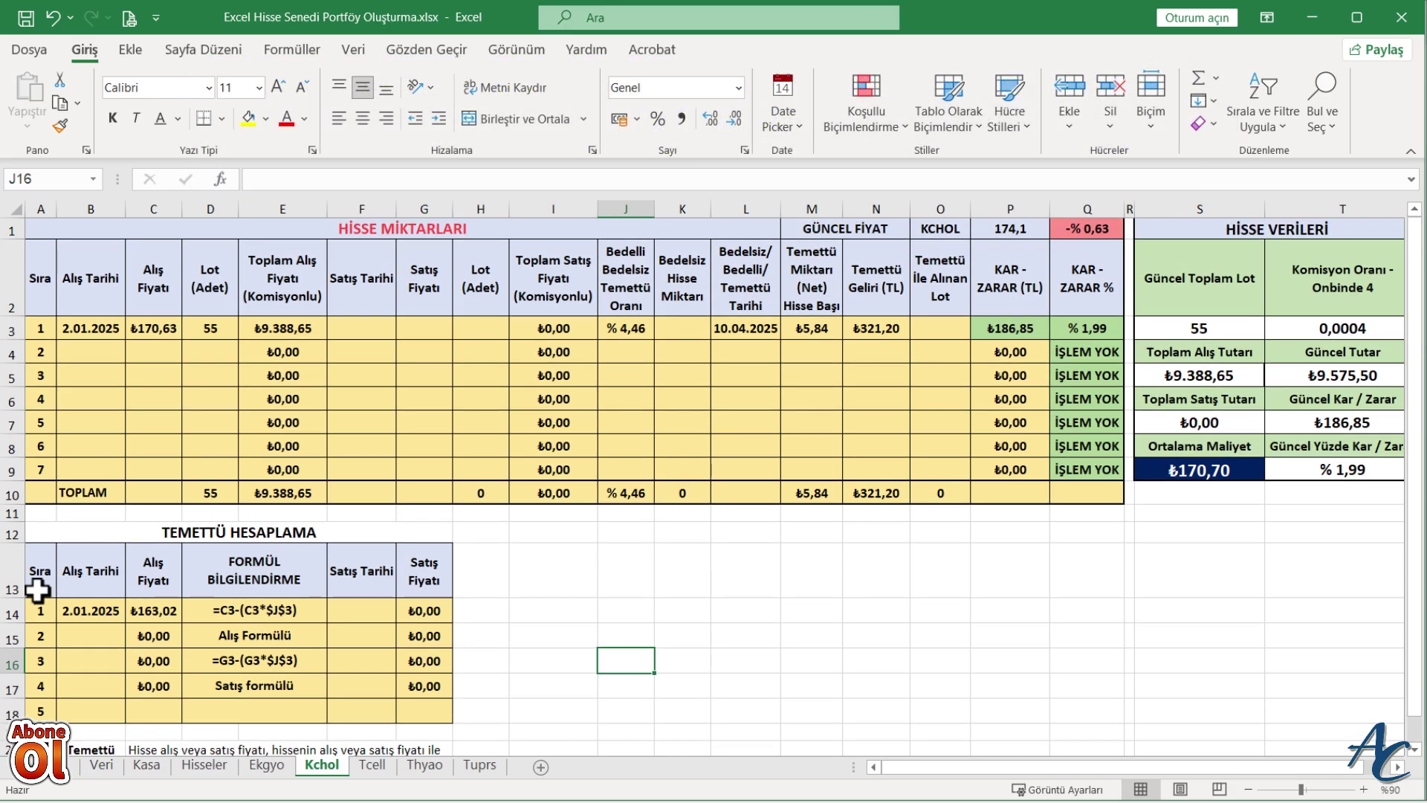
mouse_move(4, 531)
mouse_down()
mouse_move(19, 669)
mouse_move(4, 665)
mouse_up()
right_click(4, 665)
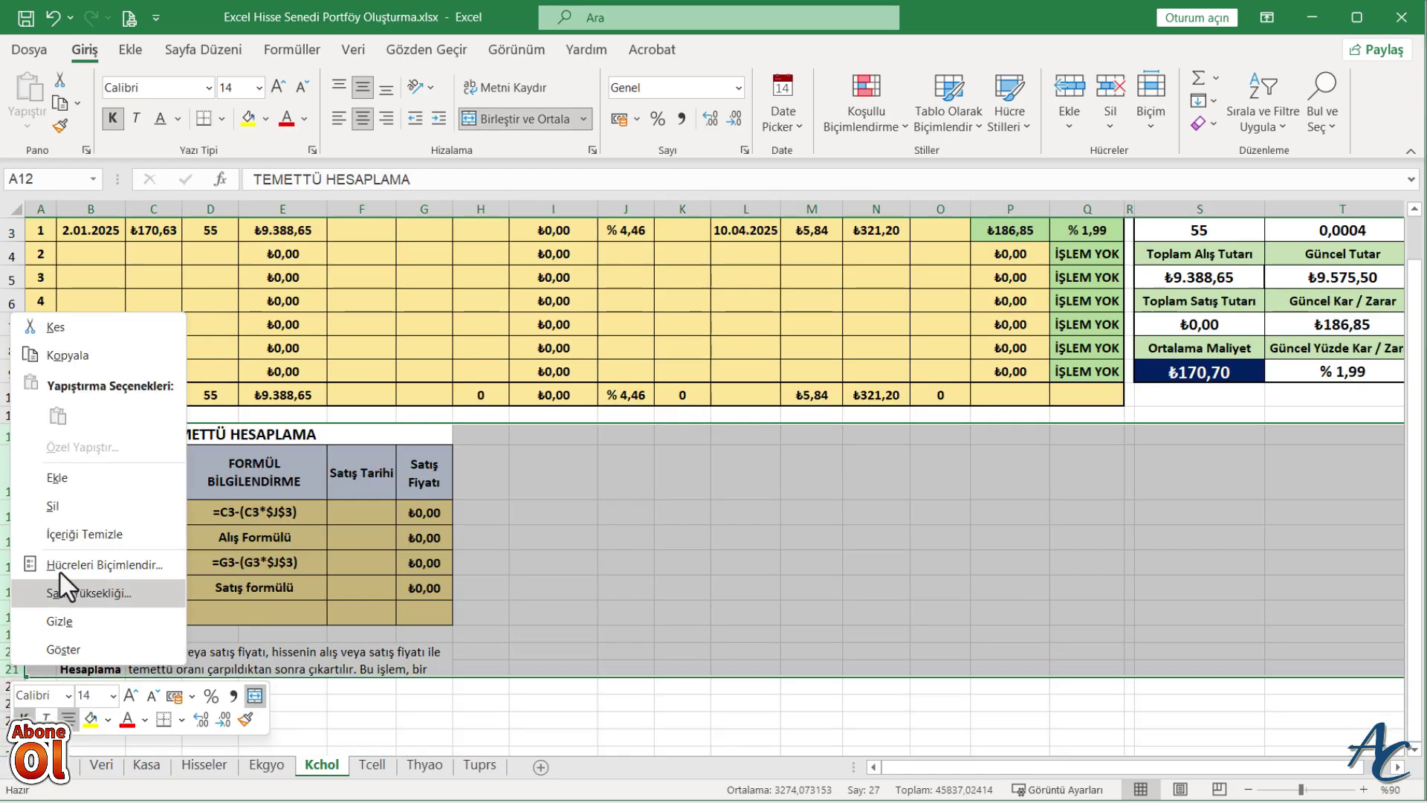
click(84, 360)
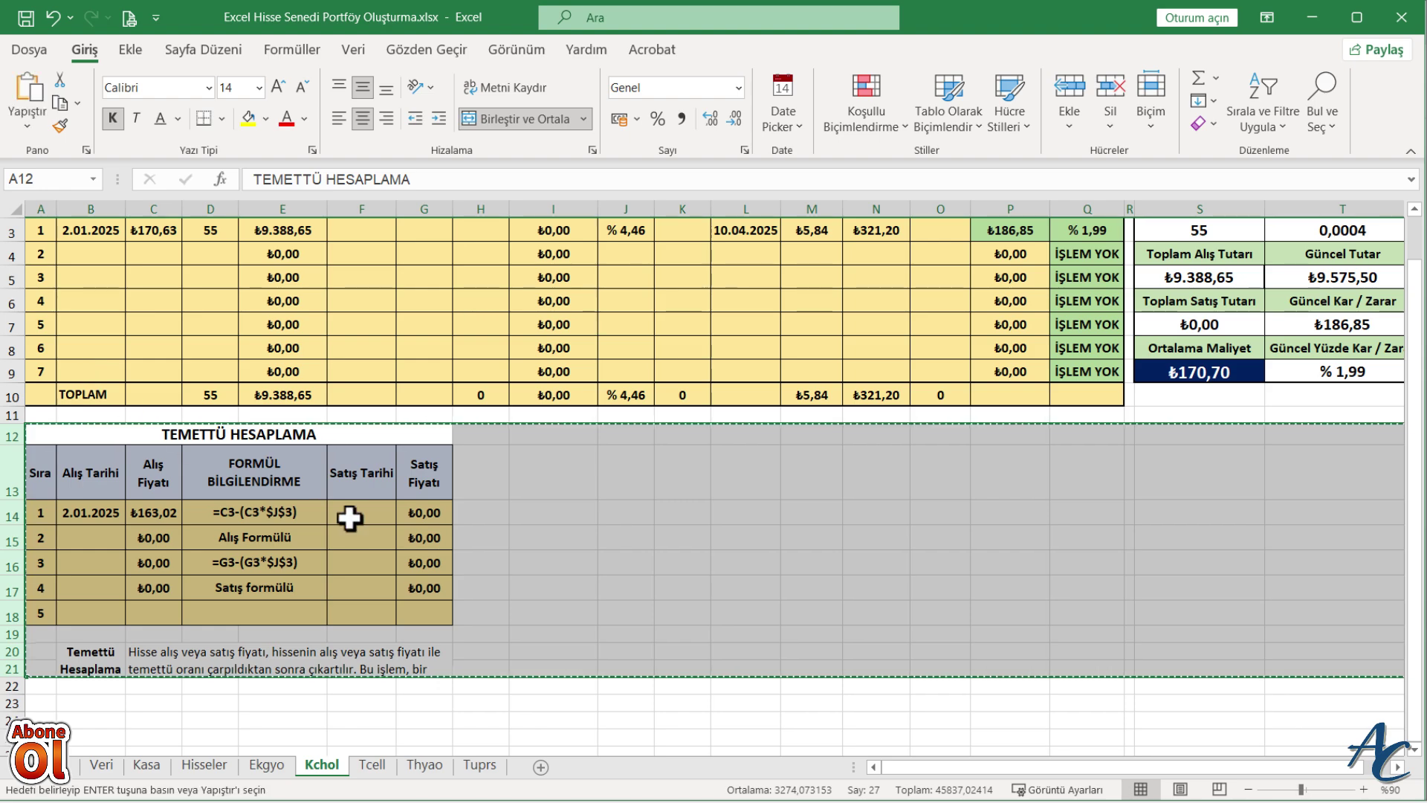
Paste the table at row 12 of the Ekgyo, Tcell and Thyao sheets
click(269, 765)
click(8, 525)
key(ctrl+v)
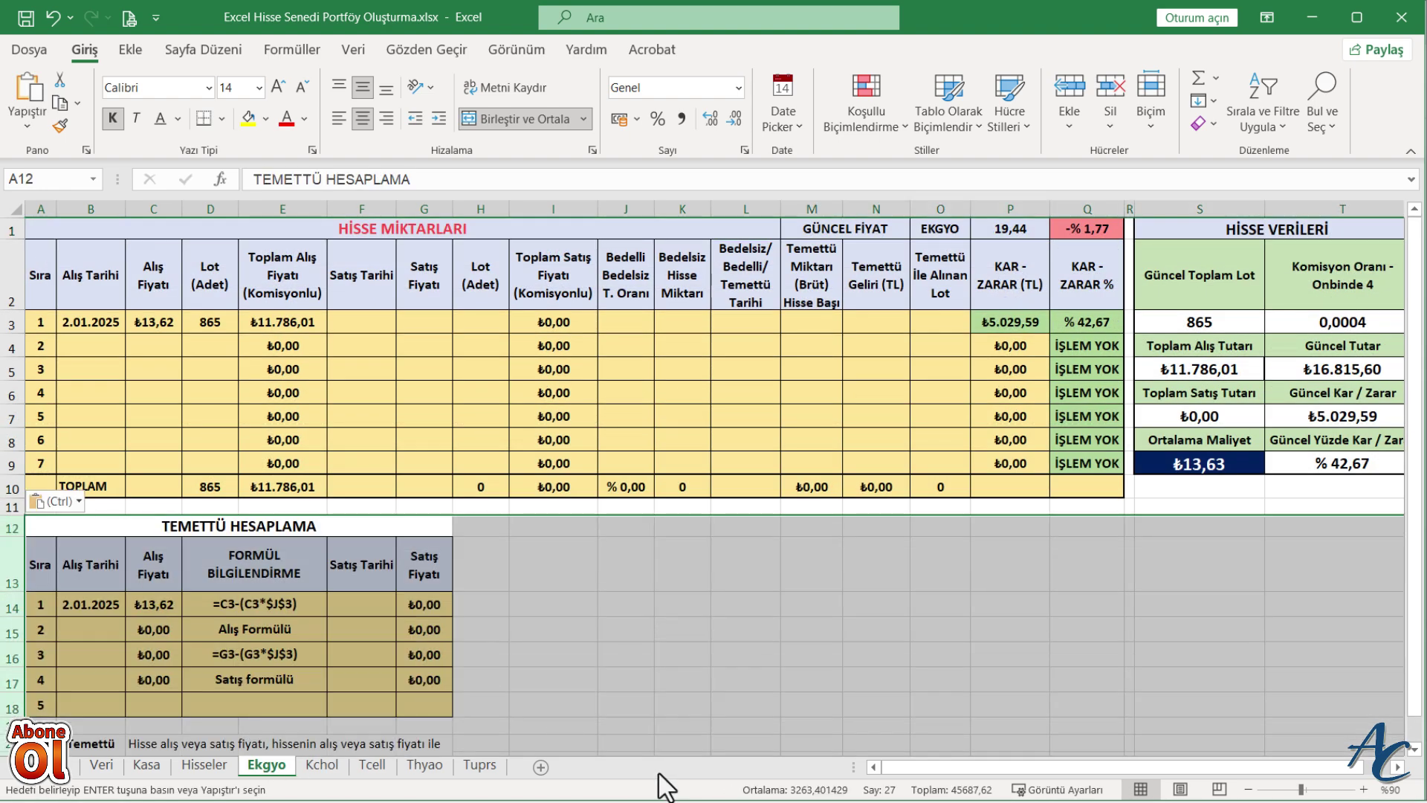
click(372, 765)
click(12, 526)
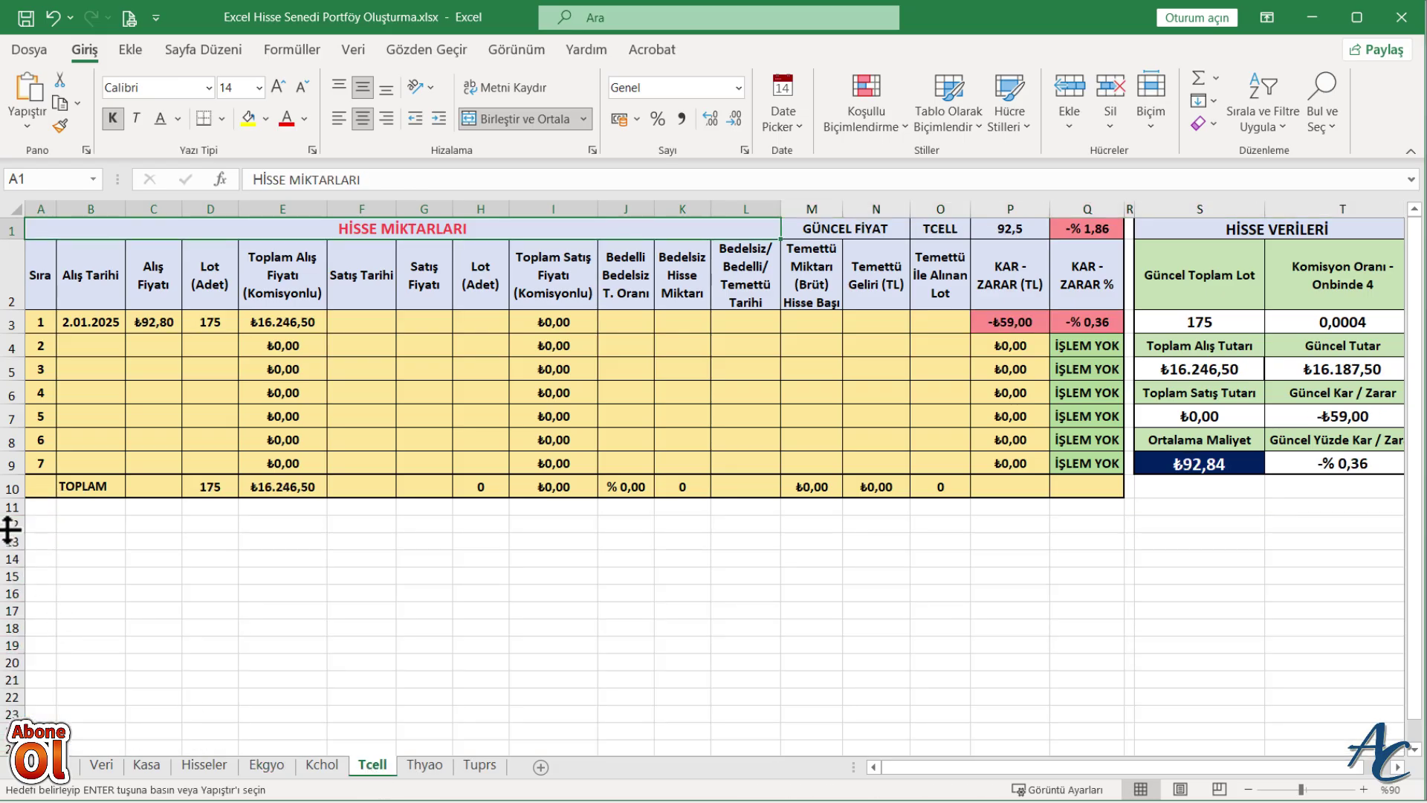
key(ctrl+v)
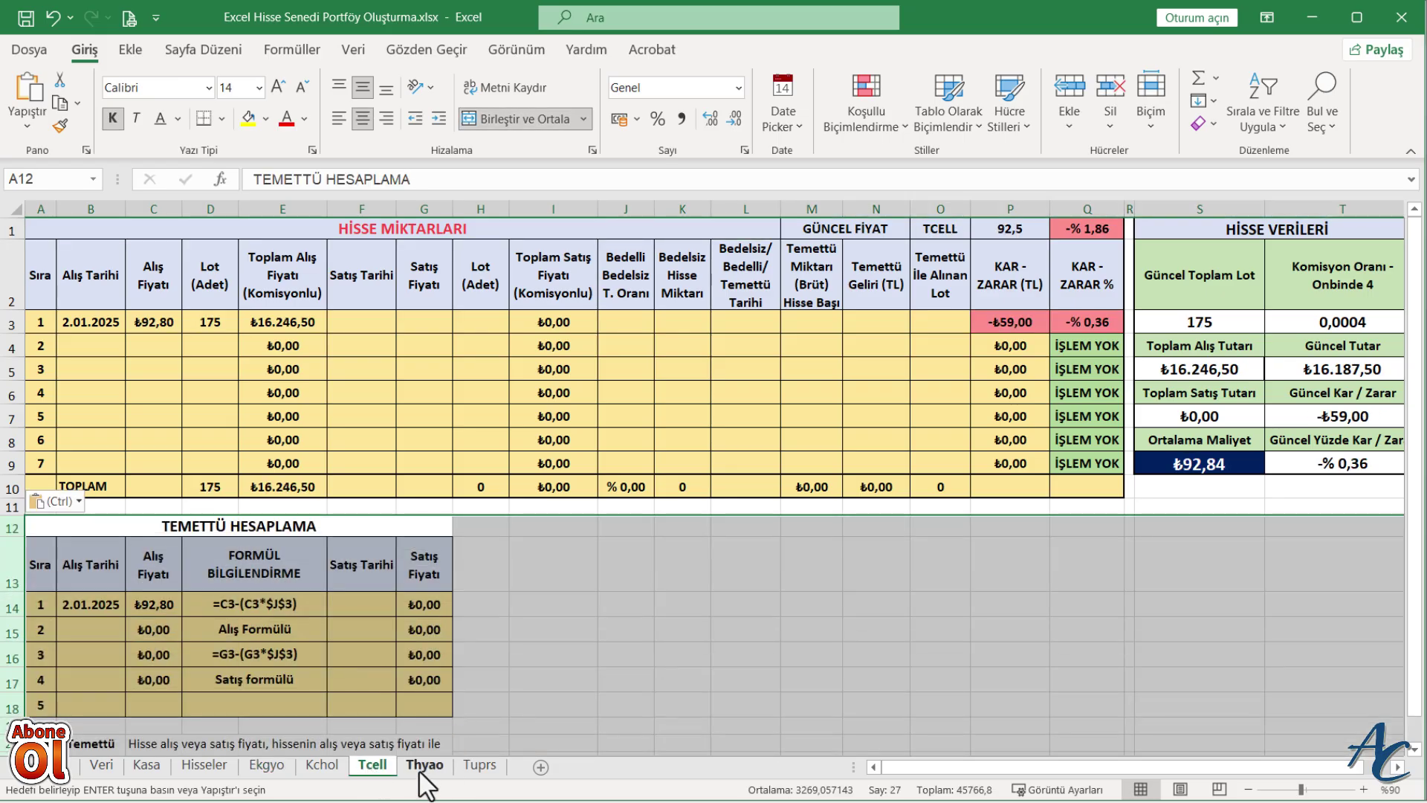
click(423, 765)
click(12, 524)
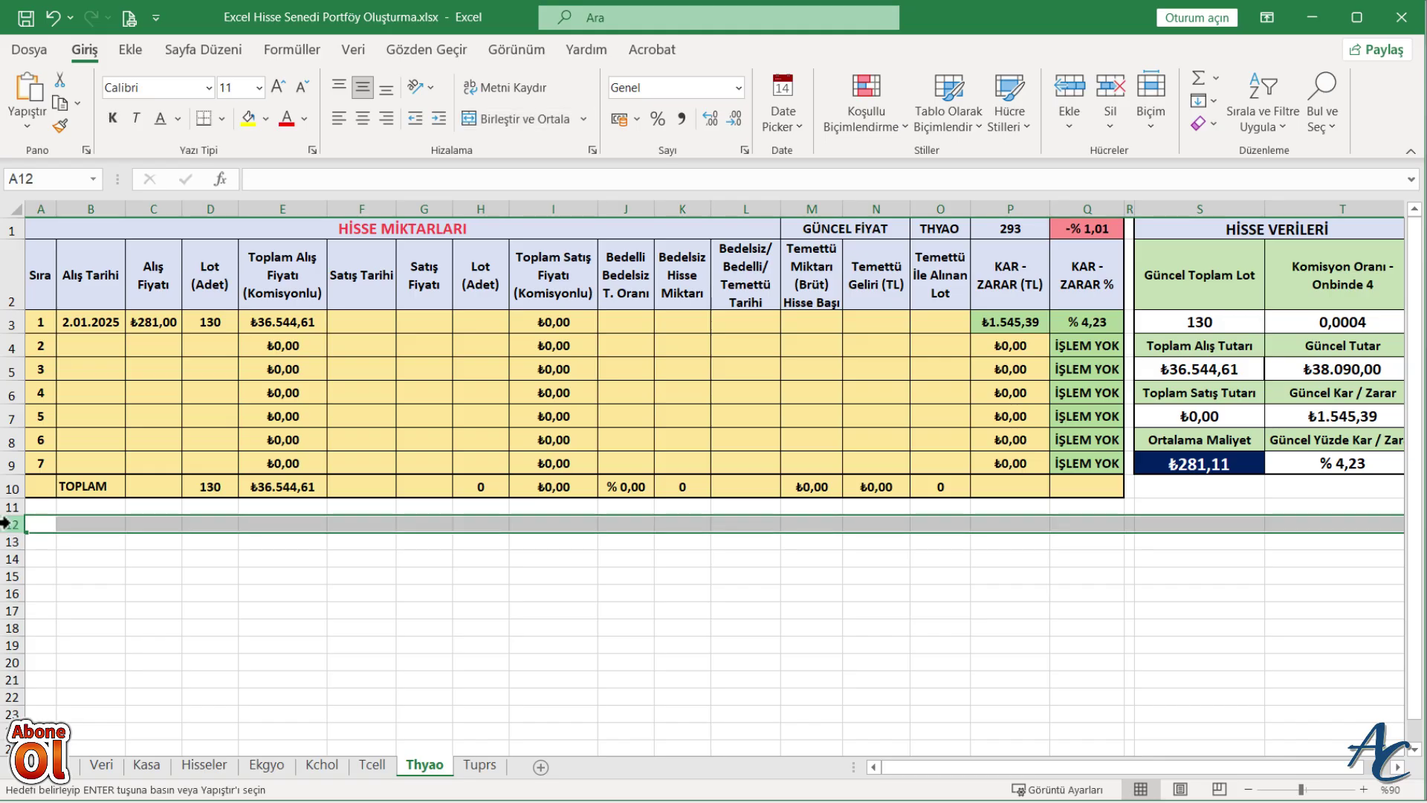
key(ctrl+v)
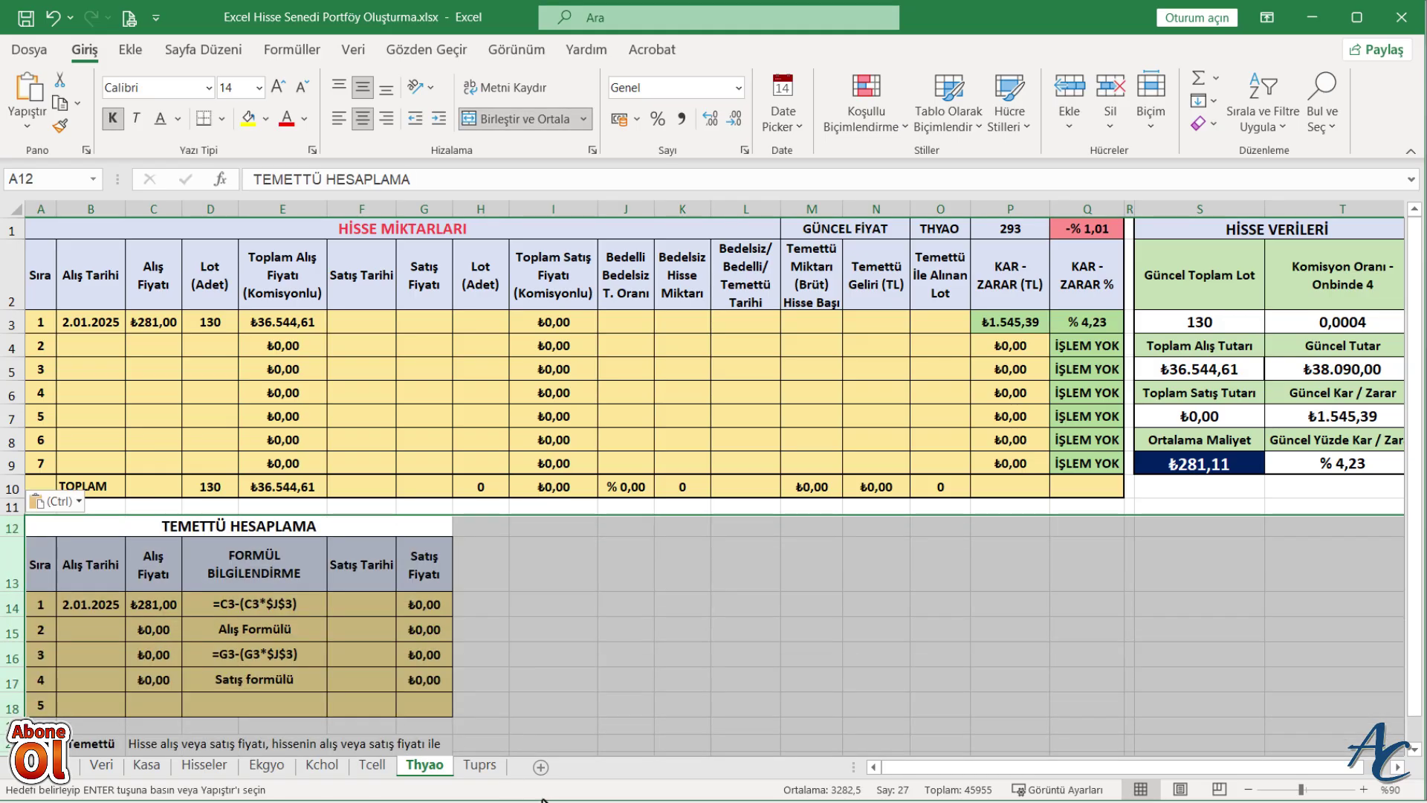
Select row 12 on Tuprs, check the pasted tables on Ekgyo and Kchol, then return to Tuprs
click(480, 765)
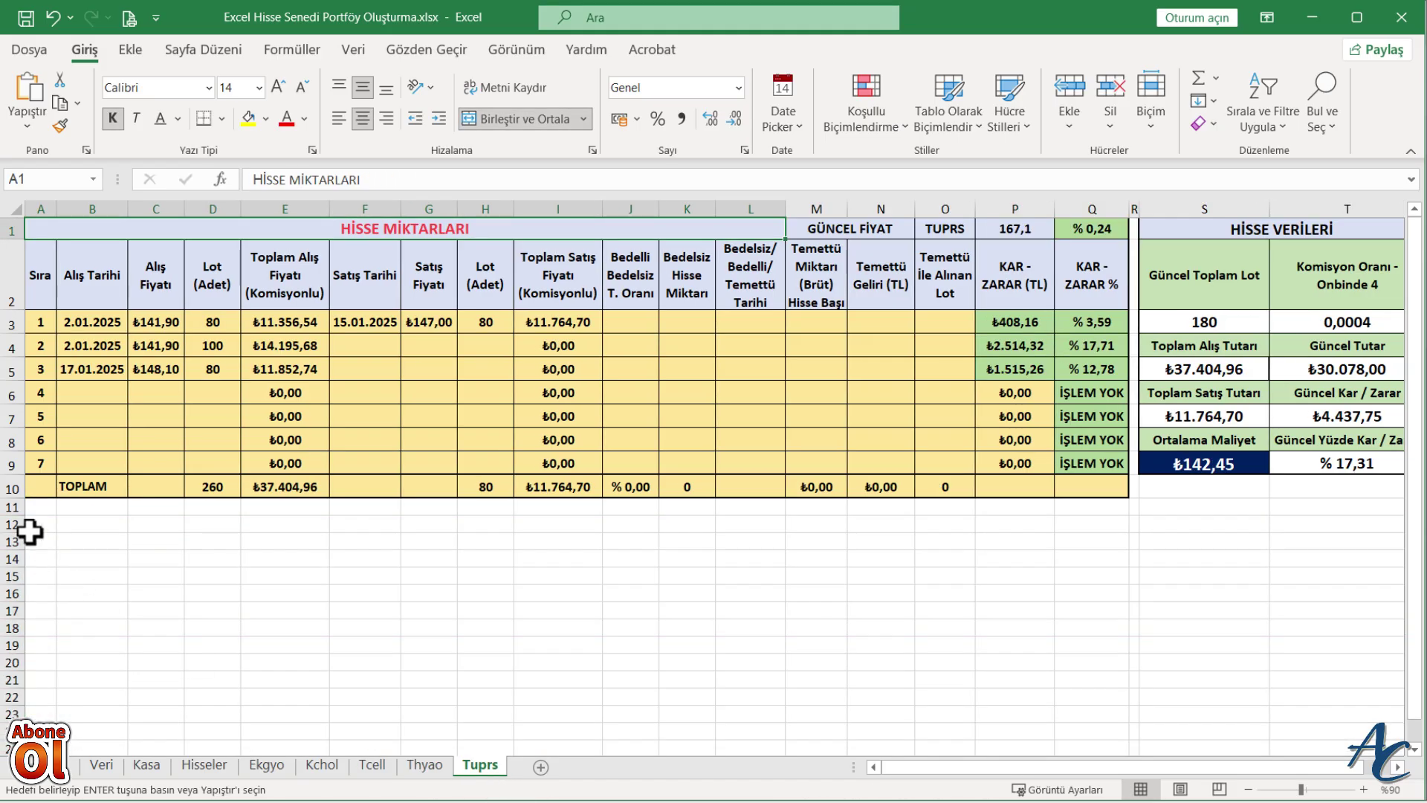
click(10, 526)
click(266, 765)
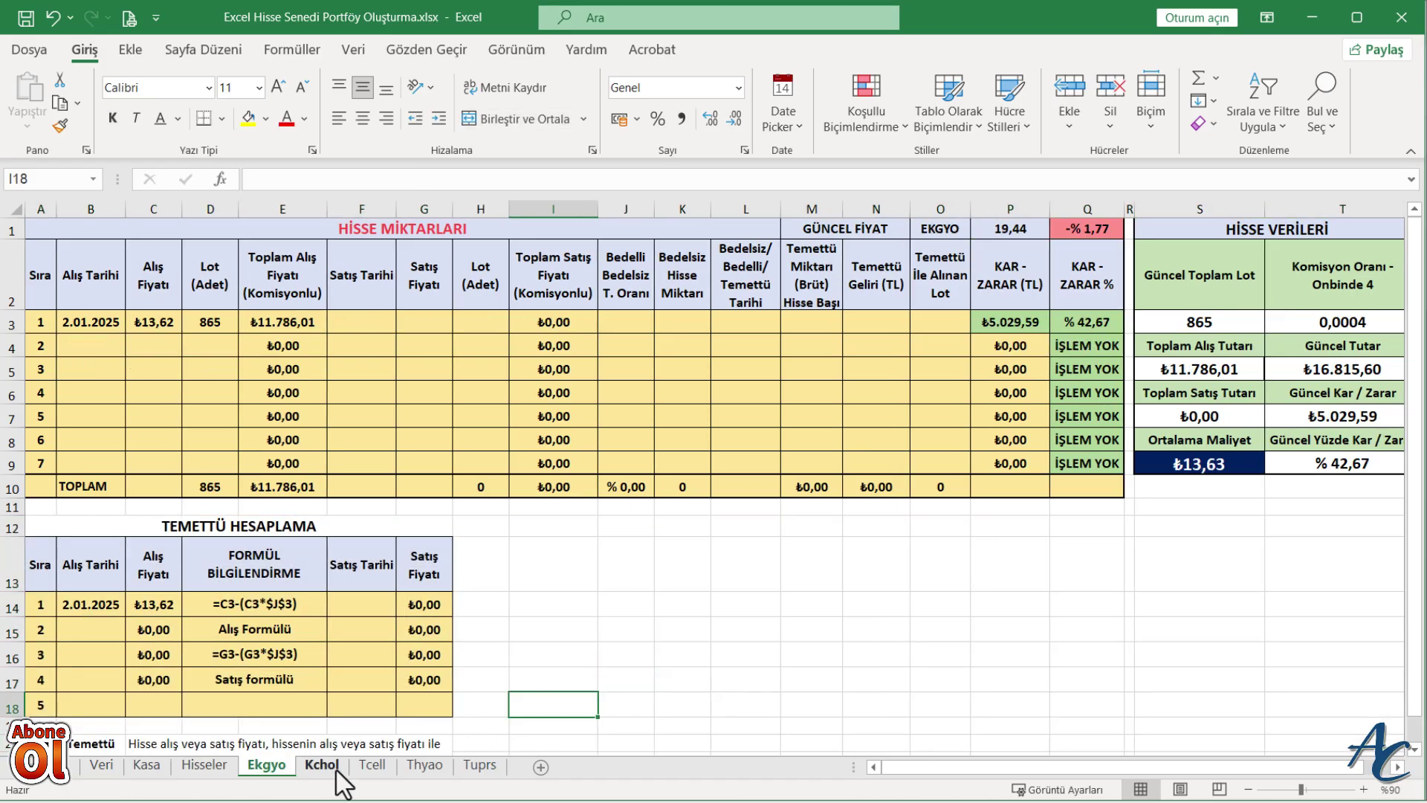
click(321, 766)
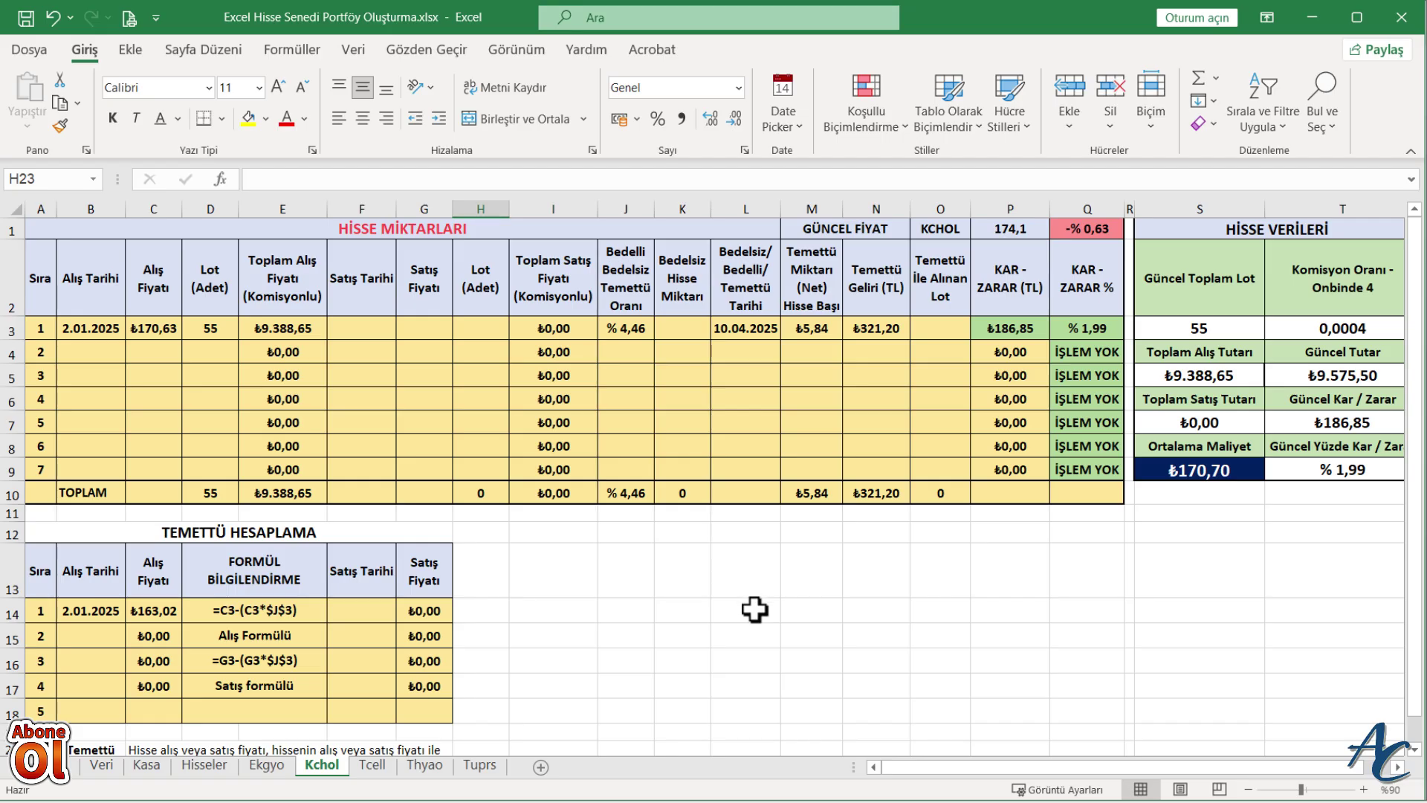
scroll(755, 606, down, 1)
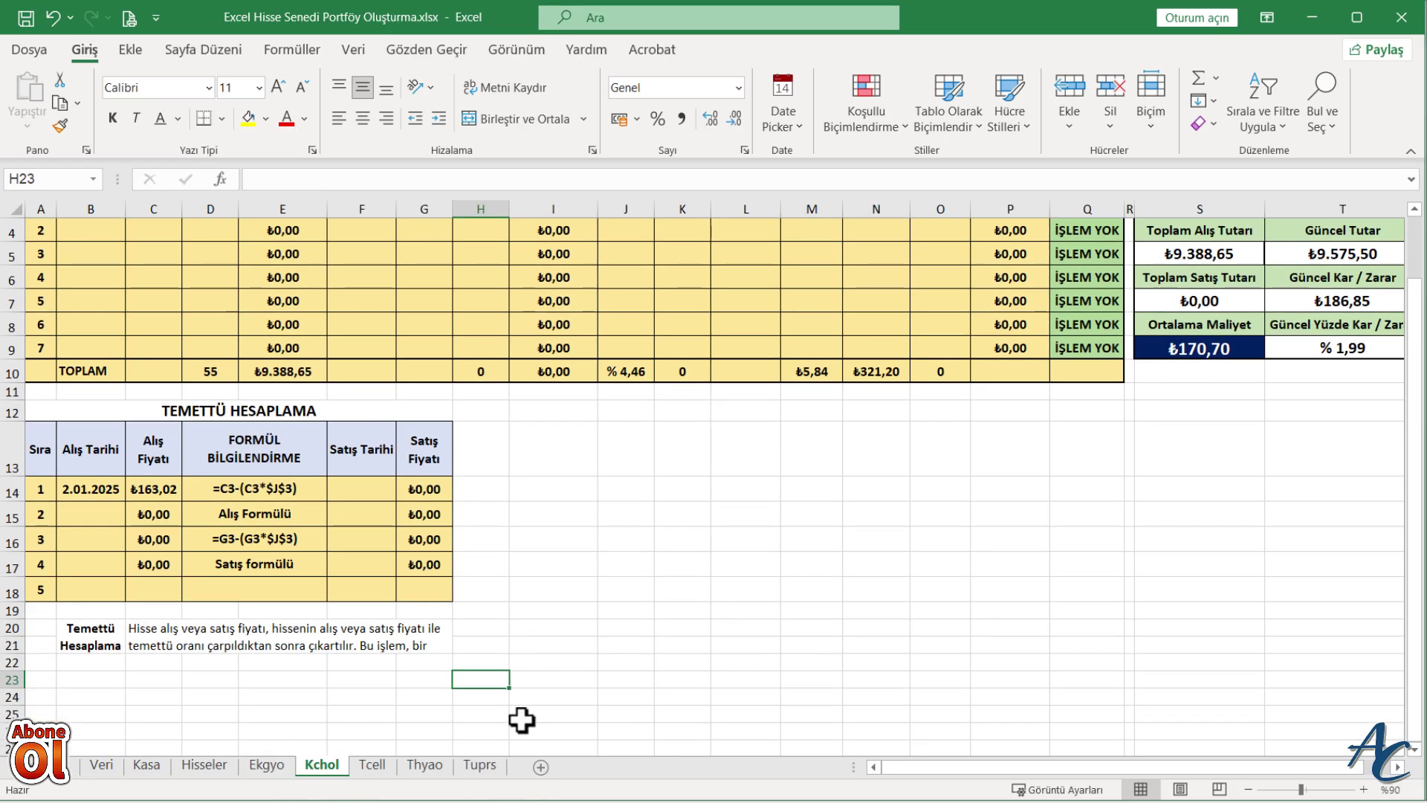
scroll(522, 720, up, 1)
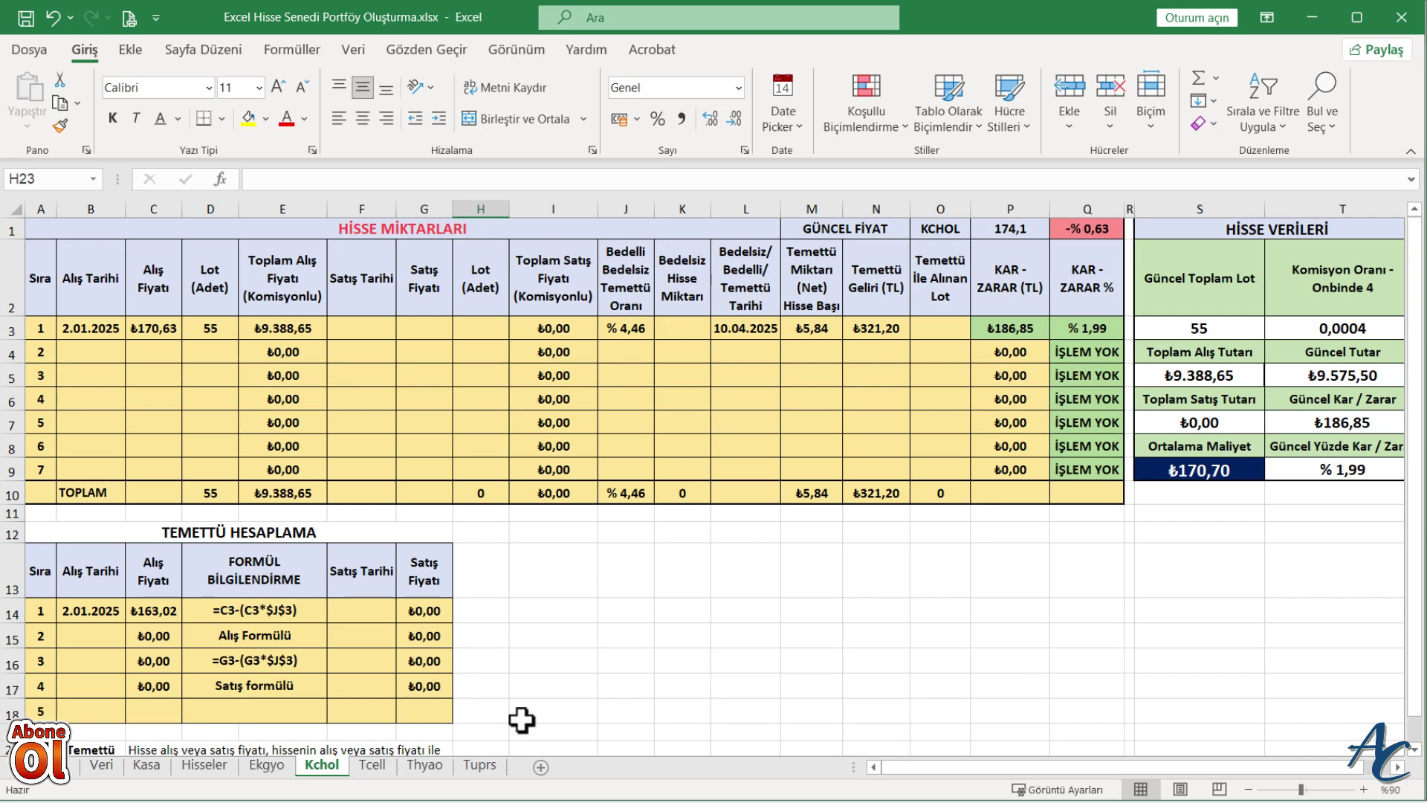
click(482, 766)
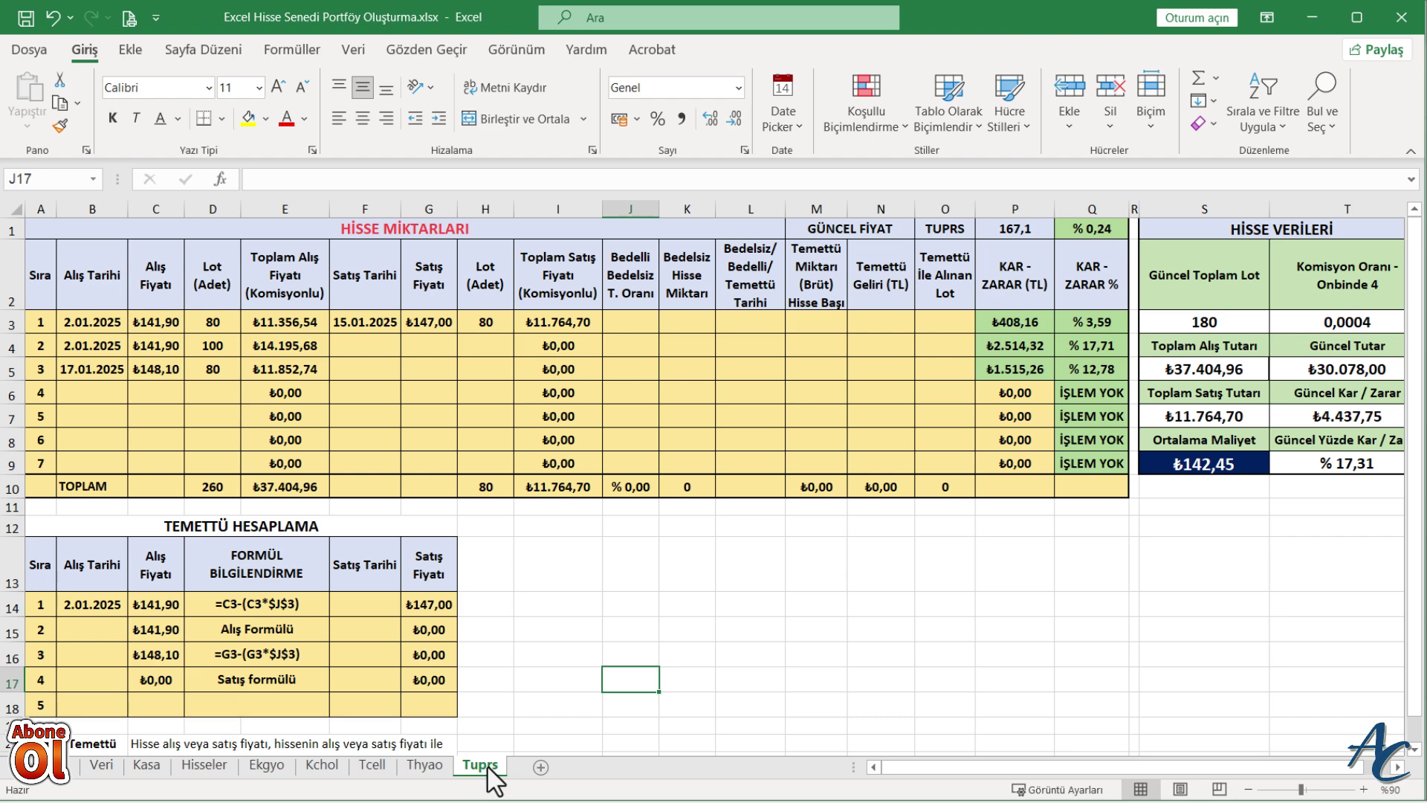
Create a copy of the Tuprs sheet placed at the end of the workbook
right_click(490, 777)
click(555, 578)
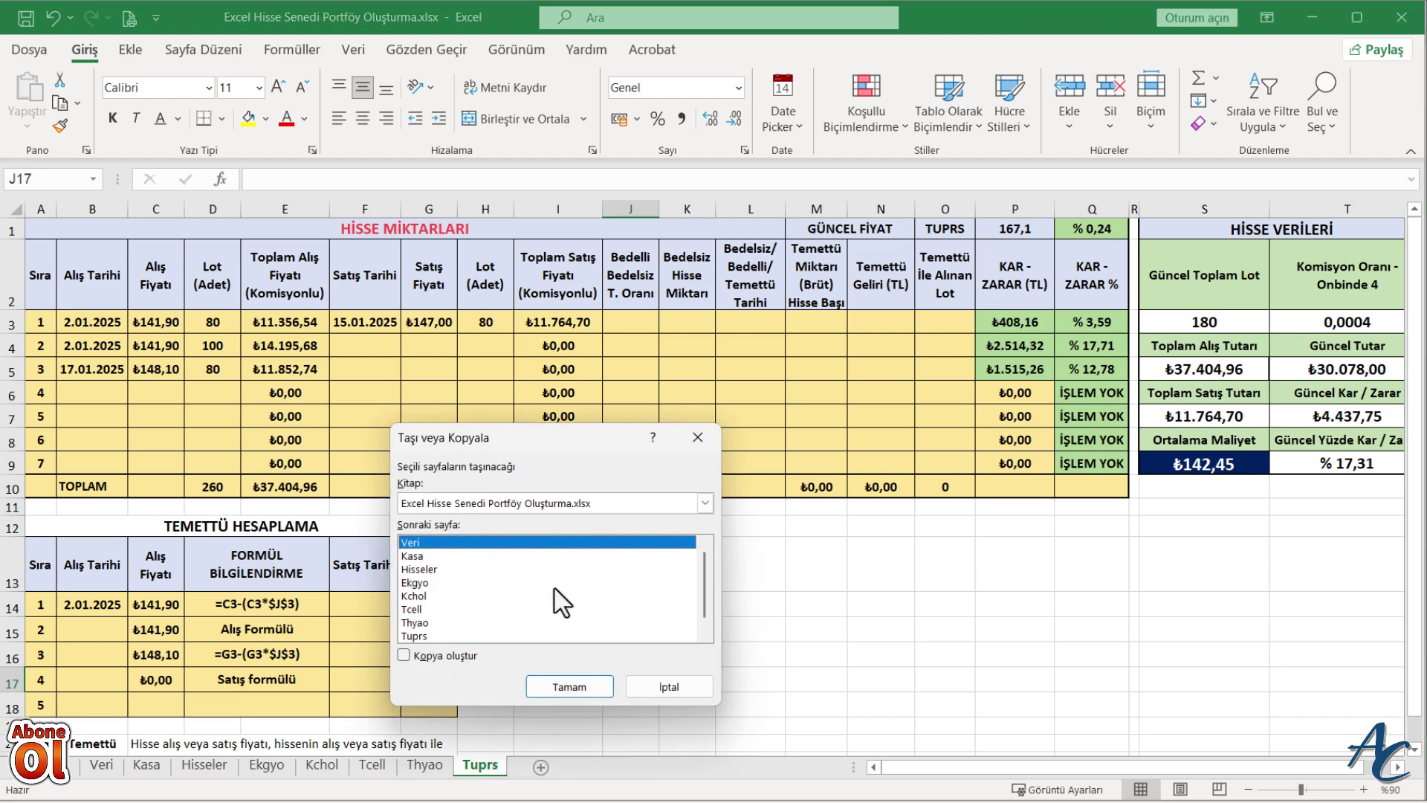
click(461, 655)
scroll(481, 636, down, 1)
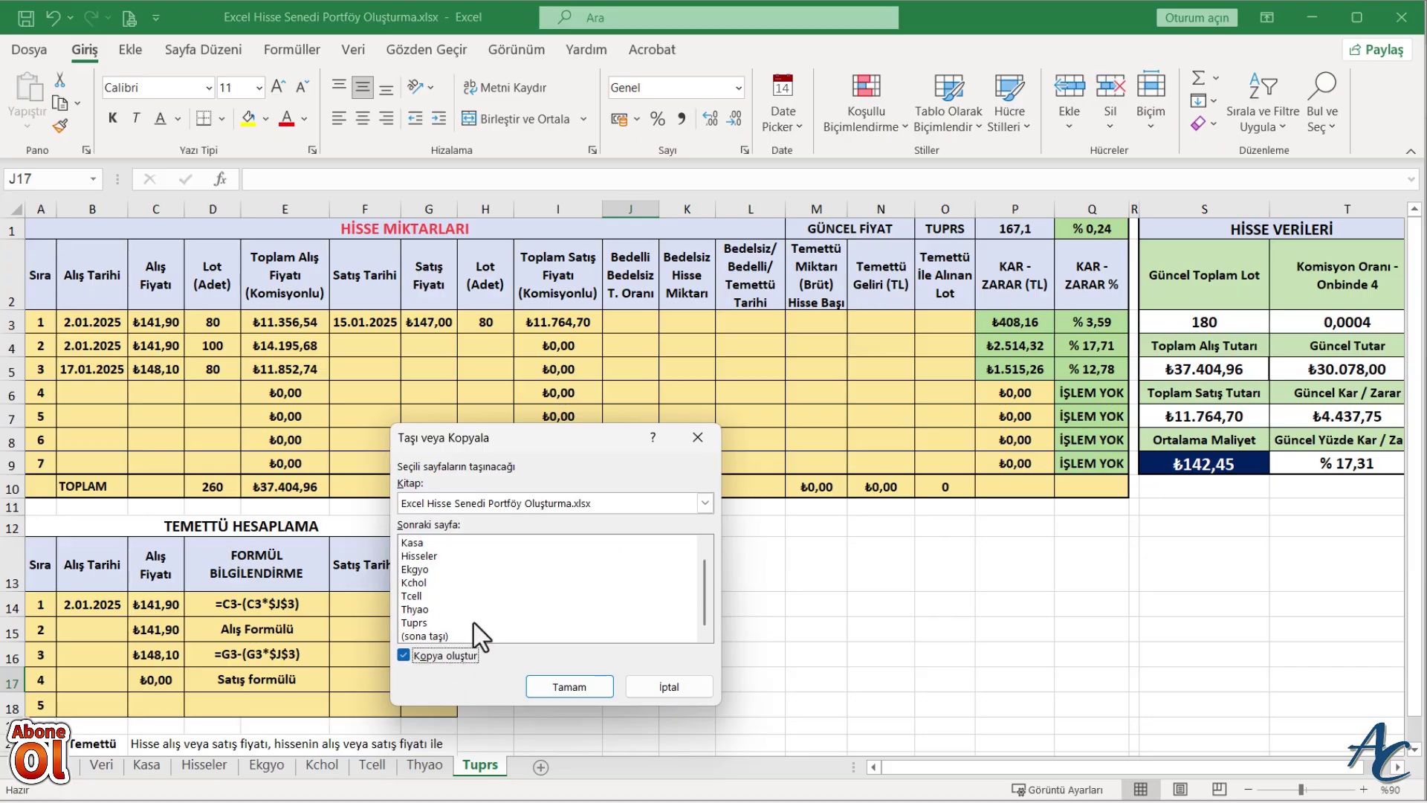
click(410, 635)
click(586, 688)
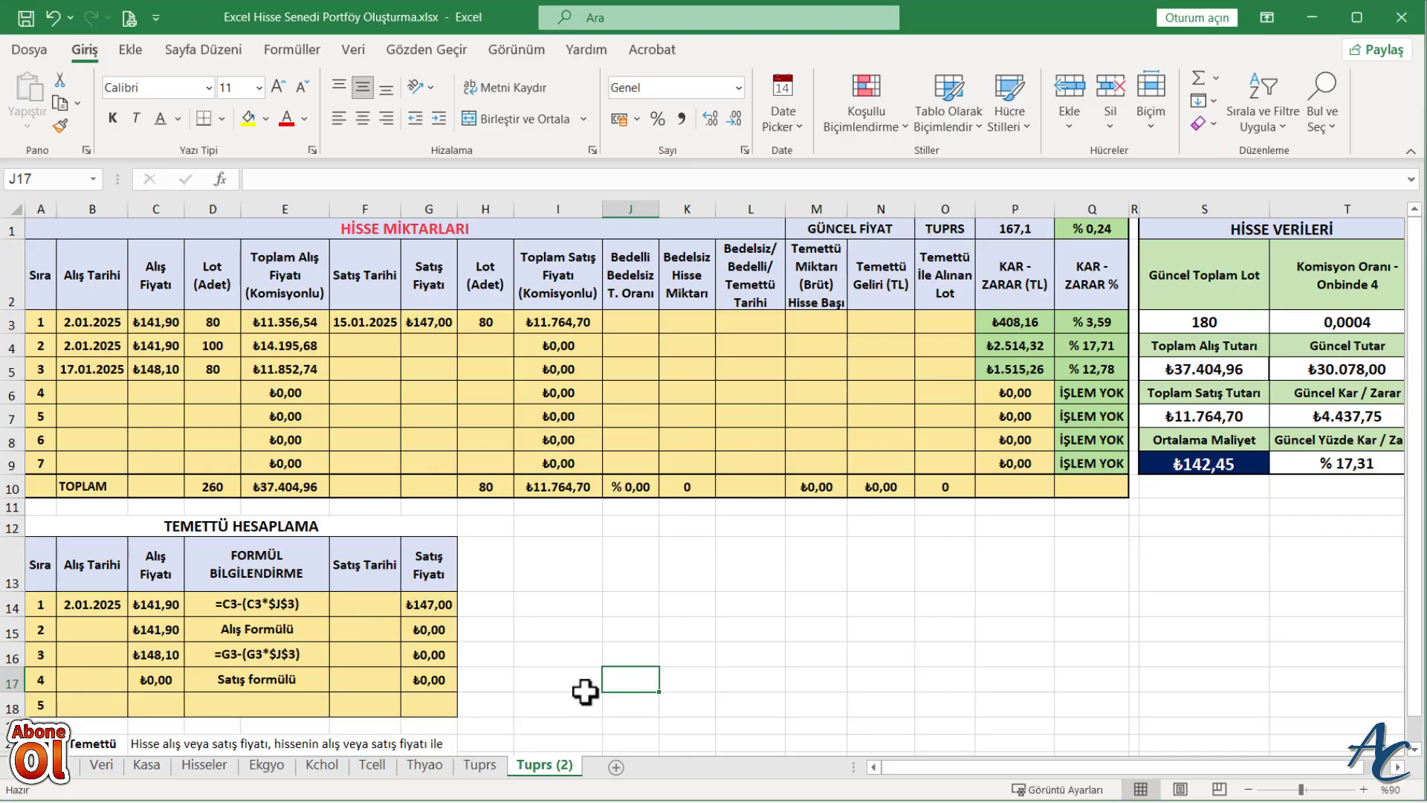
Rename the copied sheet to 'Froto(Bedelsiz)'
right_click(554, 768)
click(596, 552)
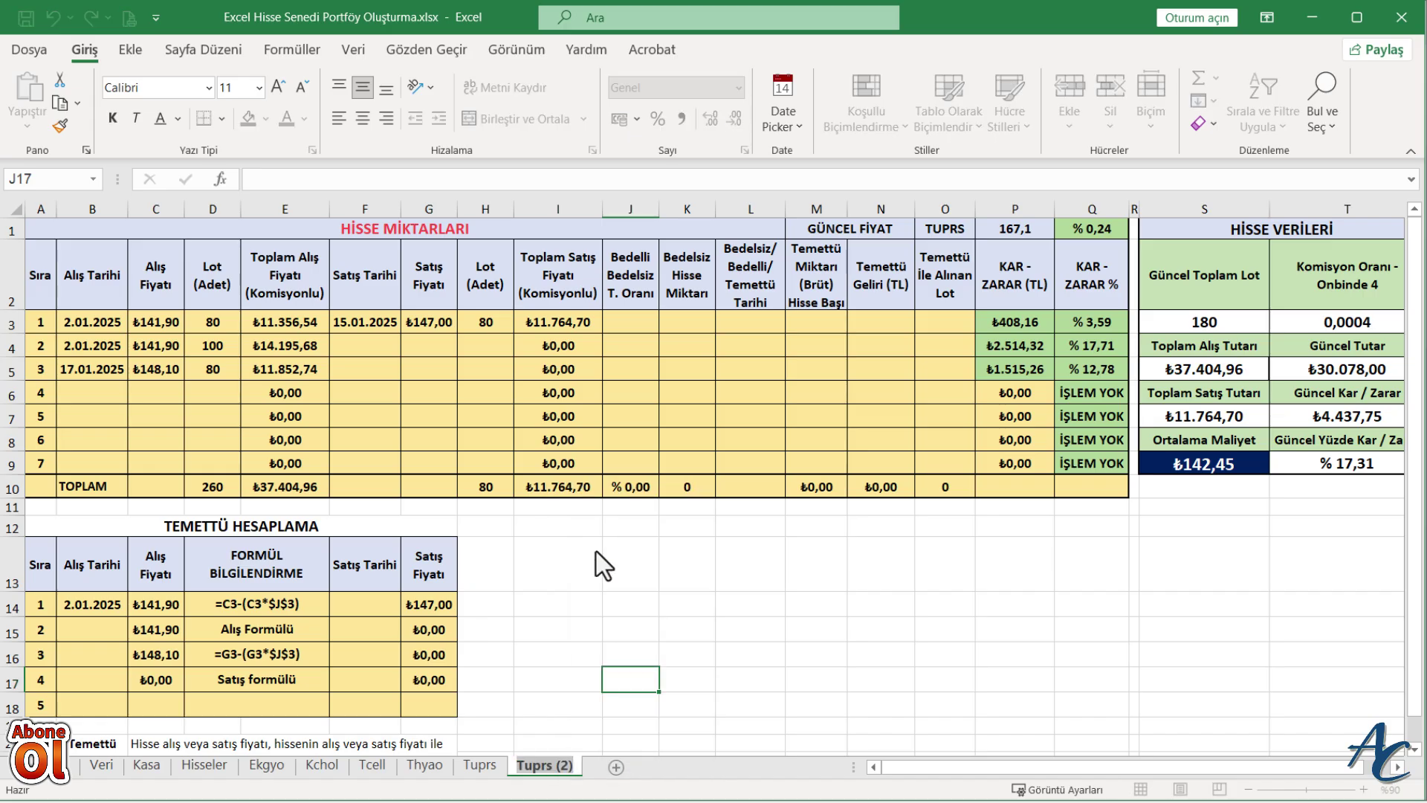
text(F)
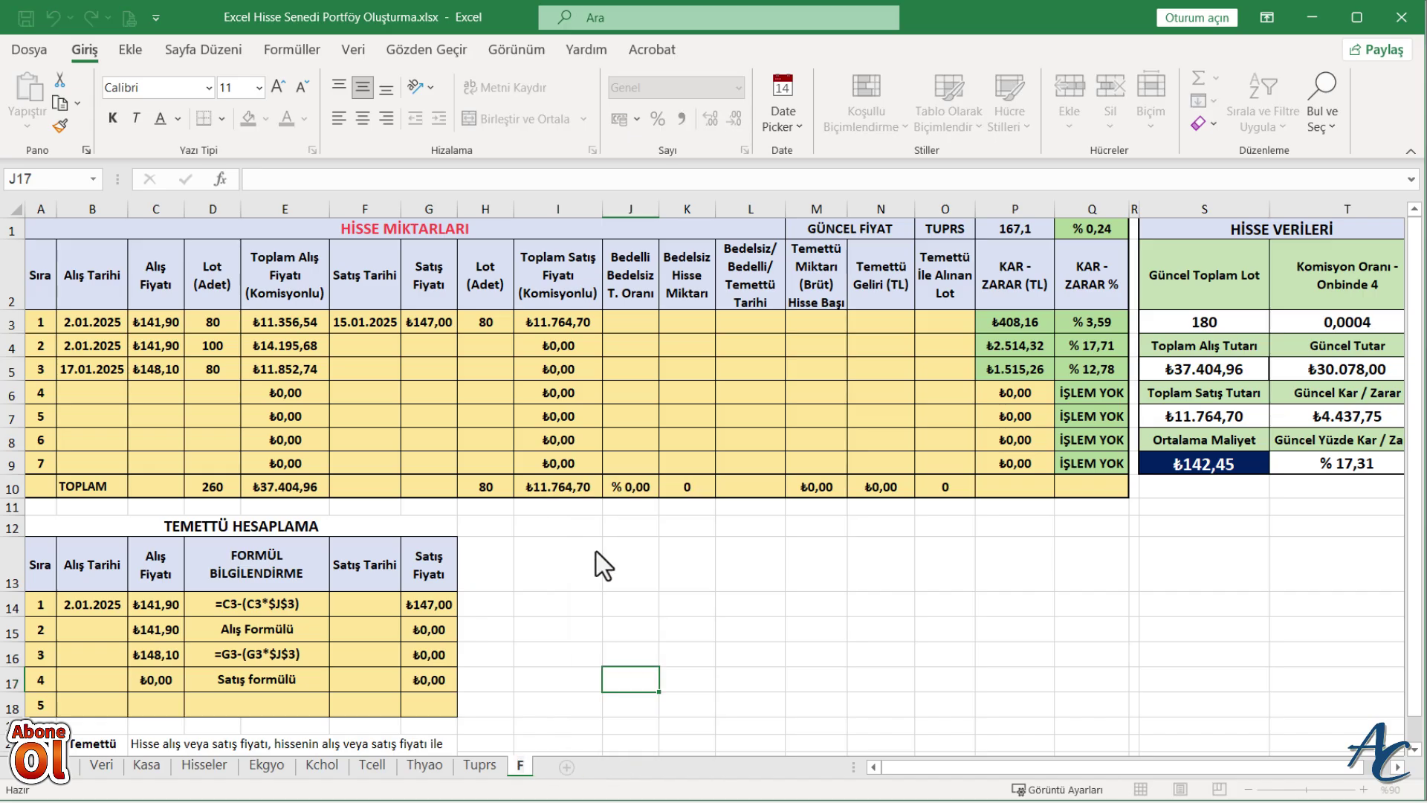
text(roto)
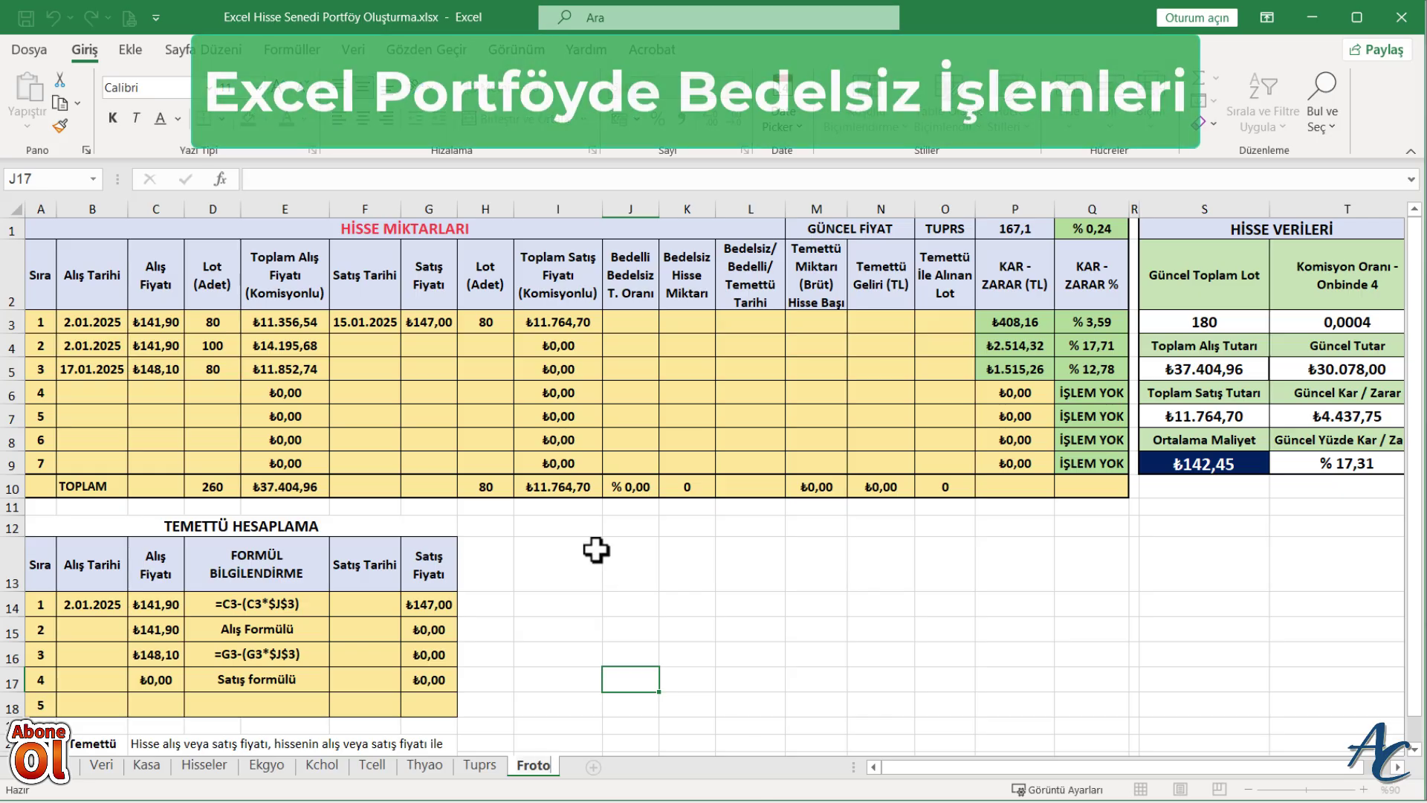
text((Bedels)
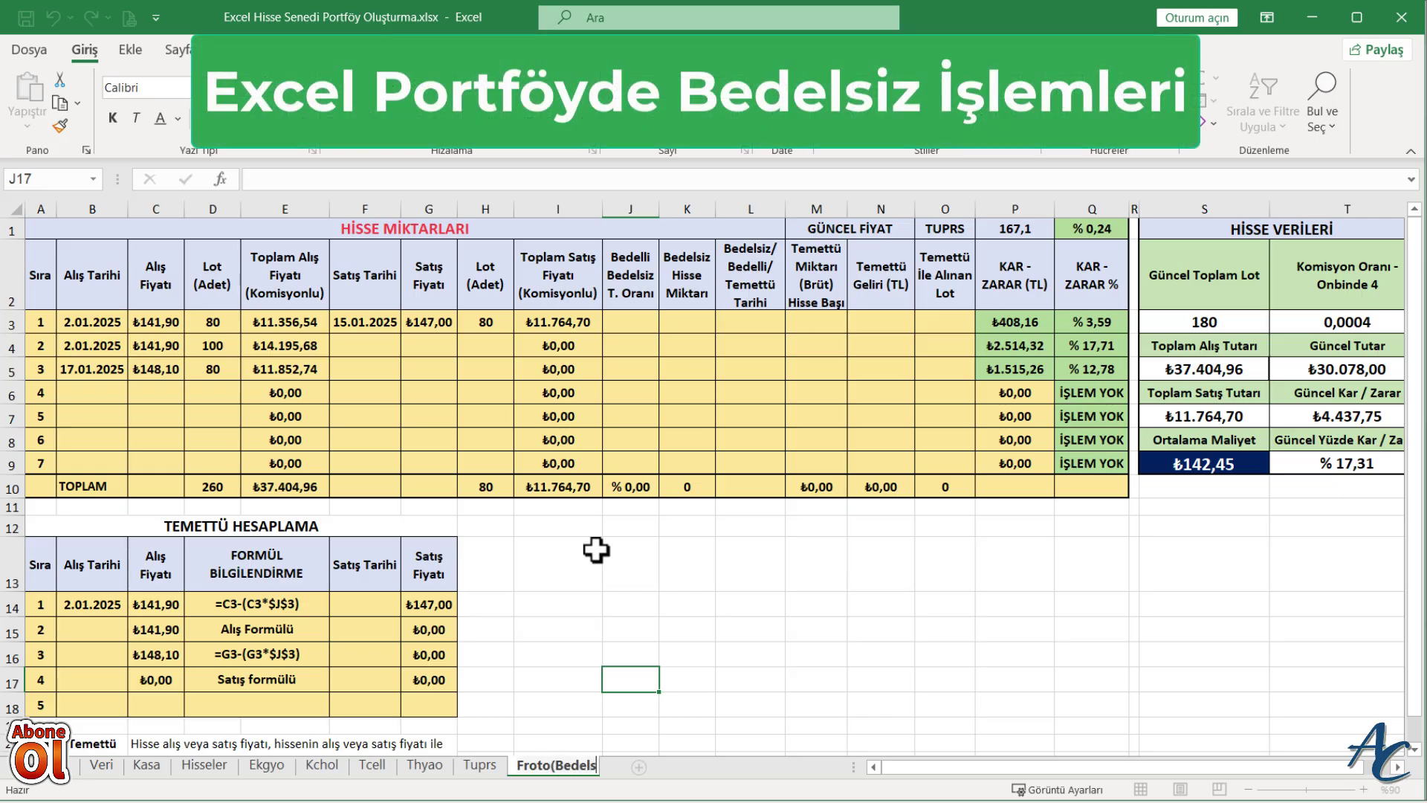
text(iz))
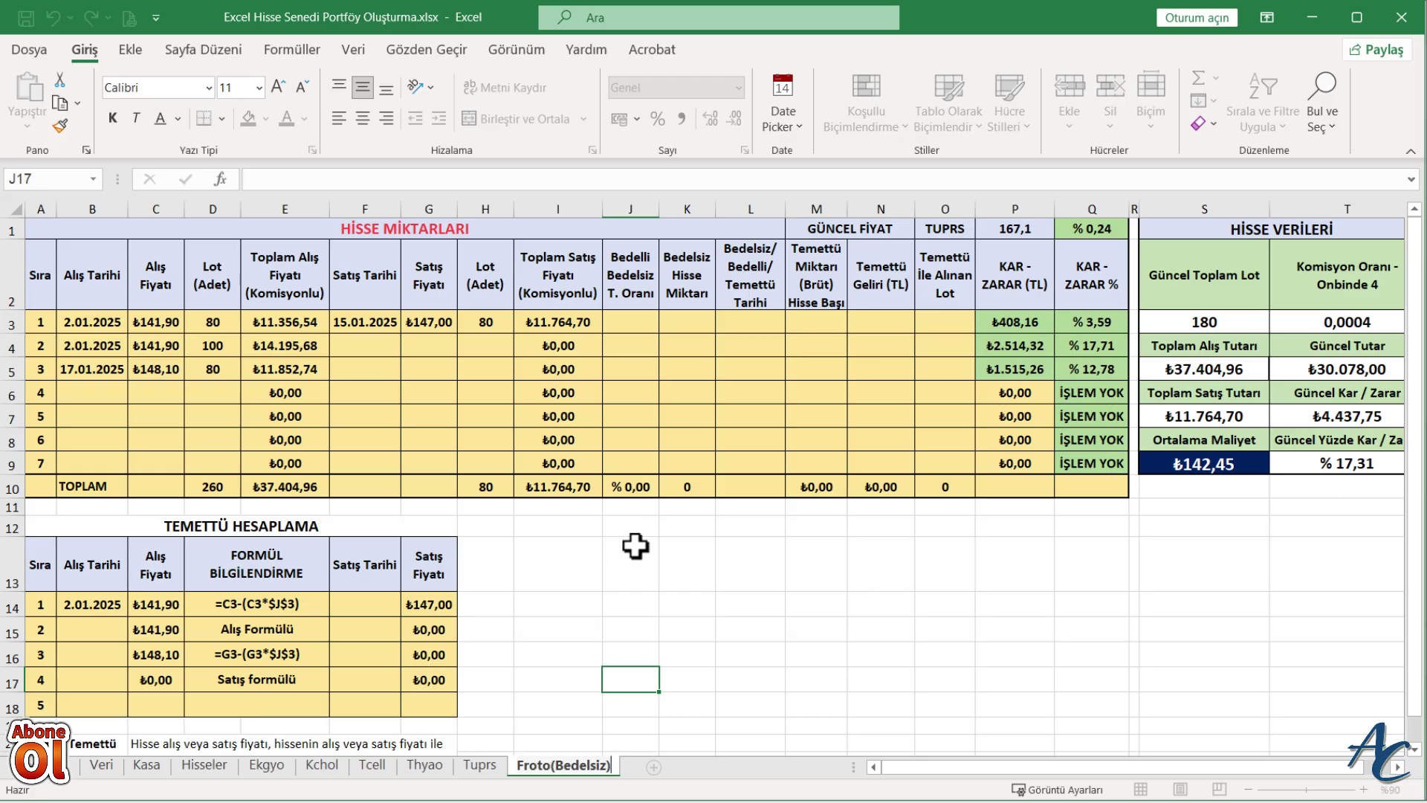
click(677, 606)
Set the stock code in O1 to FROTO
click(955, 235)
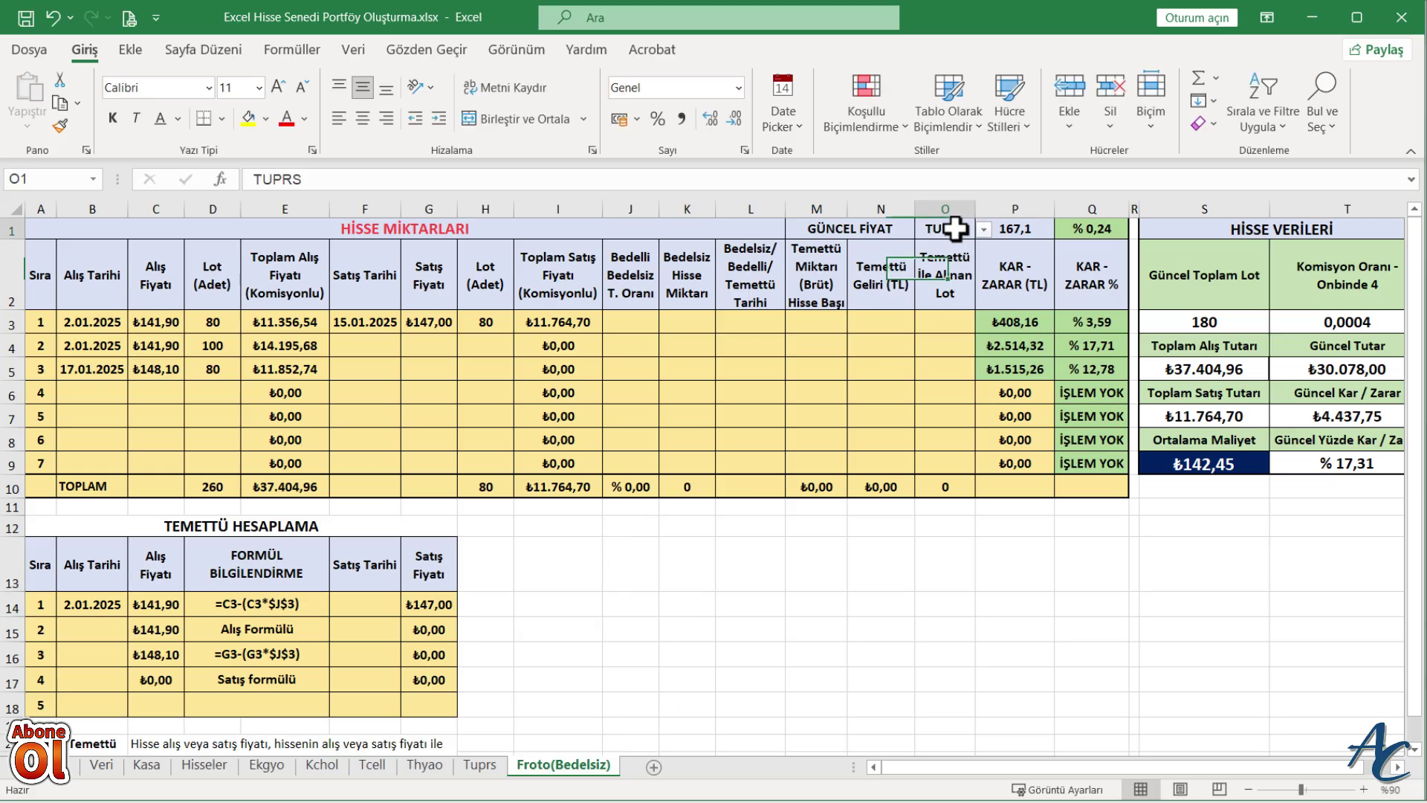
click(984, 229)
drag(982, 293, 969, 251)
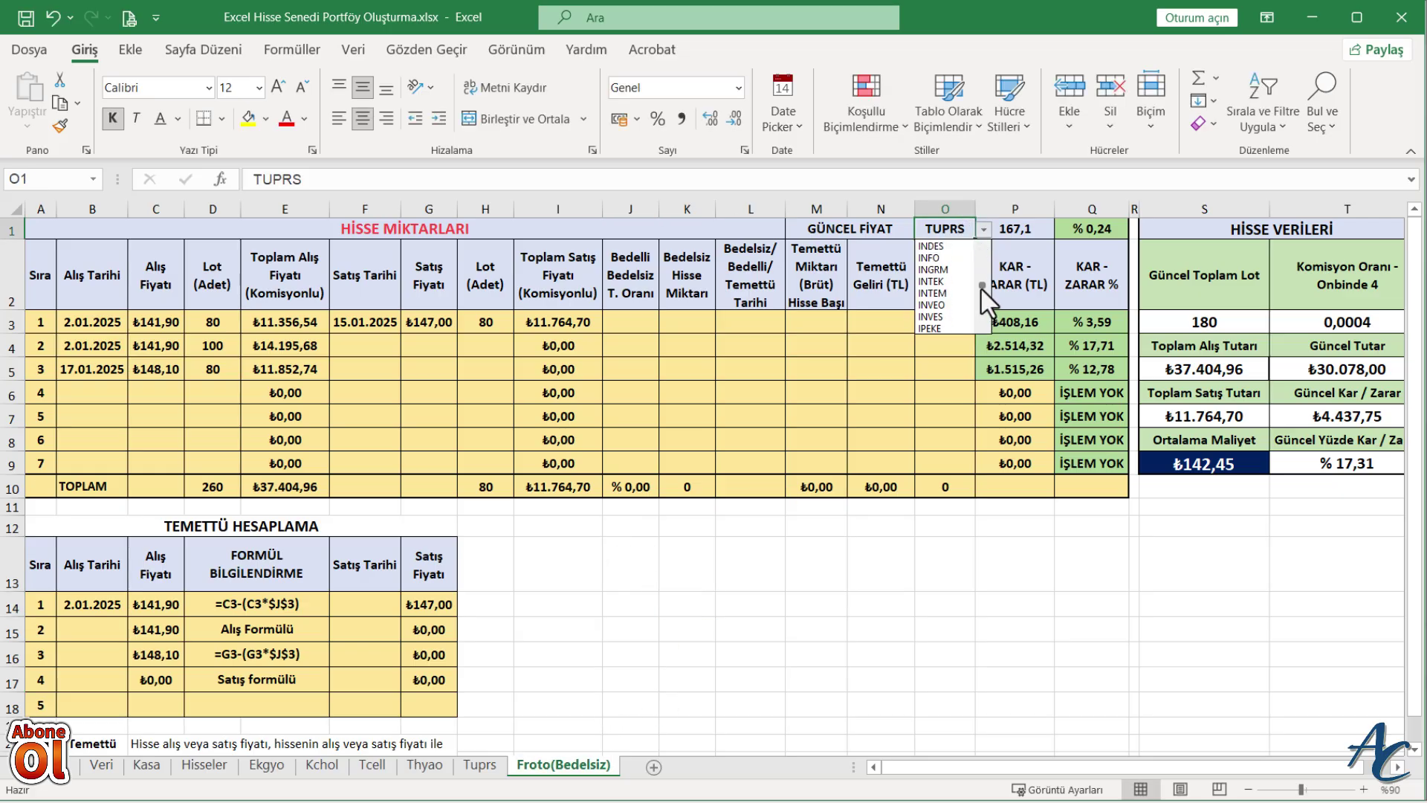
click(945, 271)
click(879, 551)
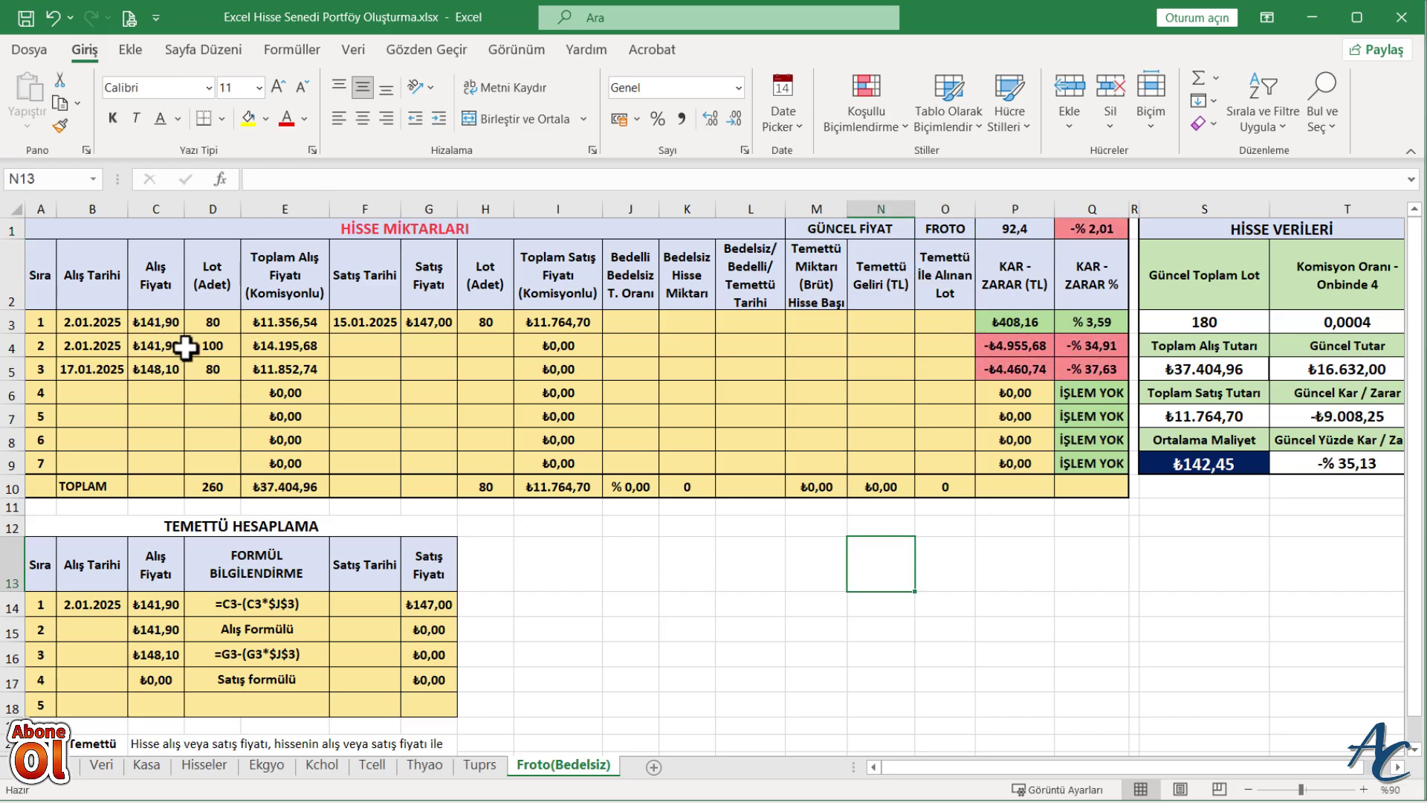
Clear the old purchase entries in C3:D5 and the sale entry in G3:H3
drag(160, 324, 201, 362)
key(Delete)
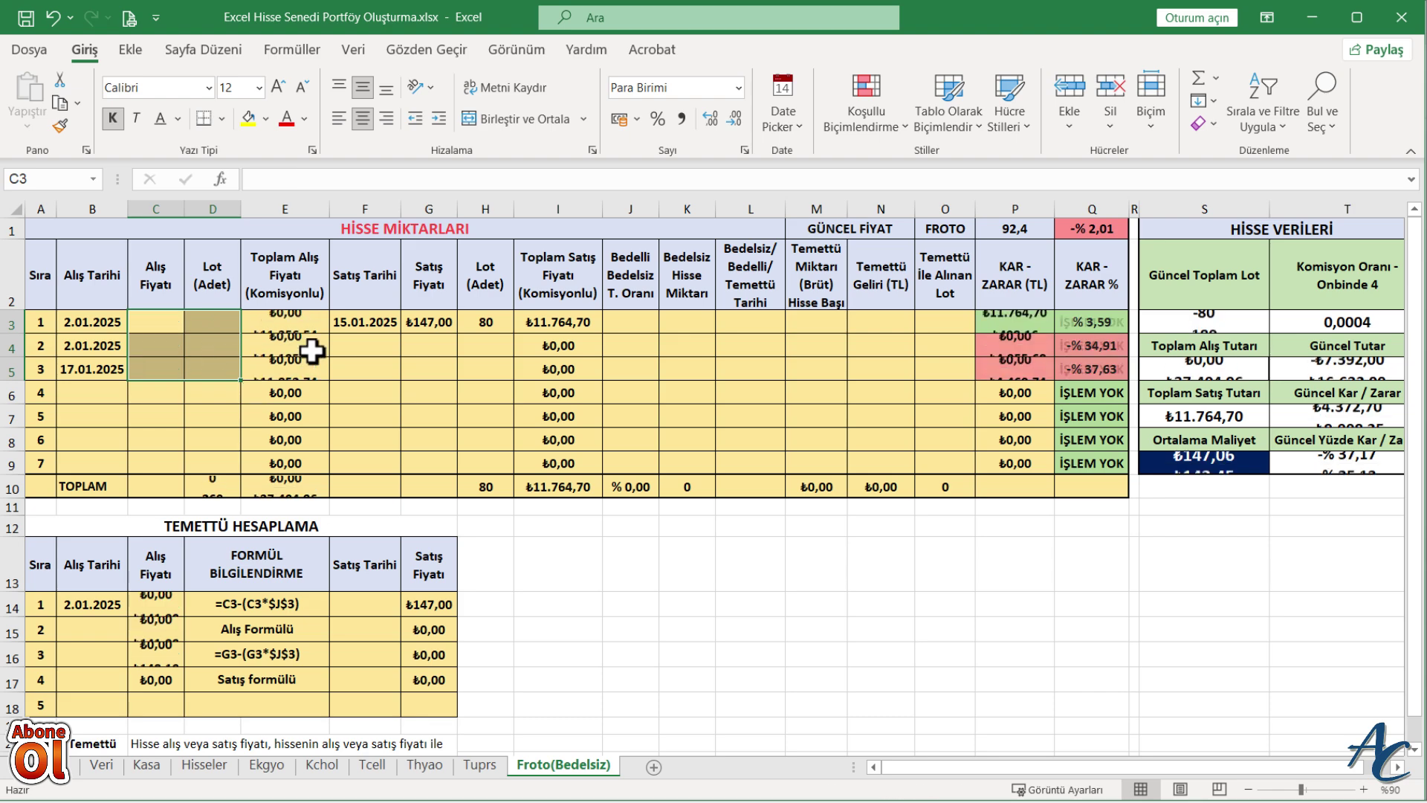
drag(429, 322, 480, 322)
key(Delete)
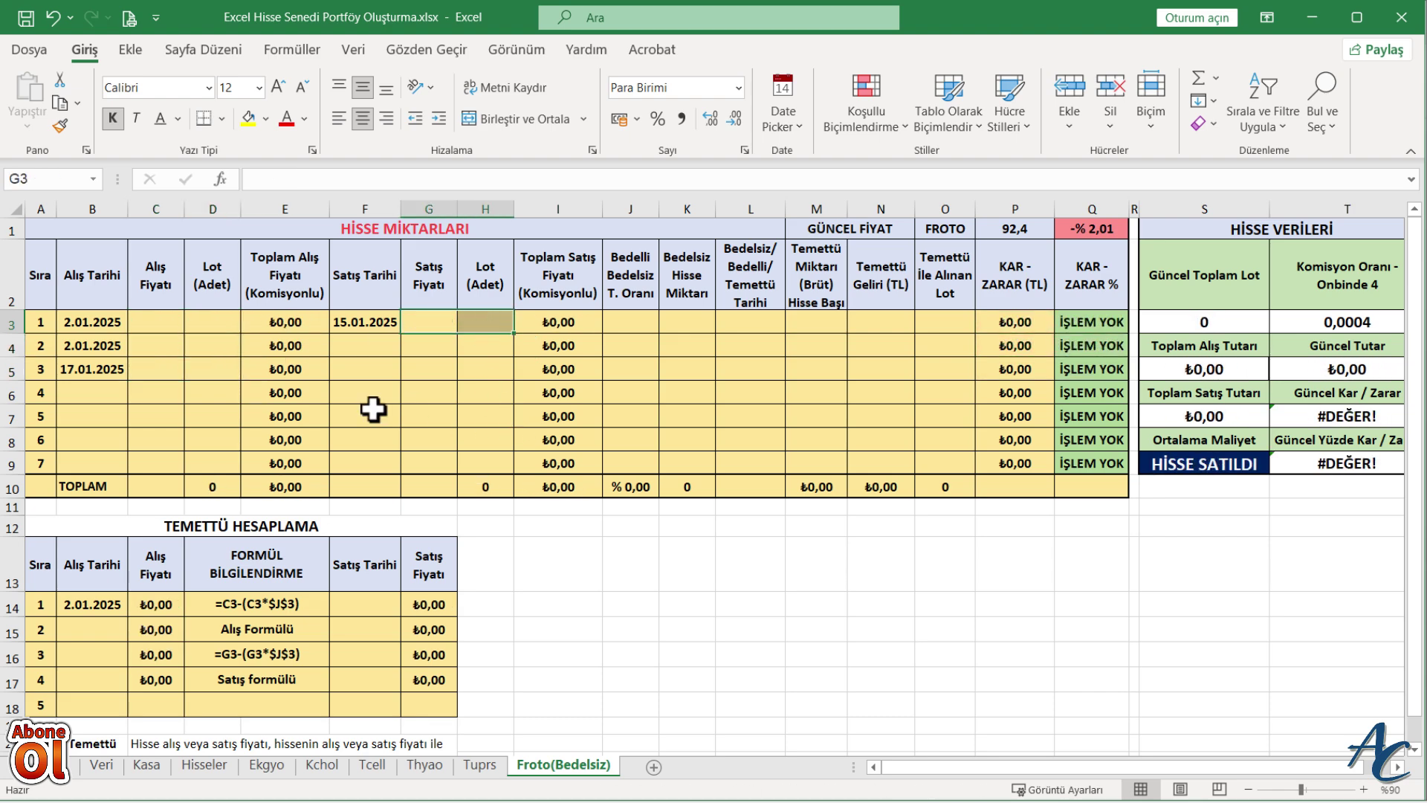
click(628, 573)
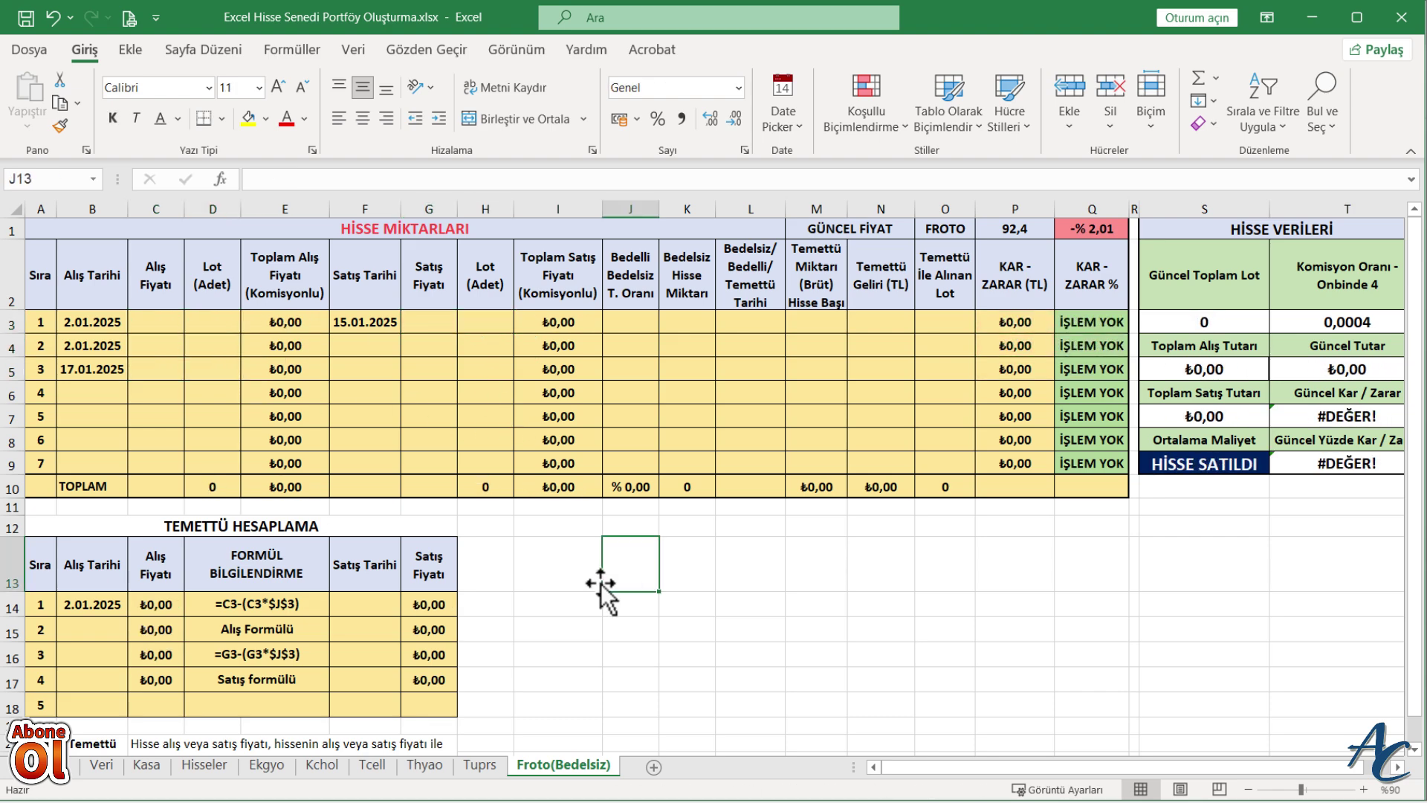
Enter 937 as the first purchase price in C3
click(158, 324)
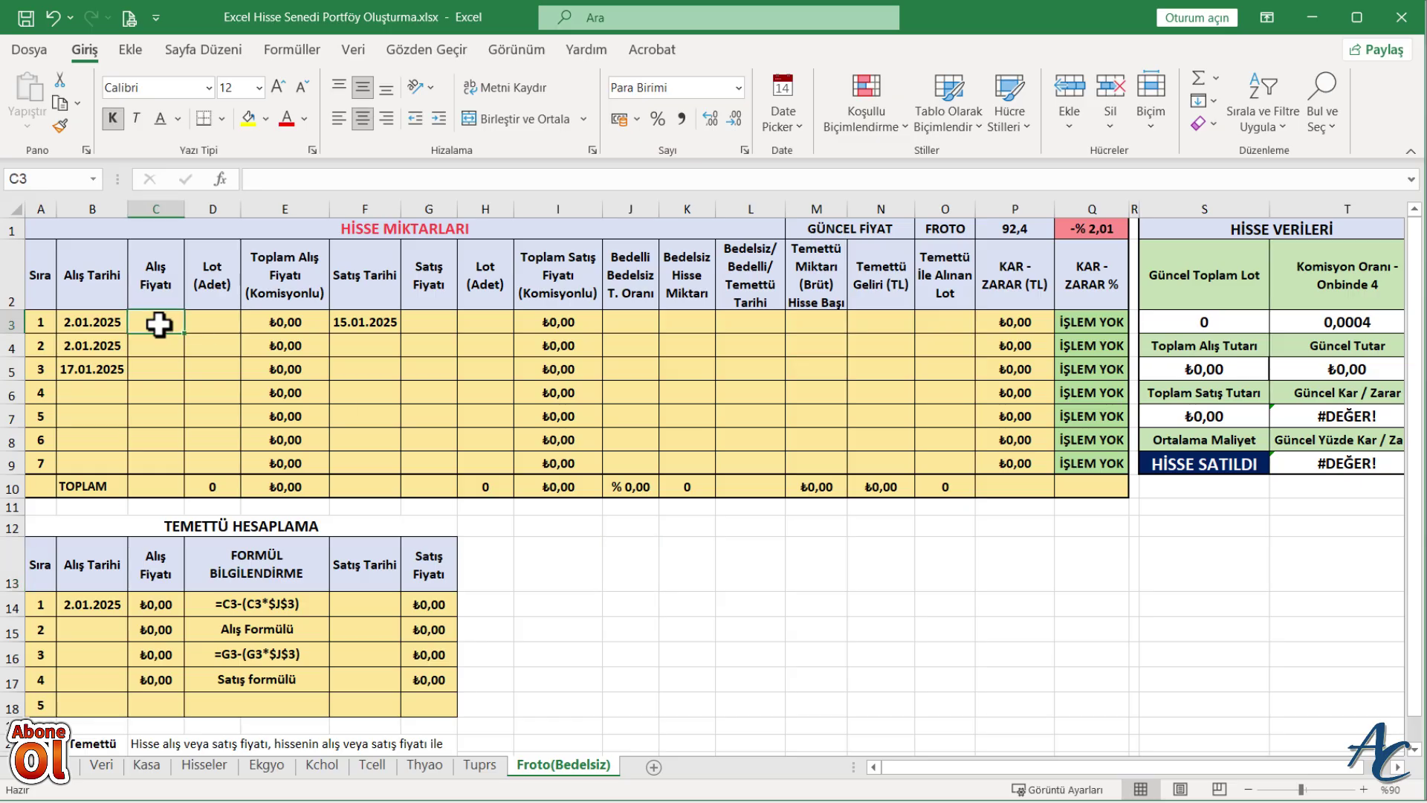
text(937)
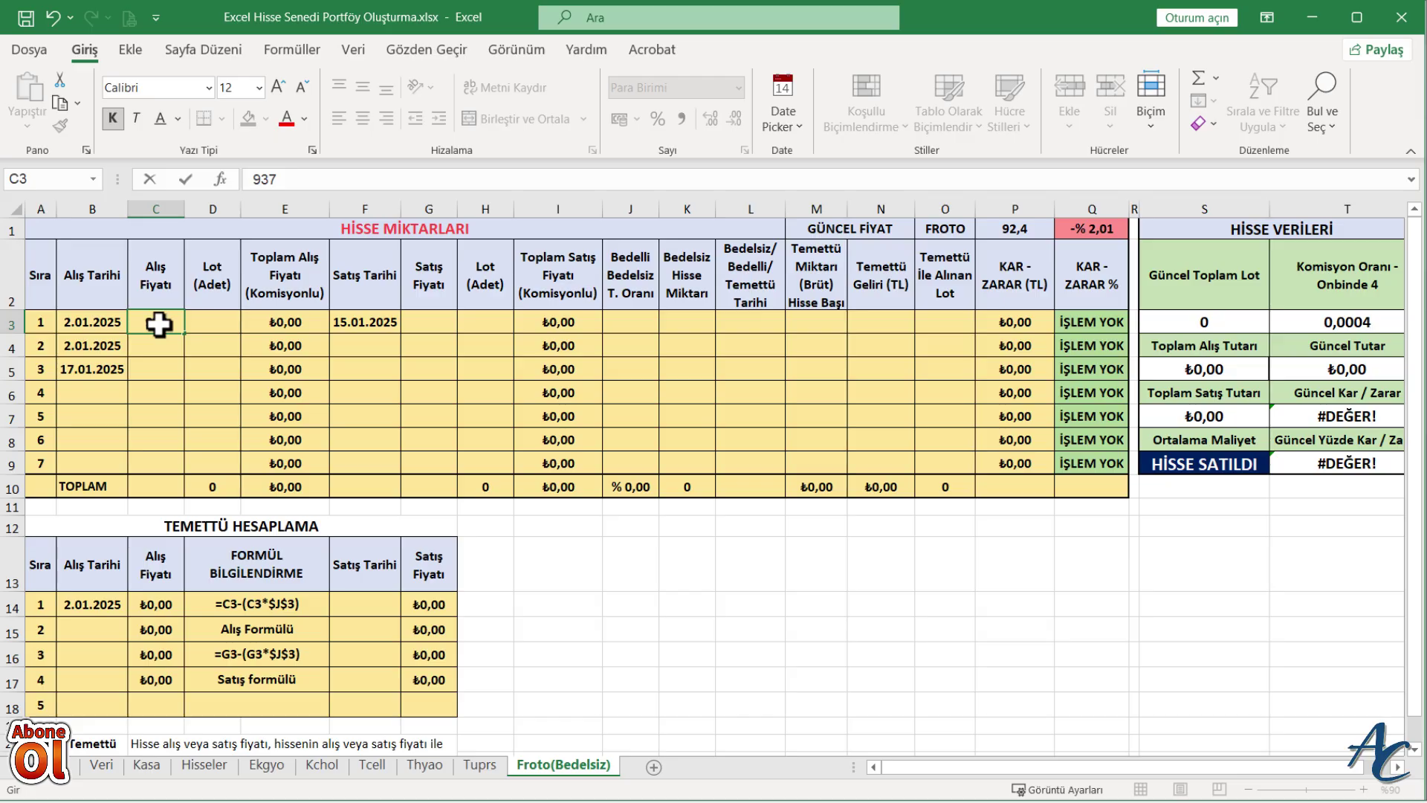
key(Return)
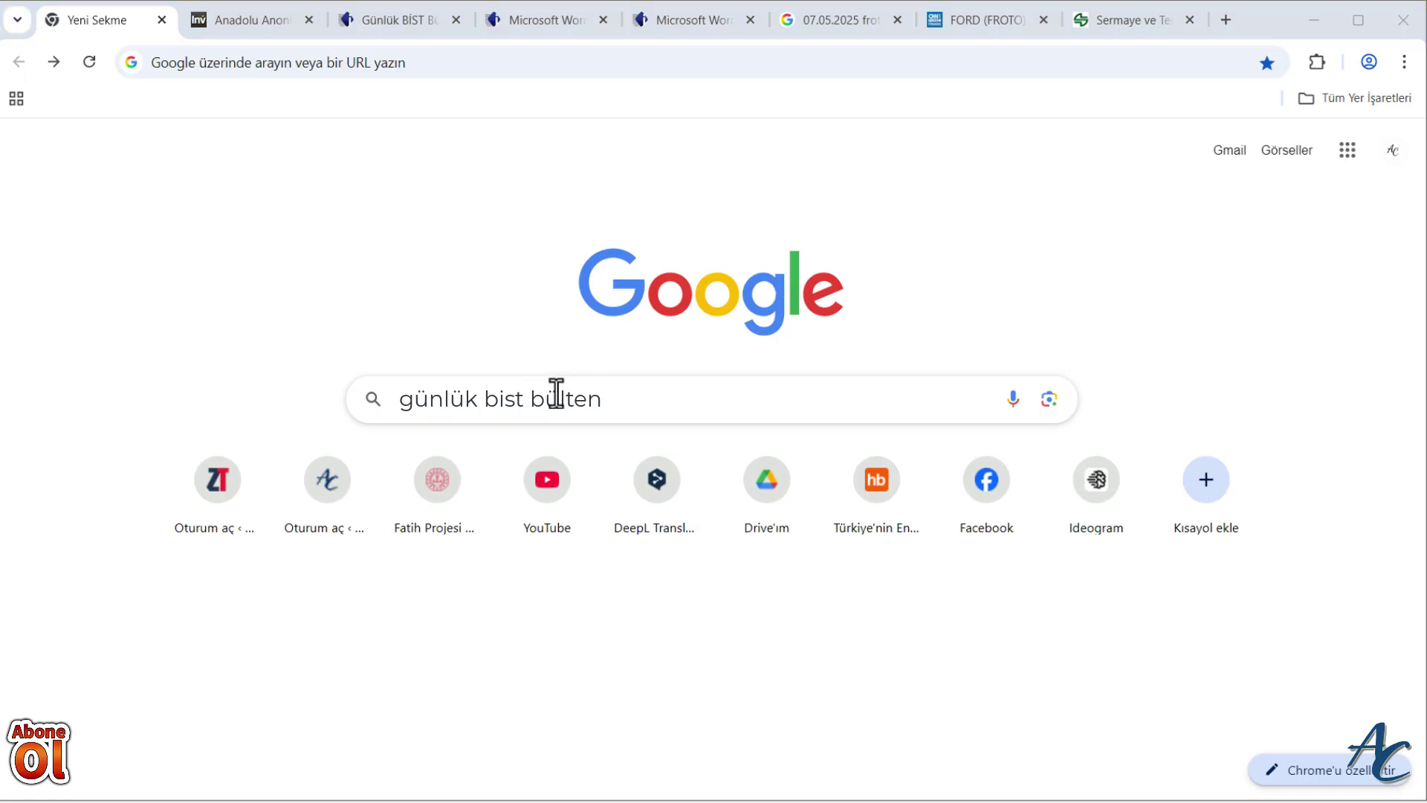
Scroll through the 07.05.2025 Günlük BIST Bülteni PDF for FROTO's figures, then minimize Chrome
click(553, 23)
scroll(787, 395, down, 5)
scroll(980, 530, down, 2)
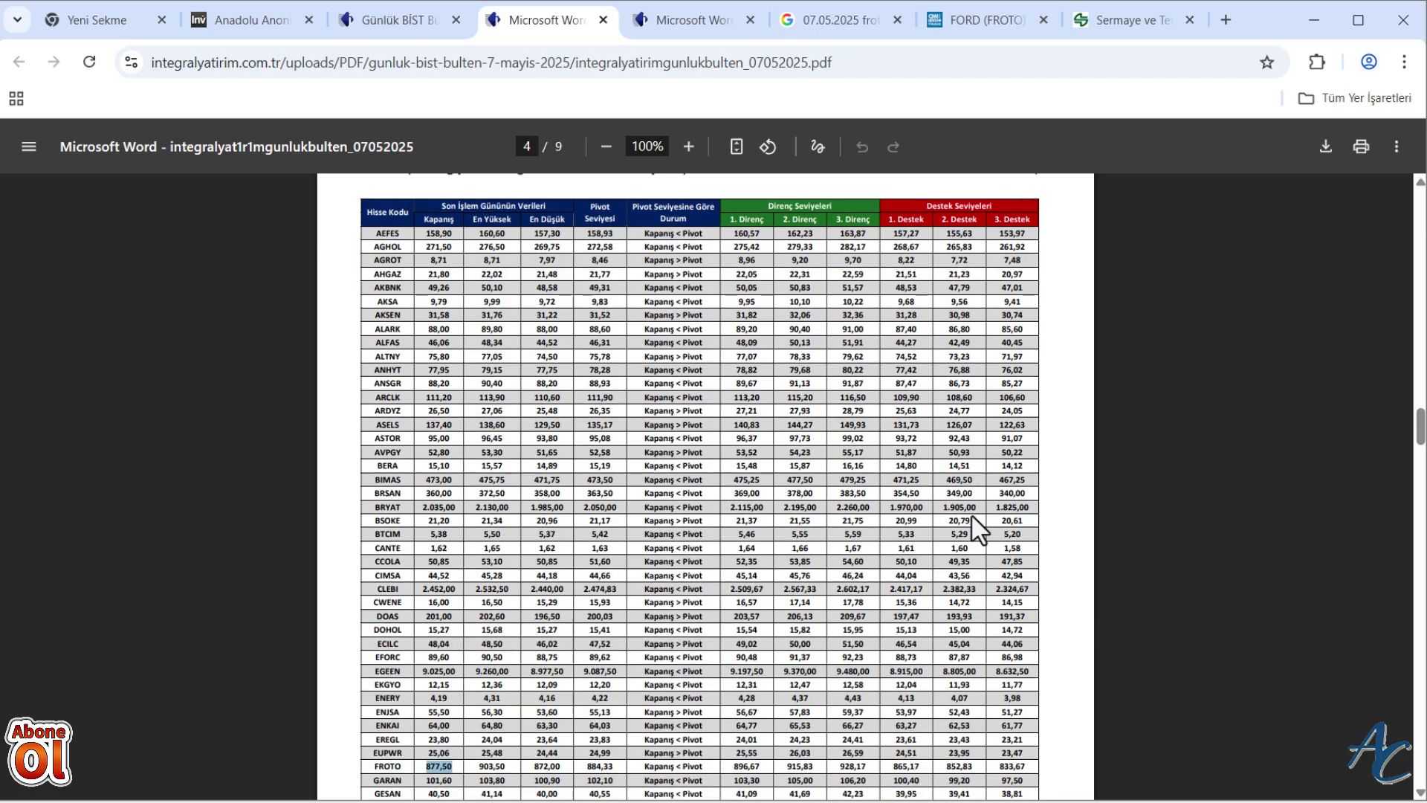
scroll(714, 520, up, 2)
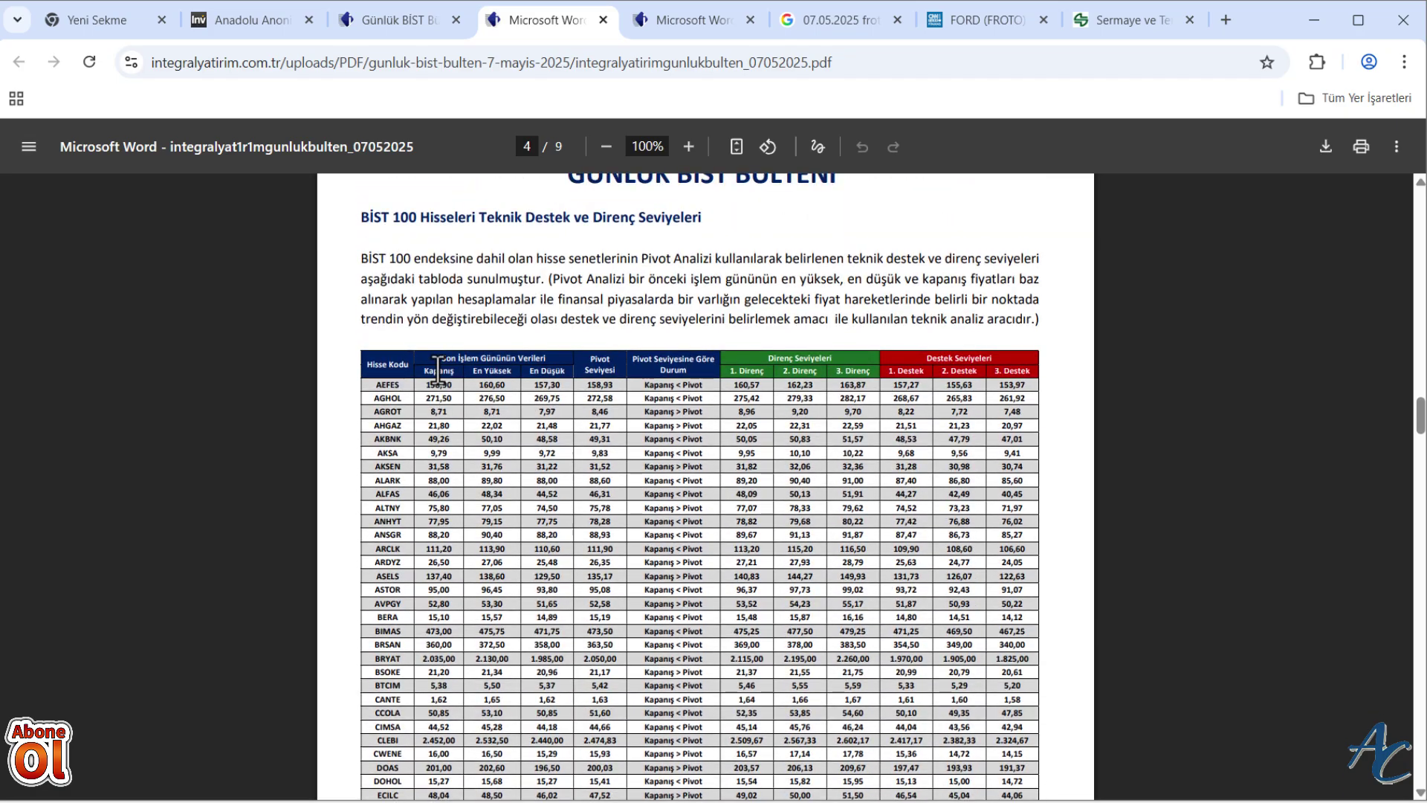
scroll(452, 505, up, 1)
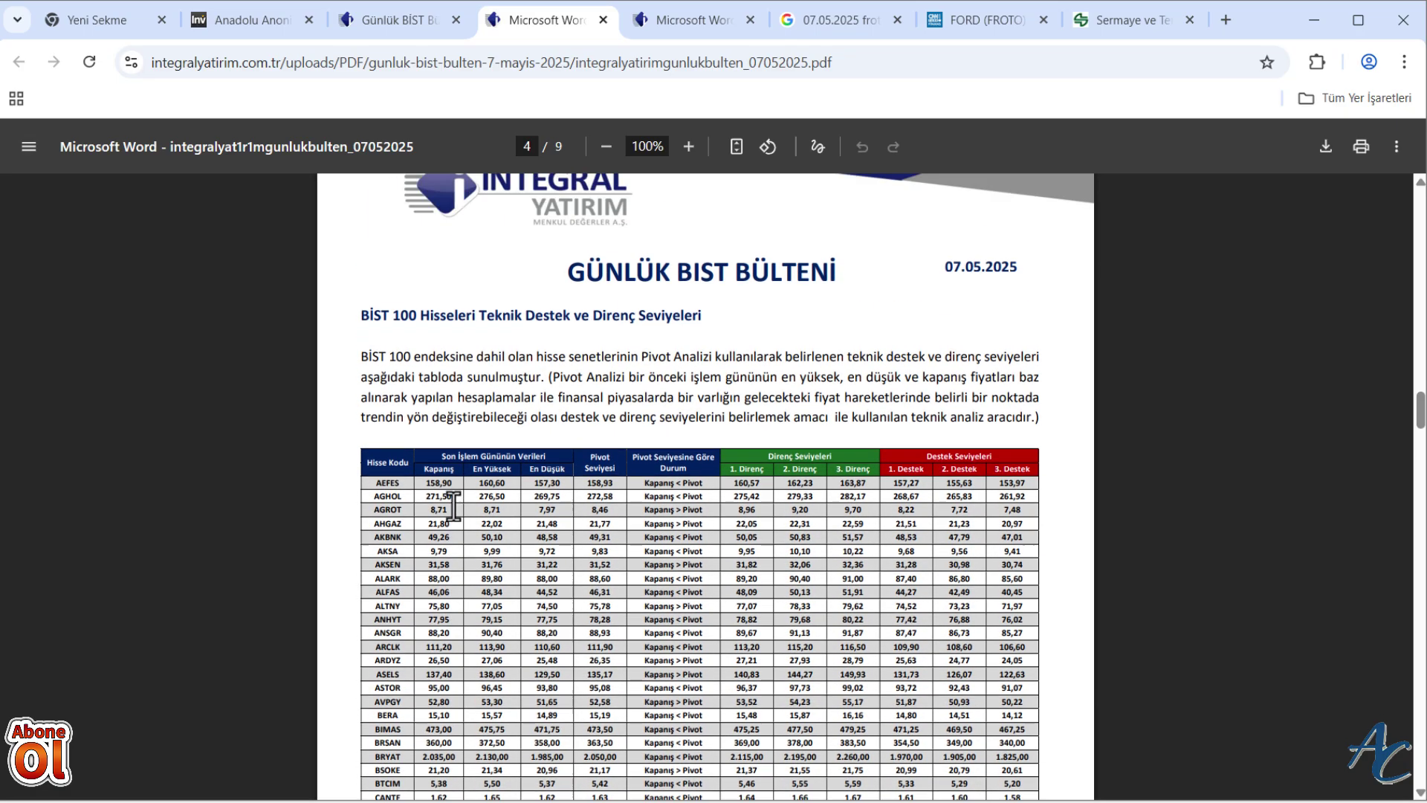
click(1321, 18)
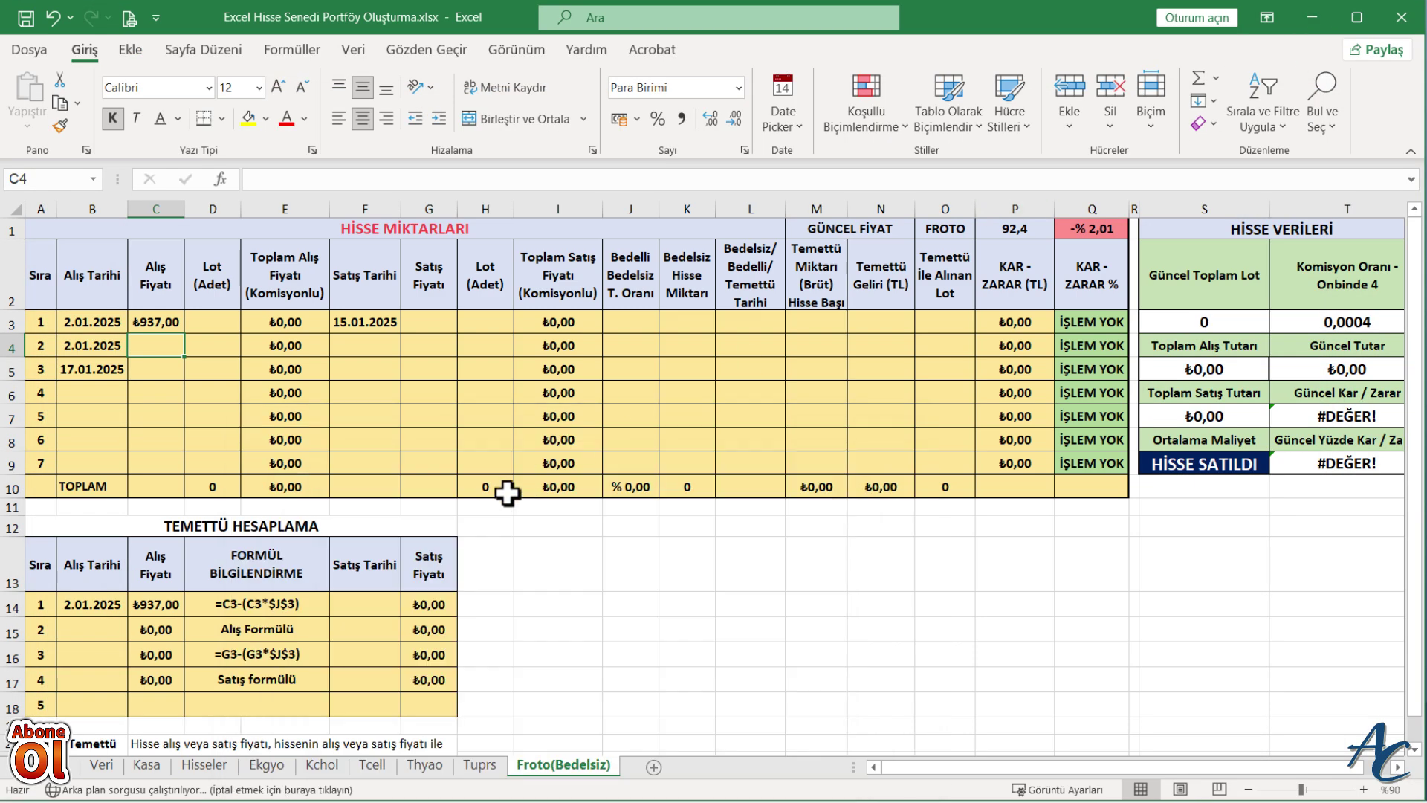
Record 50 lots in D3, and a second purchase of 100 lots at 937 in C4:D4
click(212, 322)
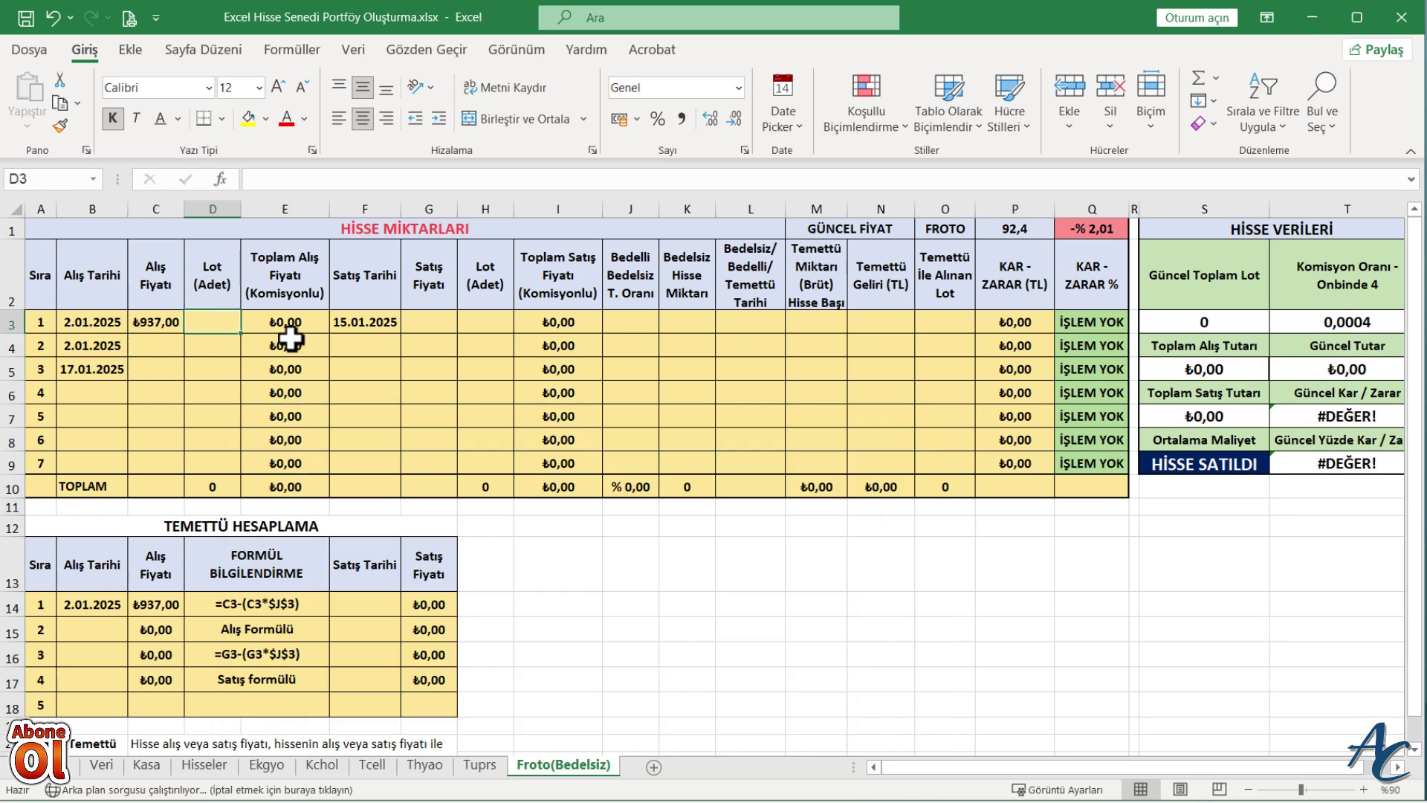
text(50)
key(Return)
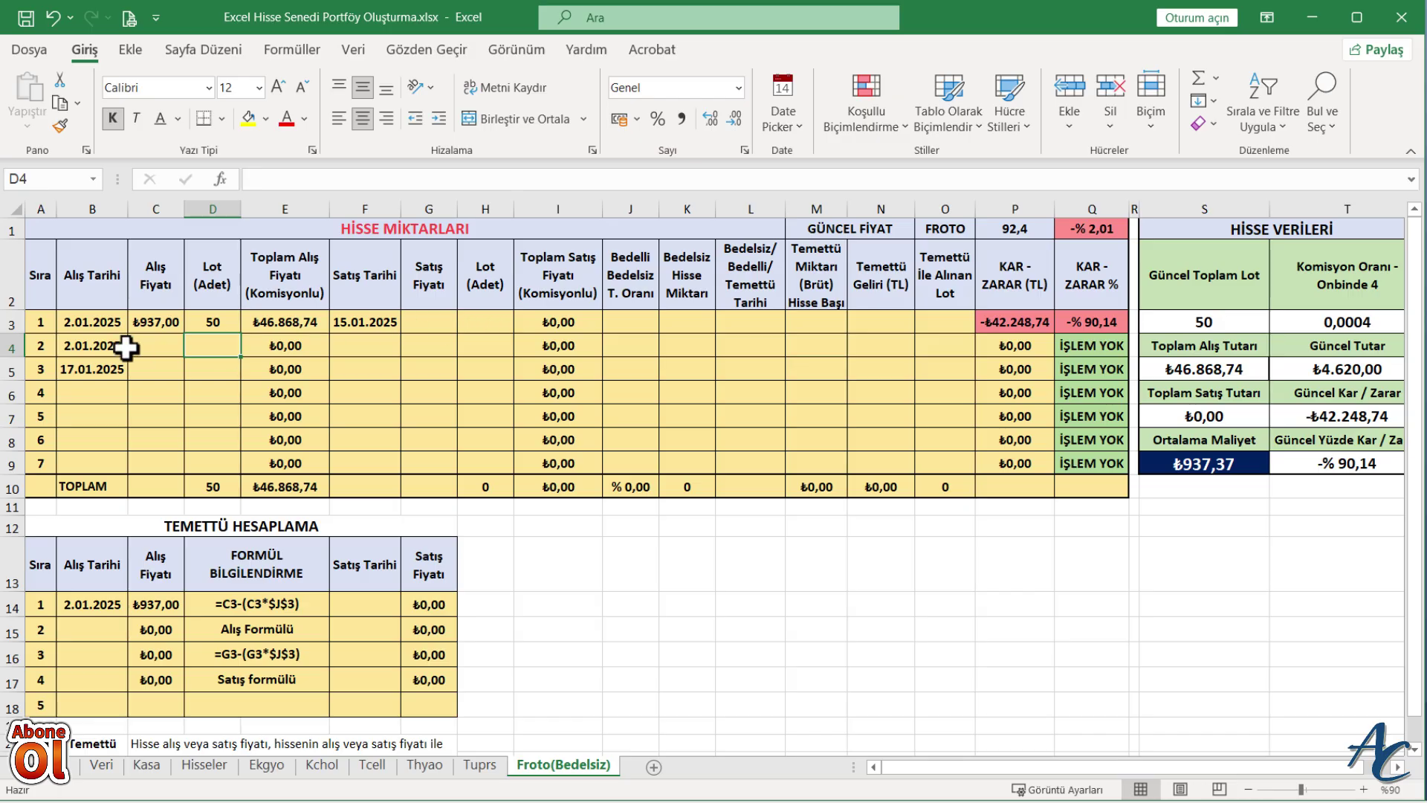
click(160, 346)
text(937)
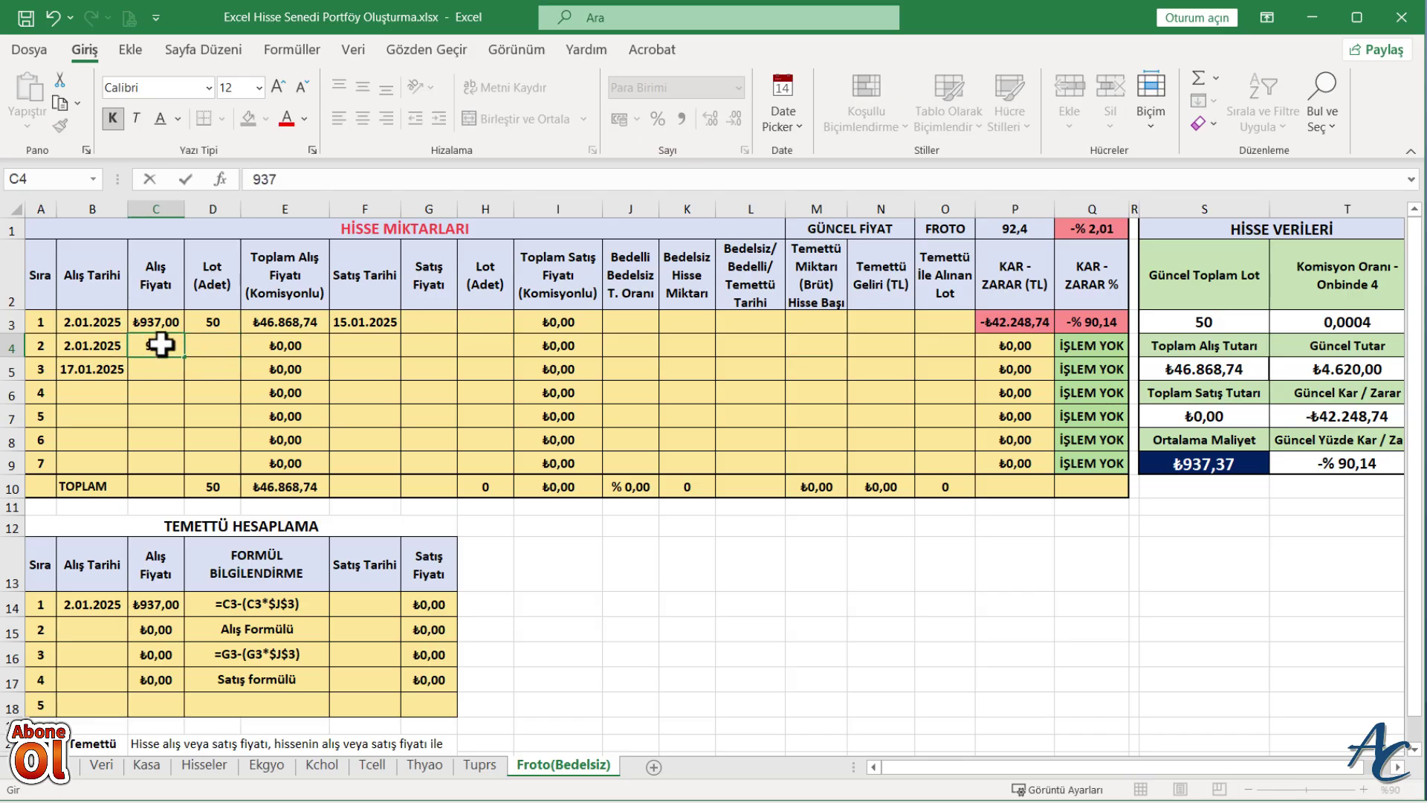
key(Tab)
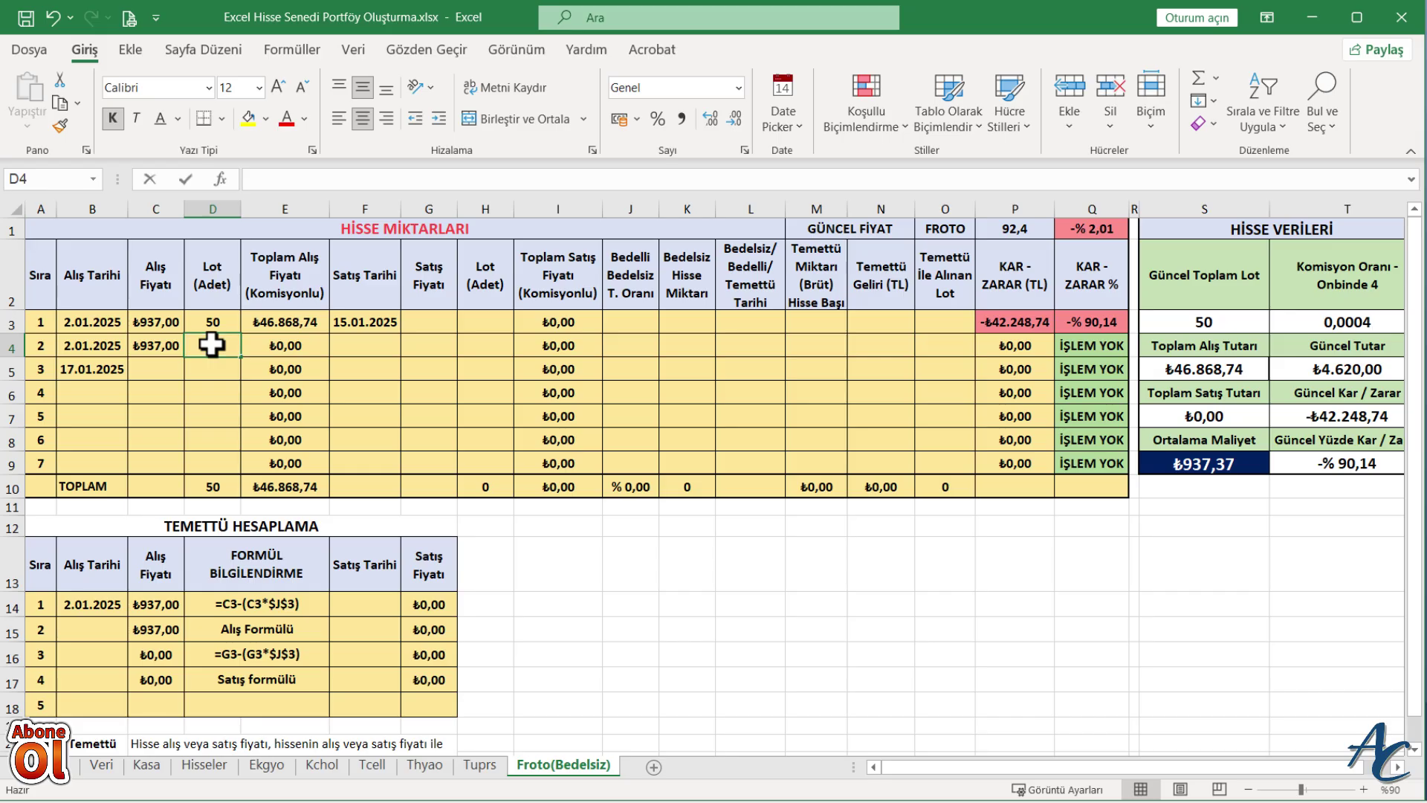
text(100)
Record a 23.01.2025 sale of 50 lots at ₺956,00 in row F3:H3
click(368, 321)
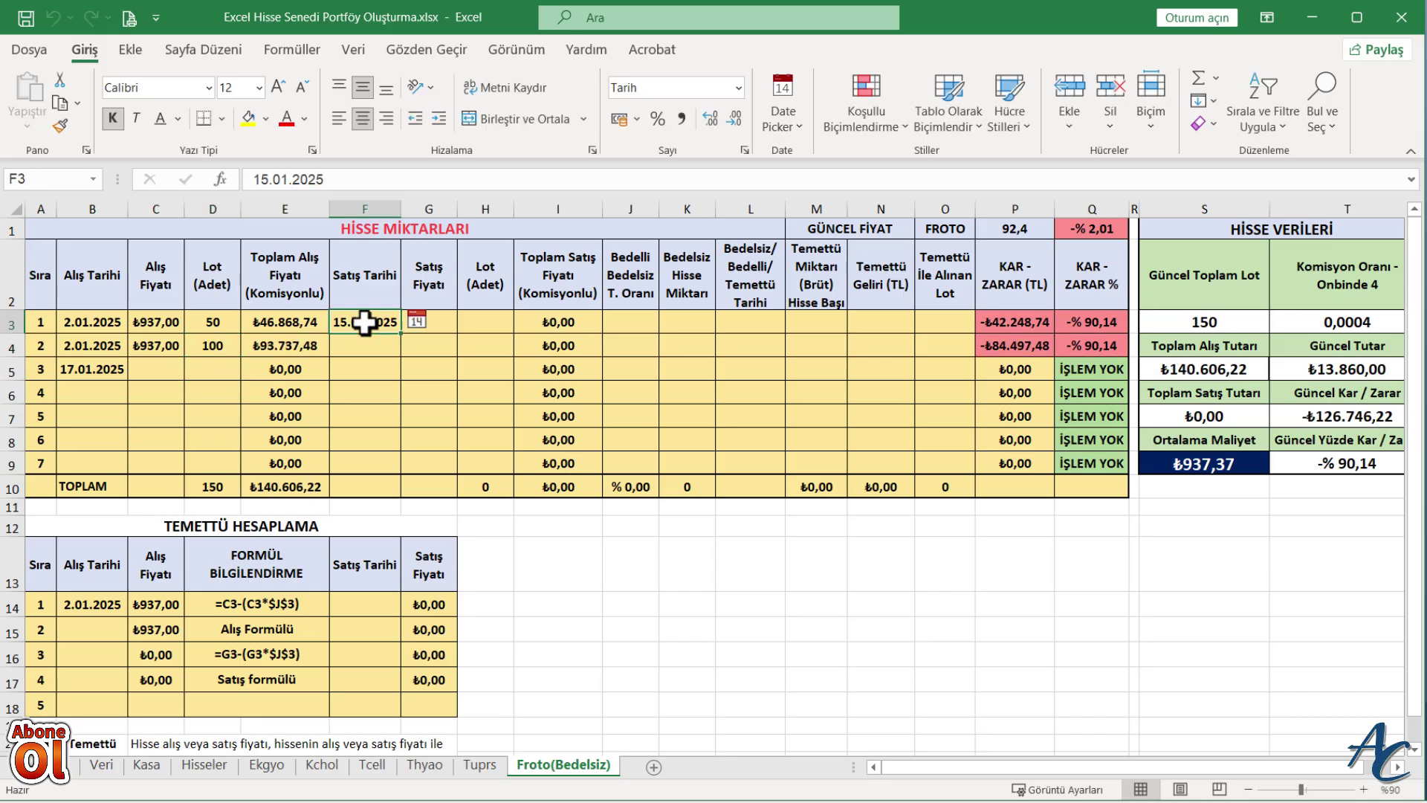
click(417, 321)
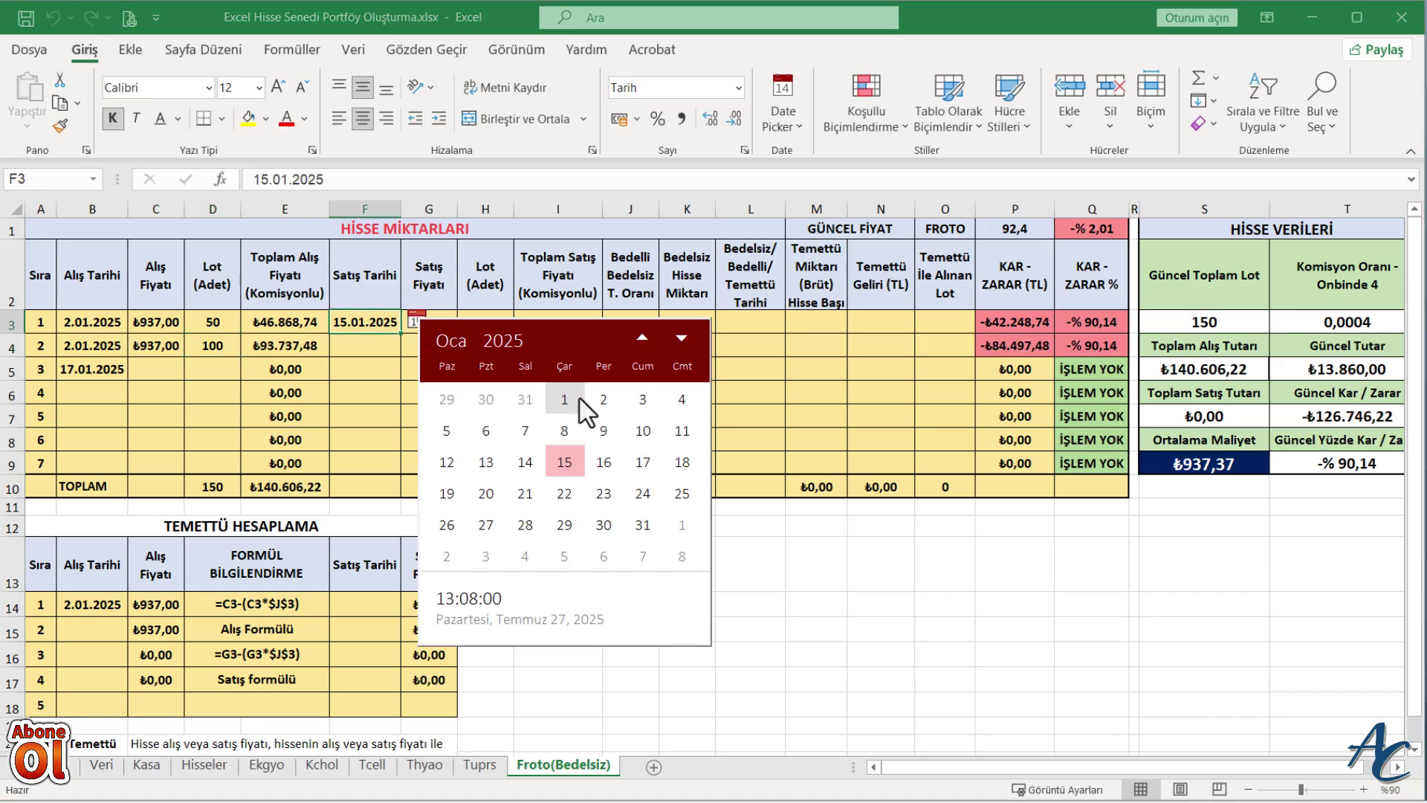
click(604, 494)
click(436, 321)
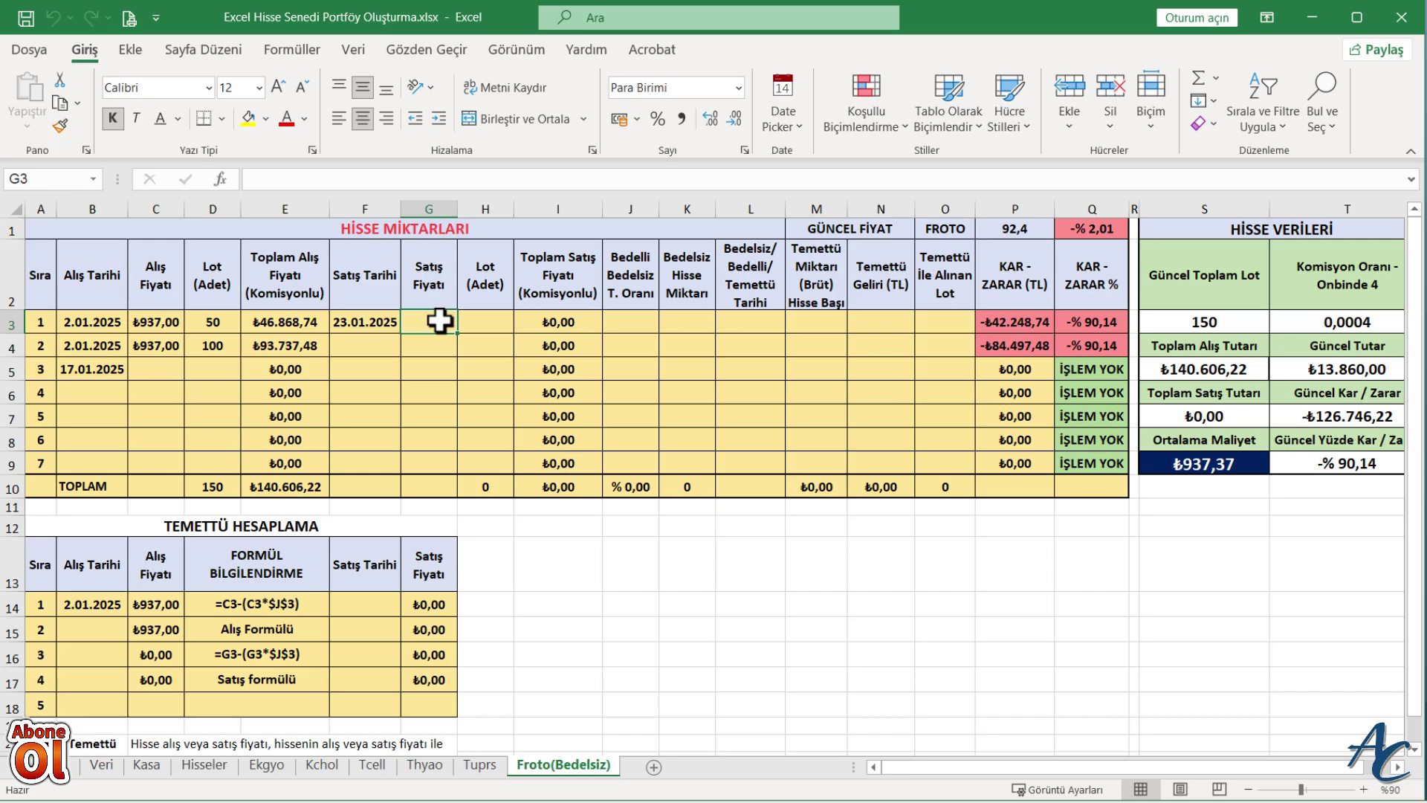
text(956)
key(Return)
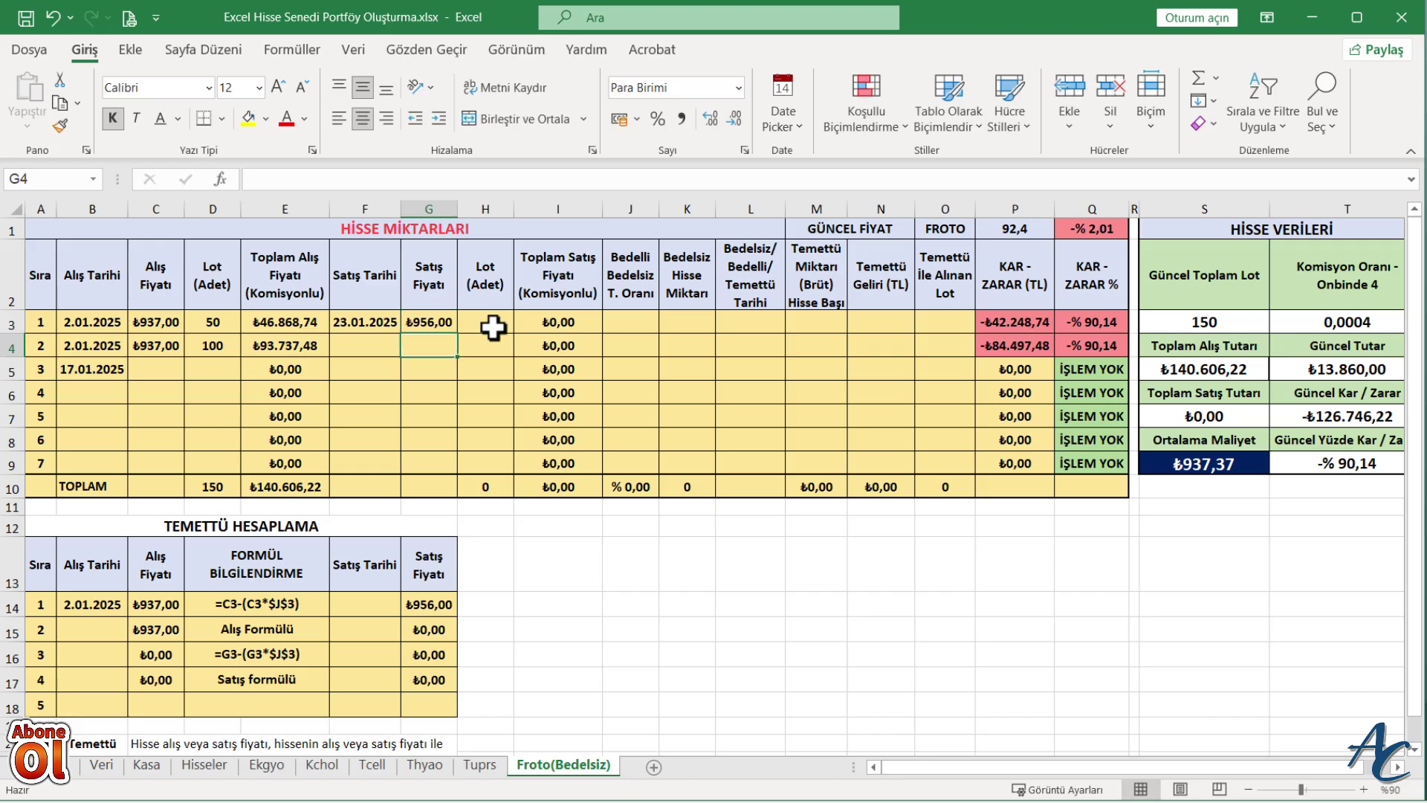
click(490, 323)
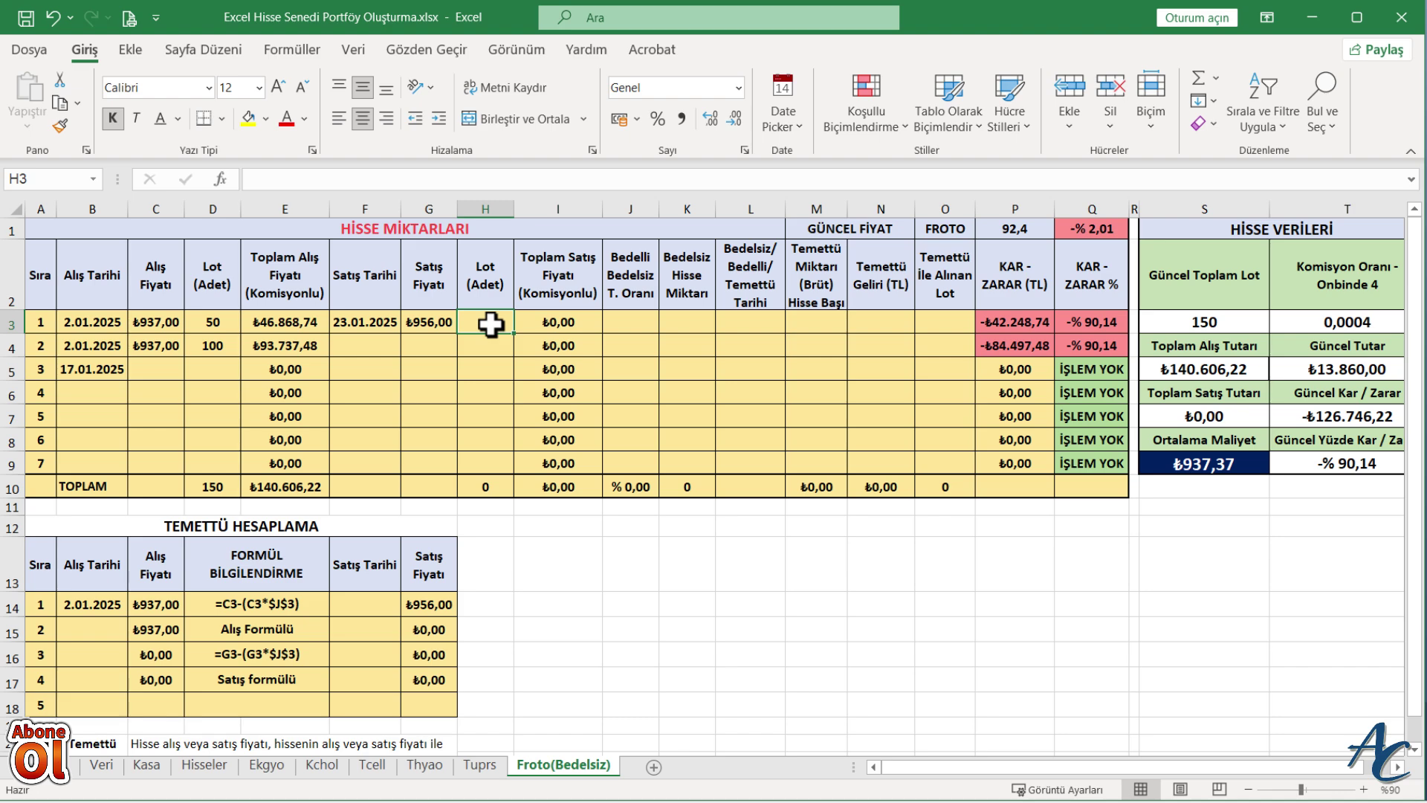
text(50)
key(Return)
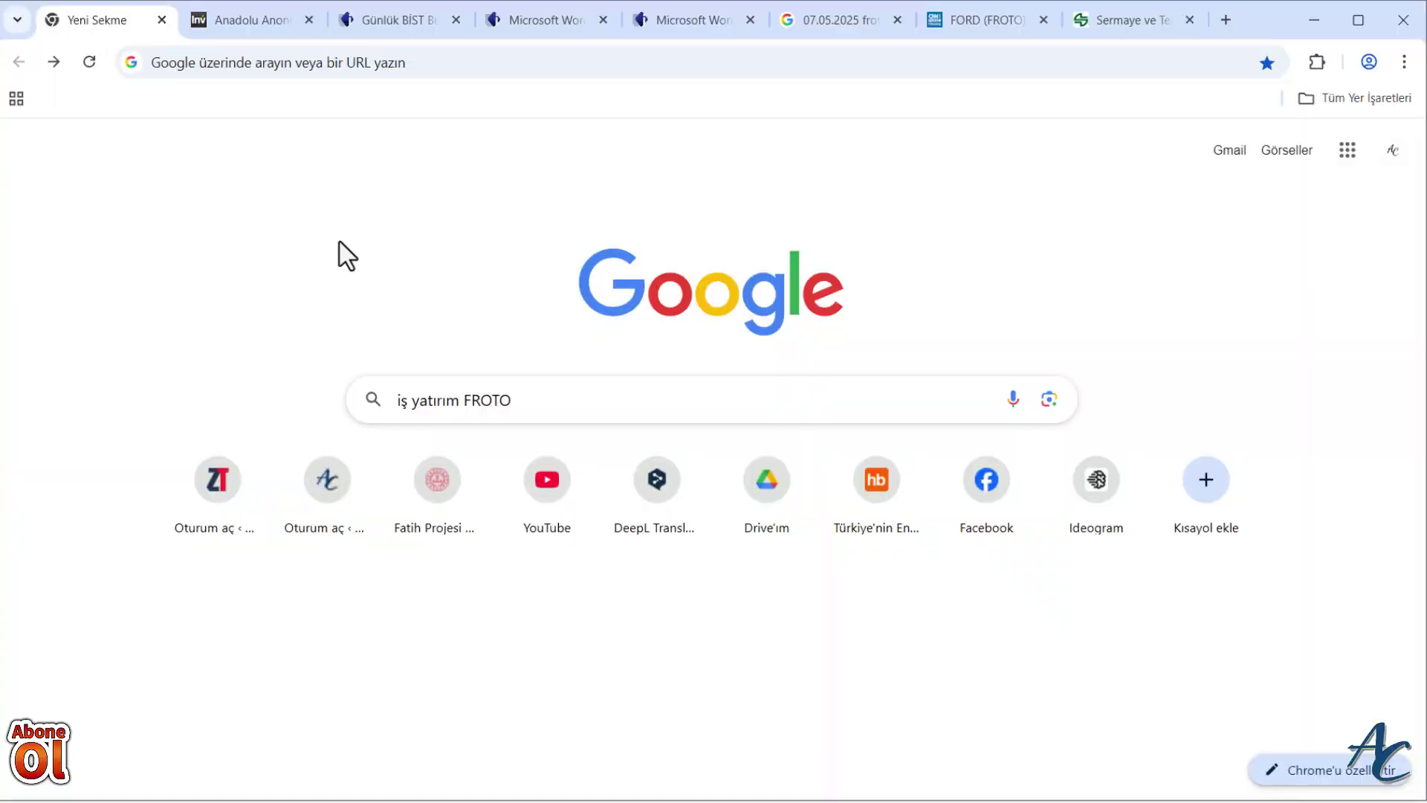
Find FROTO on İş Yatırım and expand its Sermaye Artırımları table showing the 900% bonus issue
click(529, 402)
key(Return)
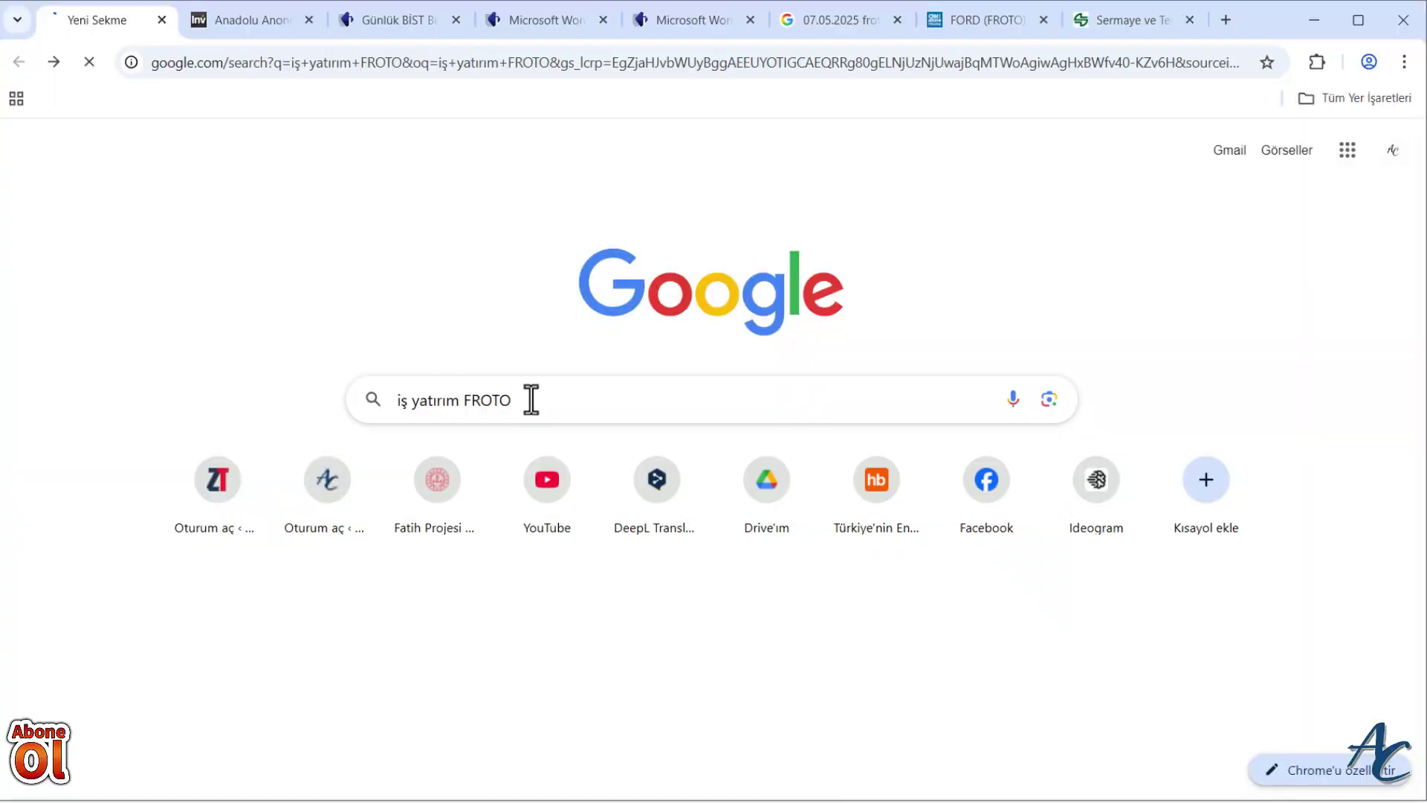
click(421, 344)
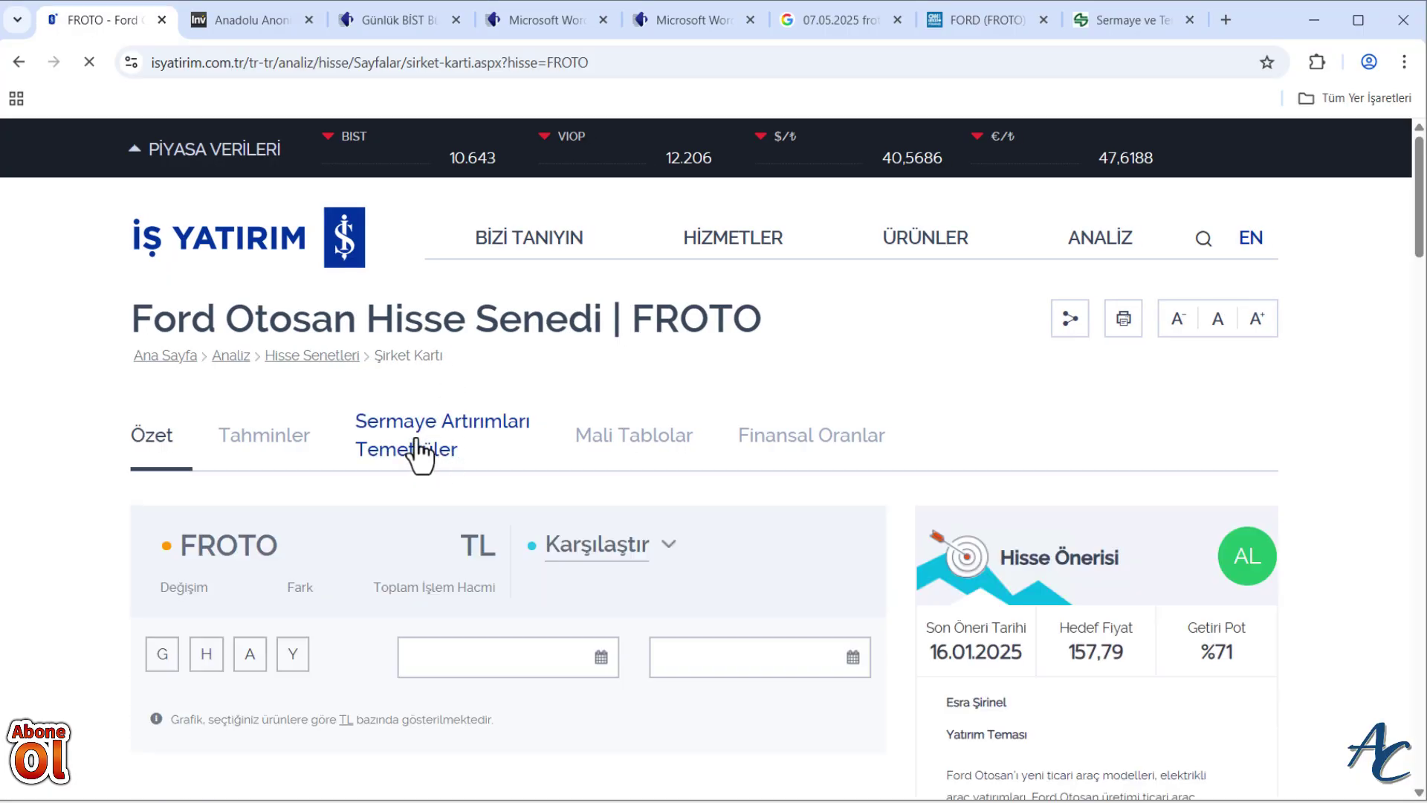
click(418, 446)
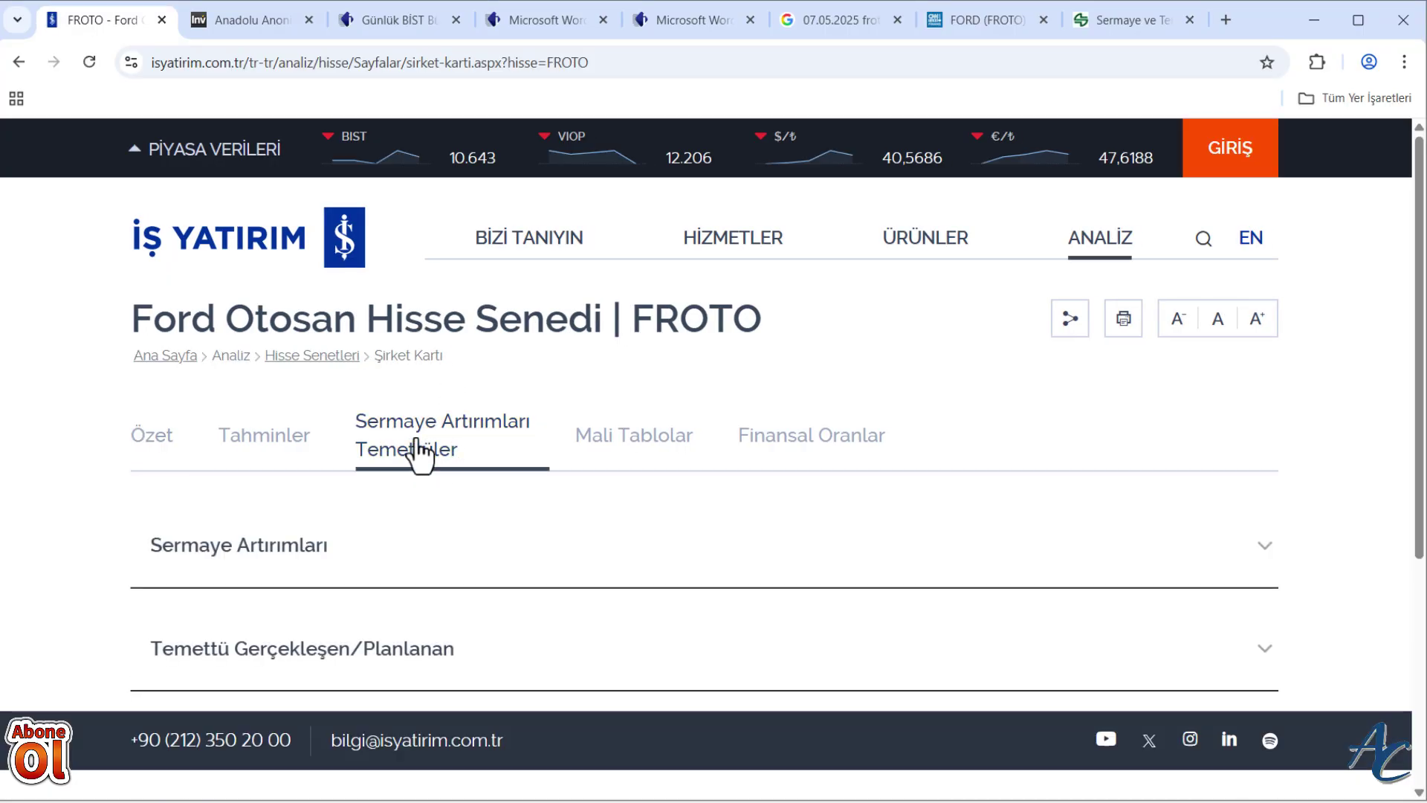
click(273, 565)
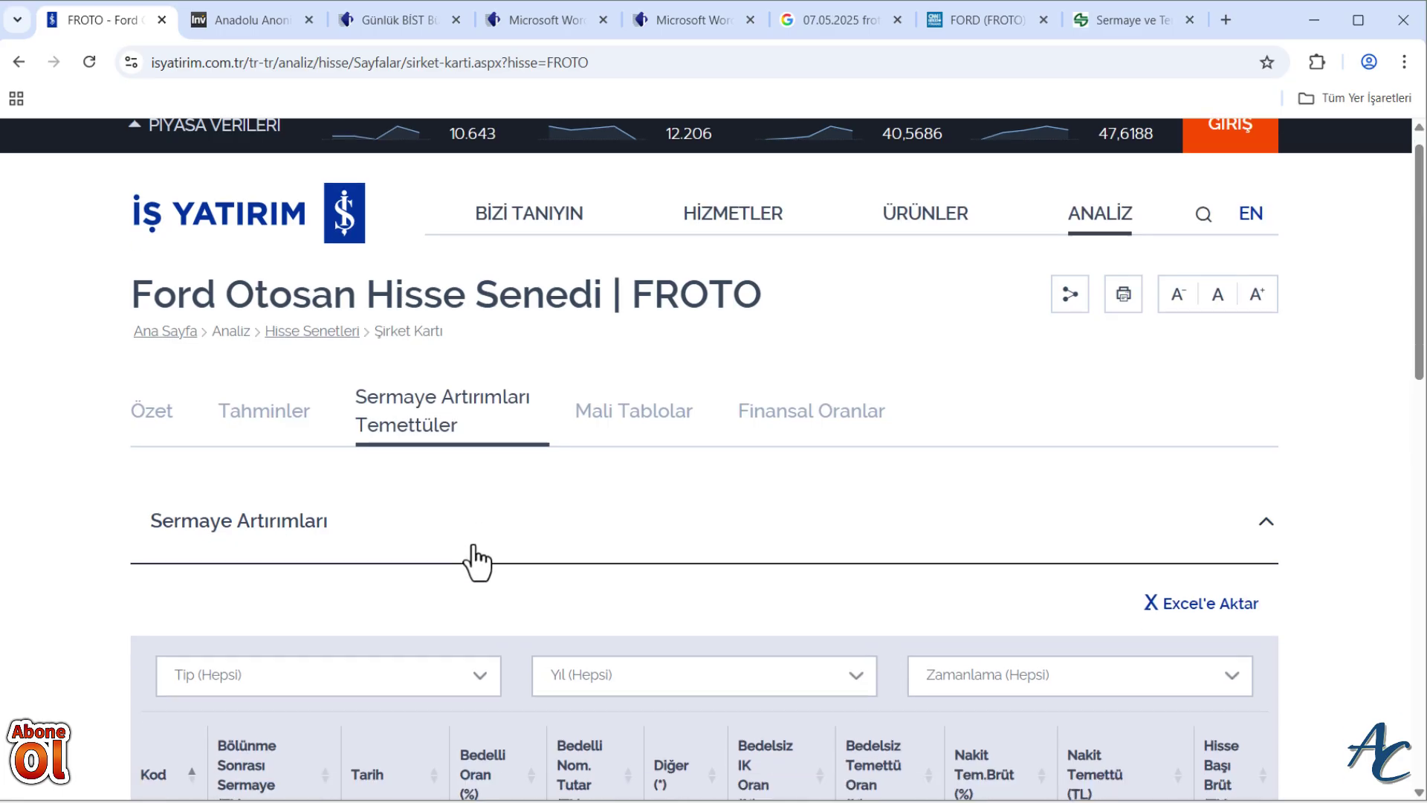
scroll(471, 561, down, 4)
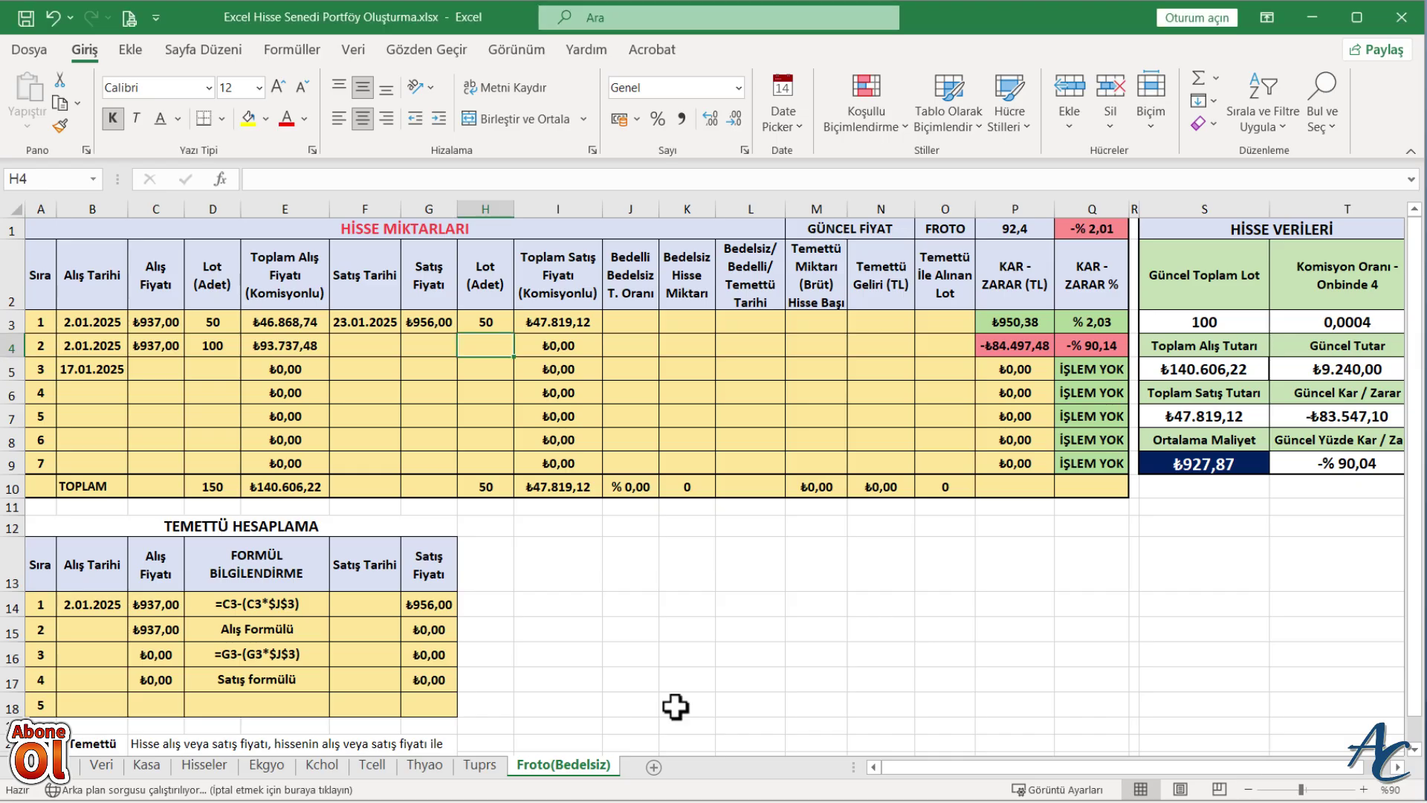
key(alt+Tab)
Set the third purchase date in B5 to 7 May 2025
click(107, 375)
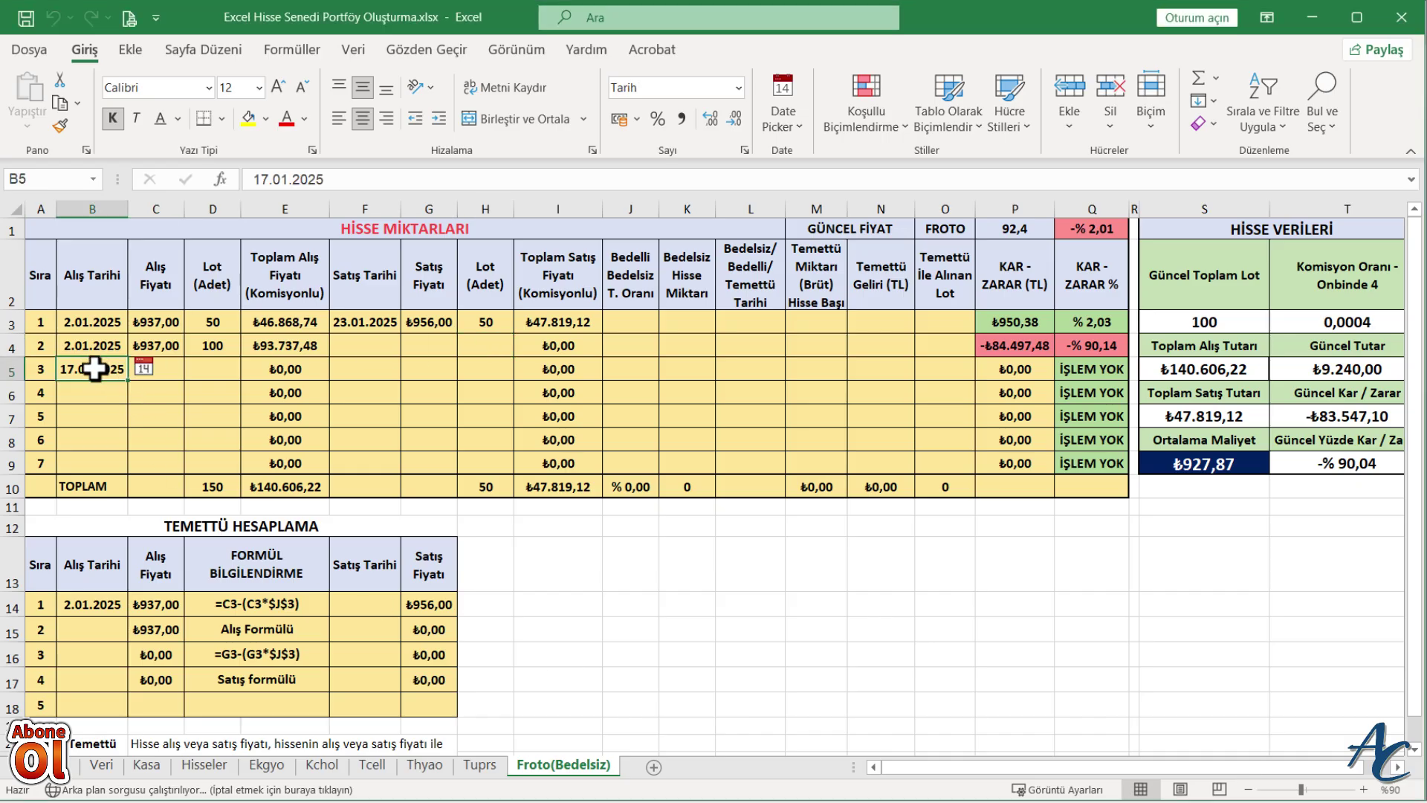
click(142, 368)
click(404, 387)
click(404, 387)
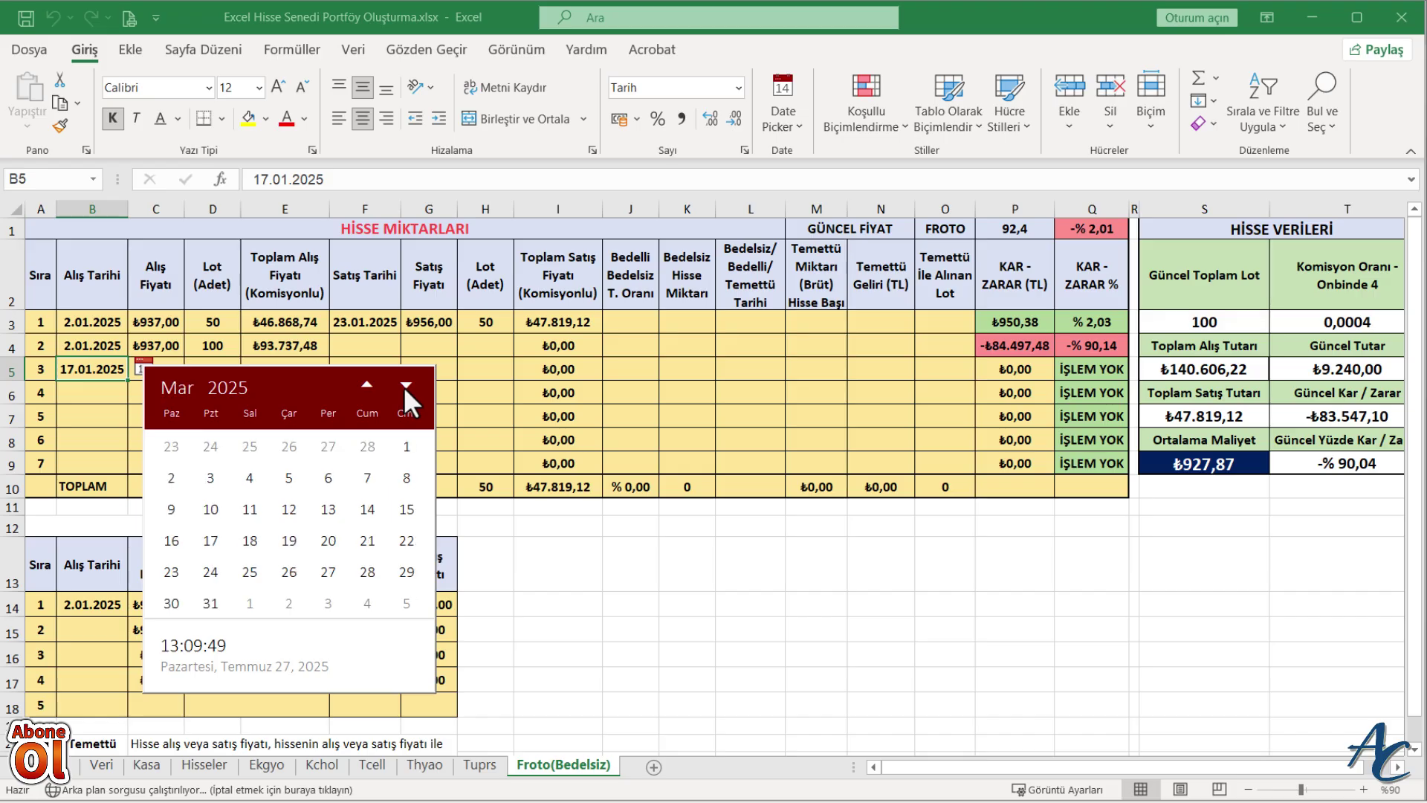
click(403, 387)
click(403, 387)
click(305, 477)
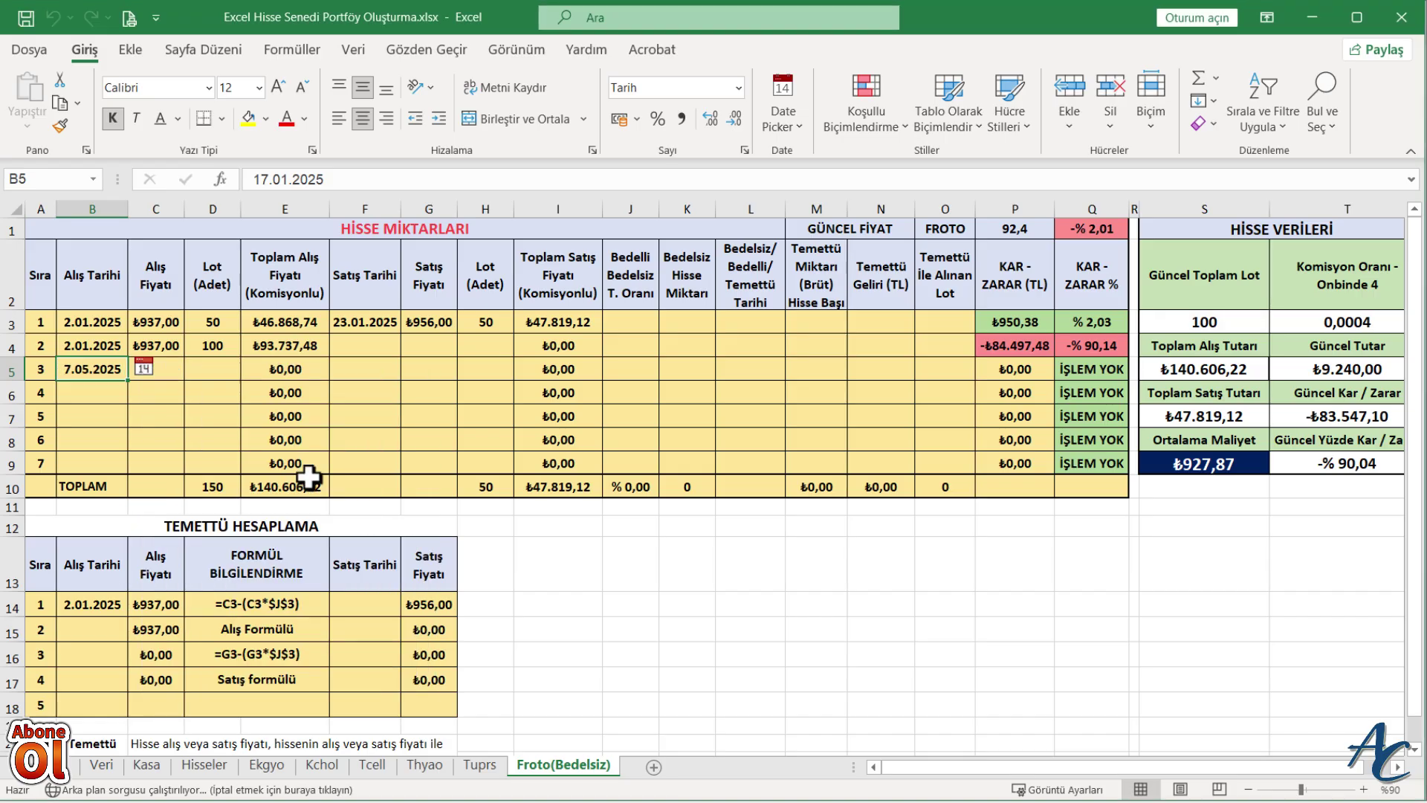
click(430, 408)
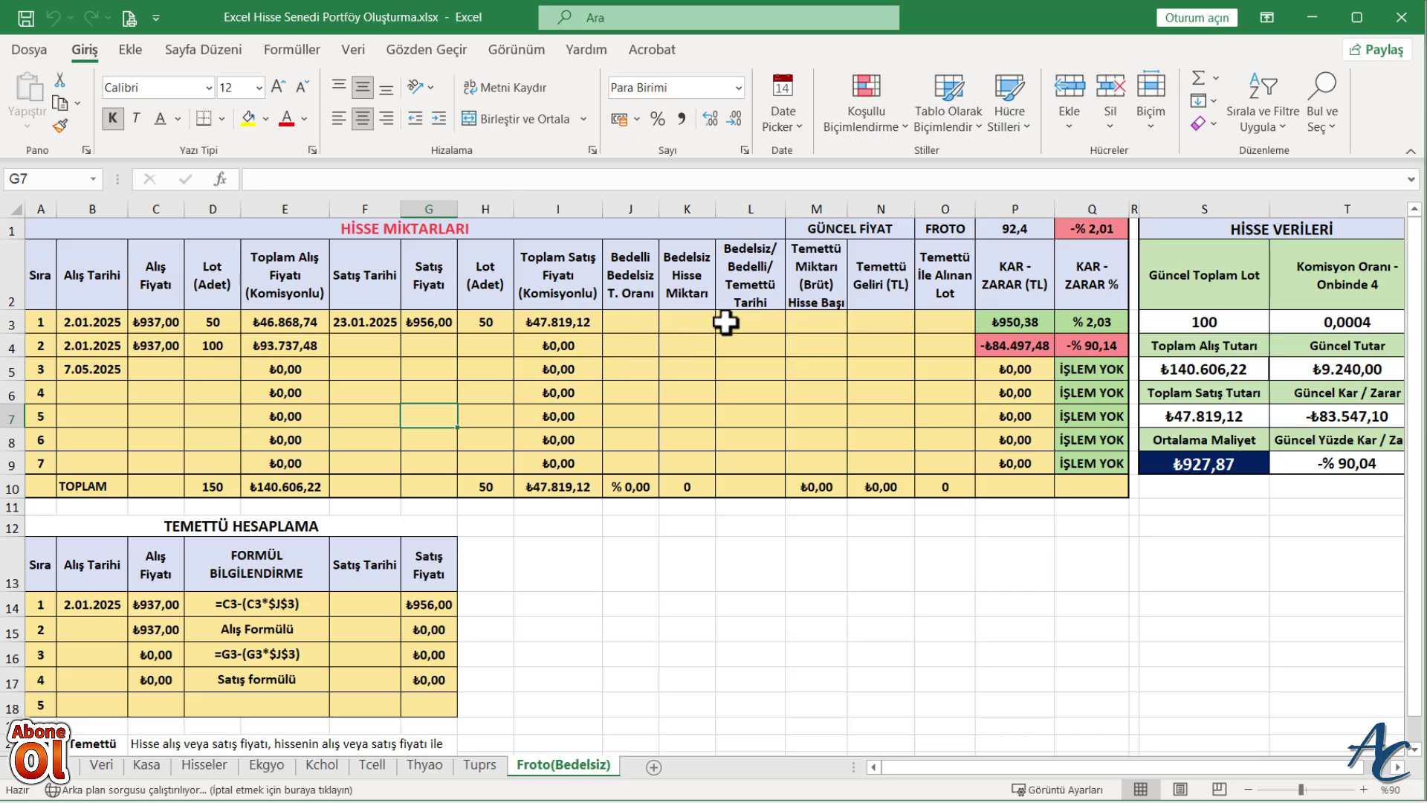
Enter 7.05.2025 as the bonus date in L3 and 900% as the free-share ratio in J3
click(749, 320)
click(803, 327)
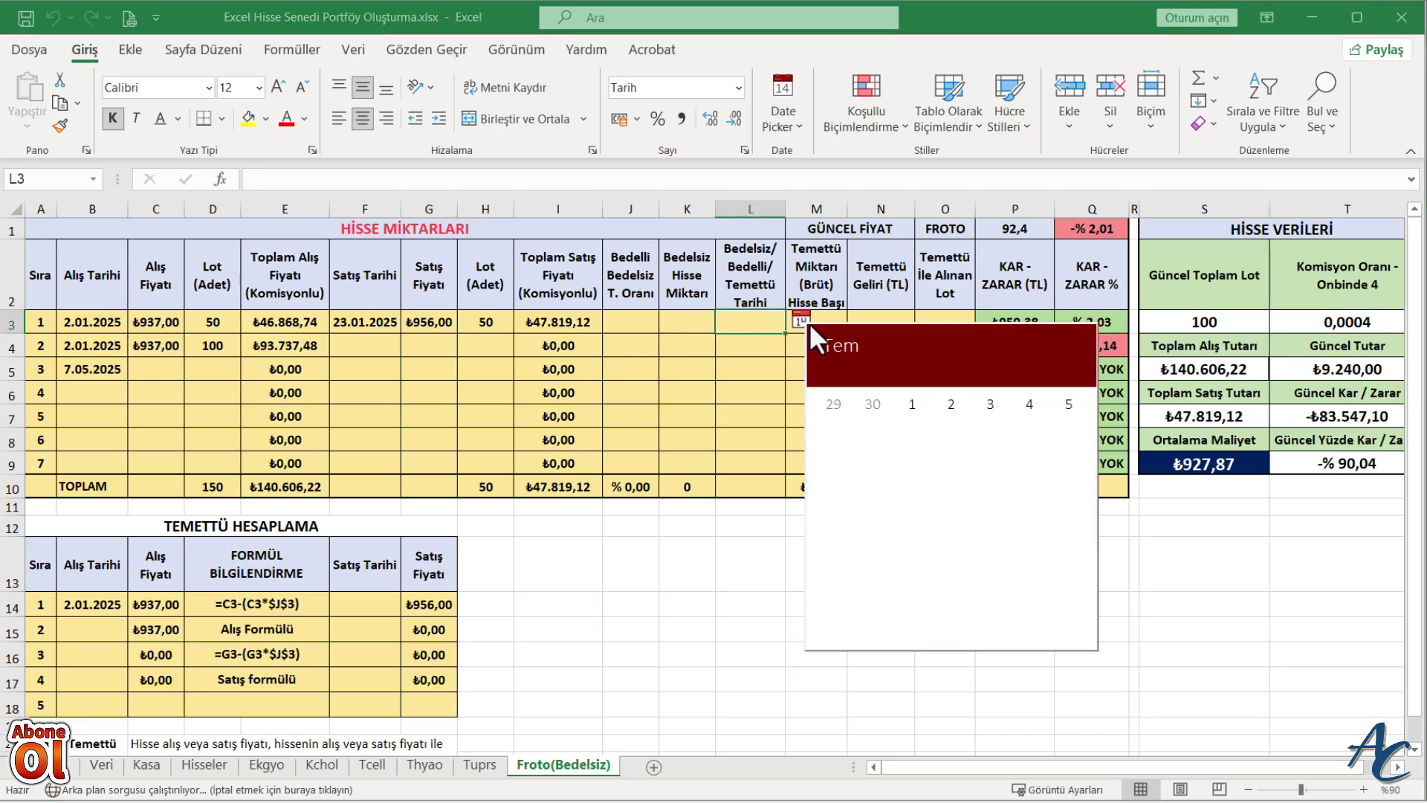
click(1033, 341)
click(1035, 338)
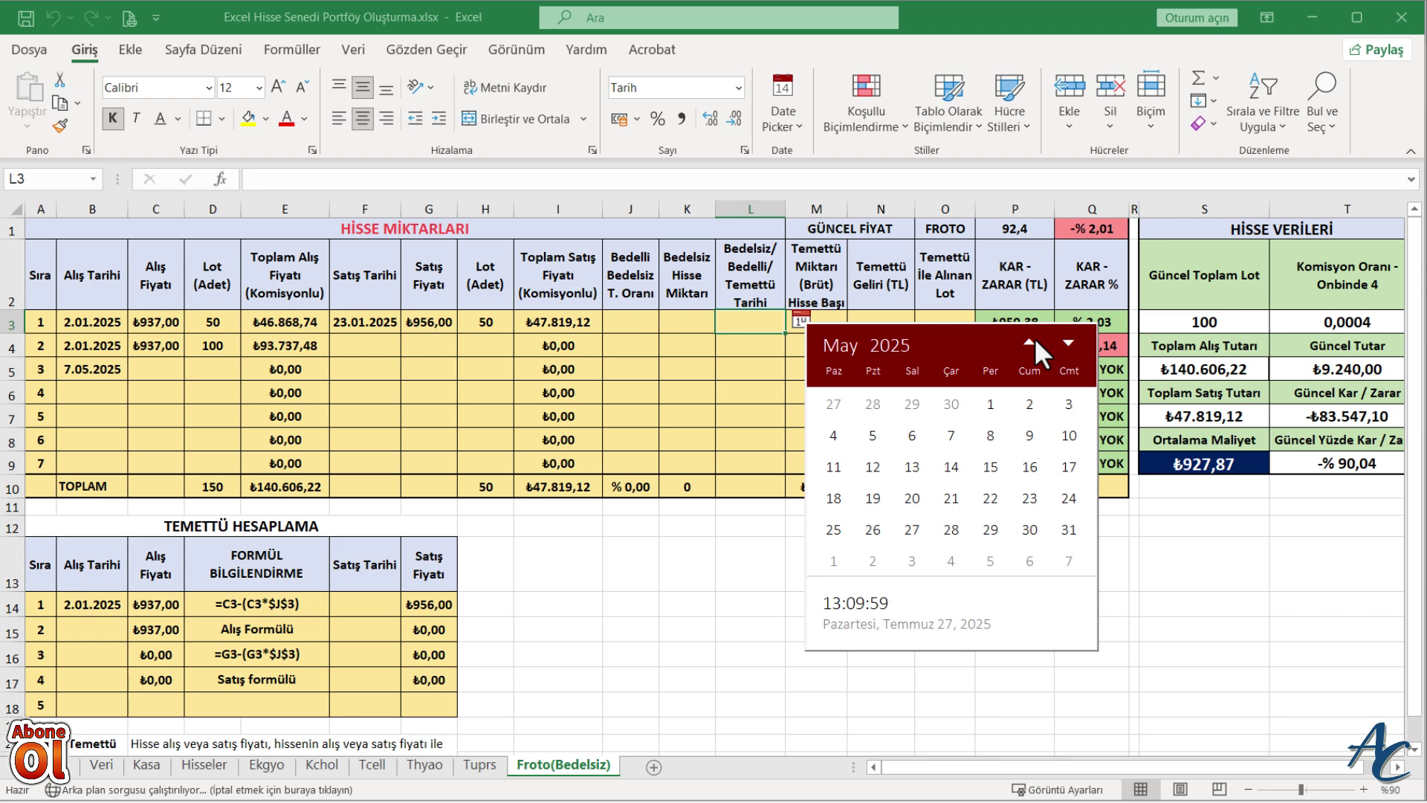
click(951, 438)
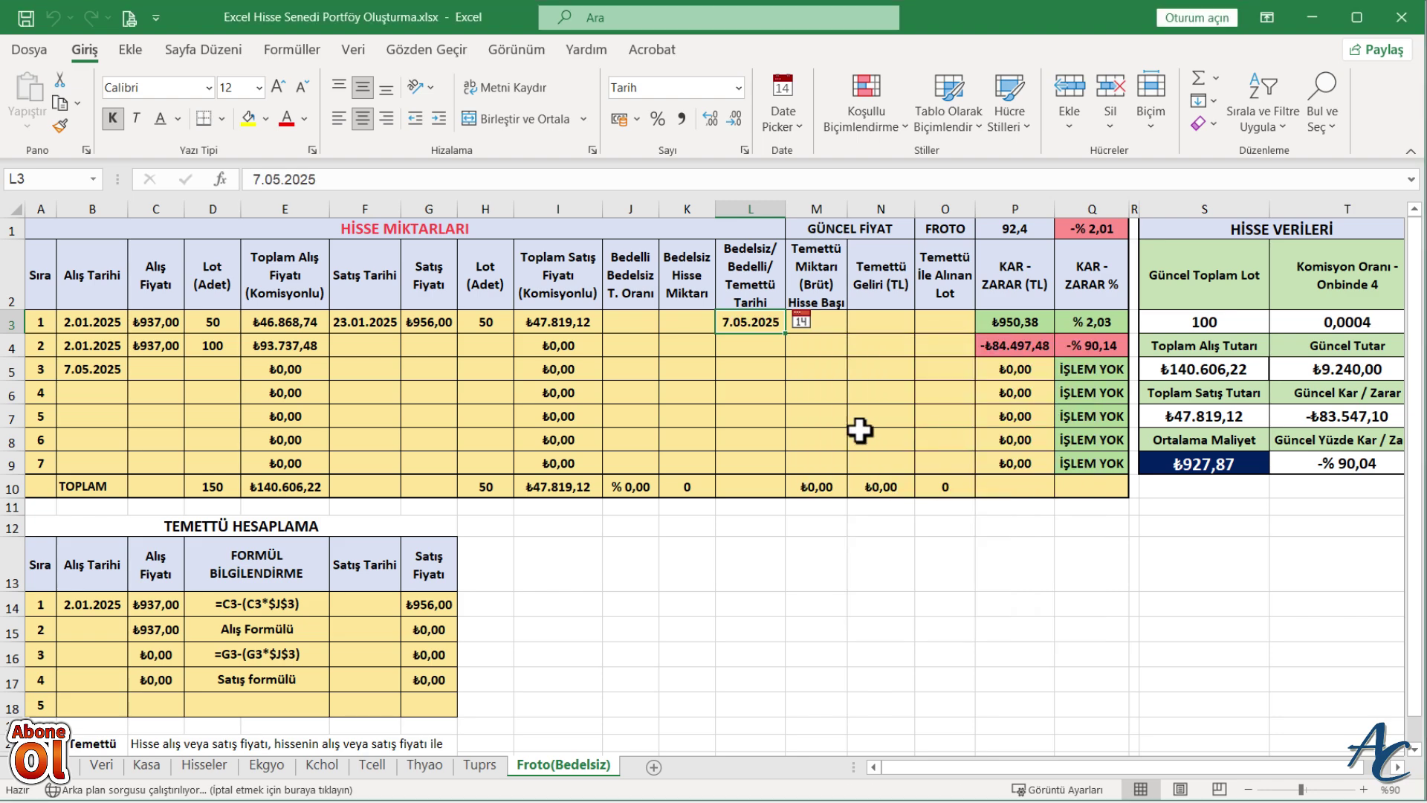
click(699, 386)
click(632, 325)
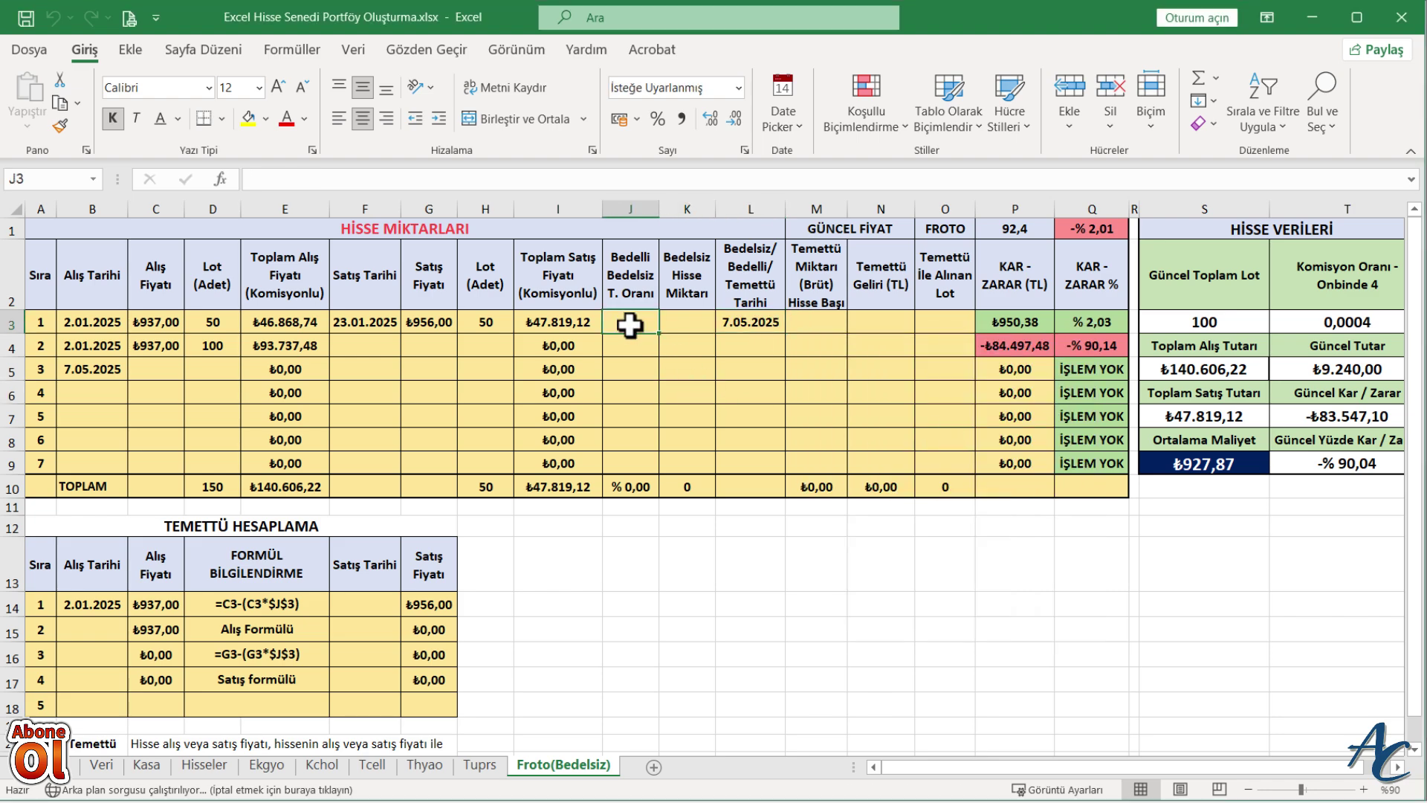
text(90%)
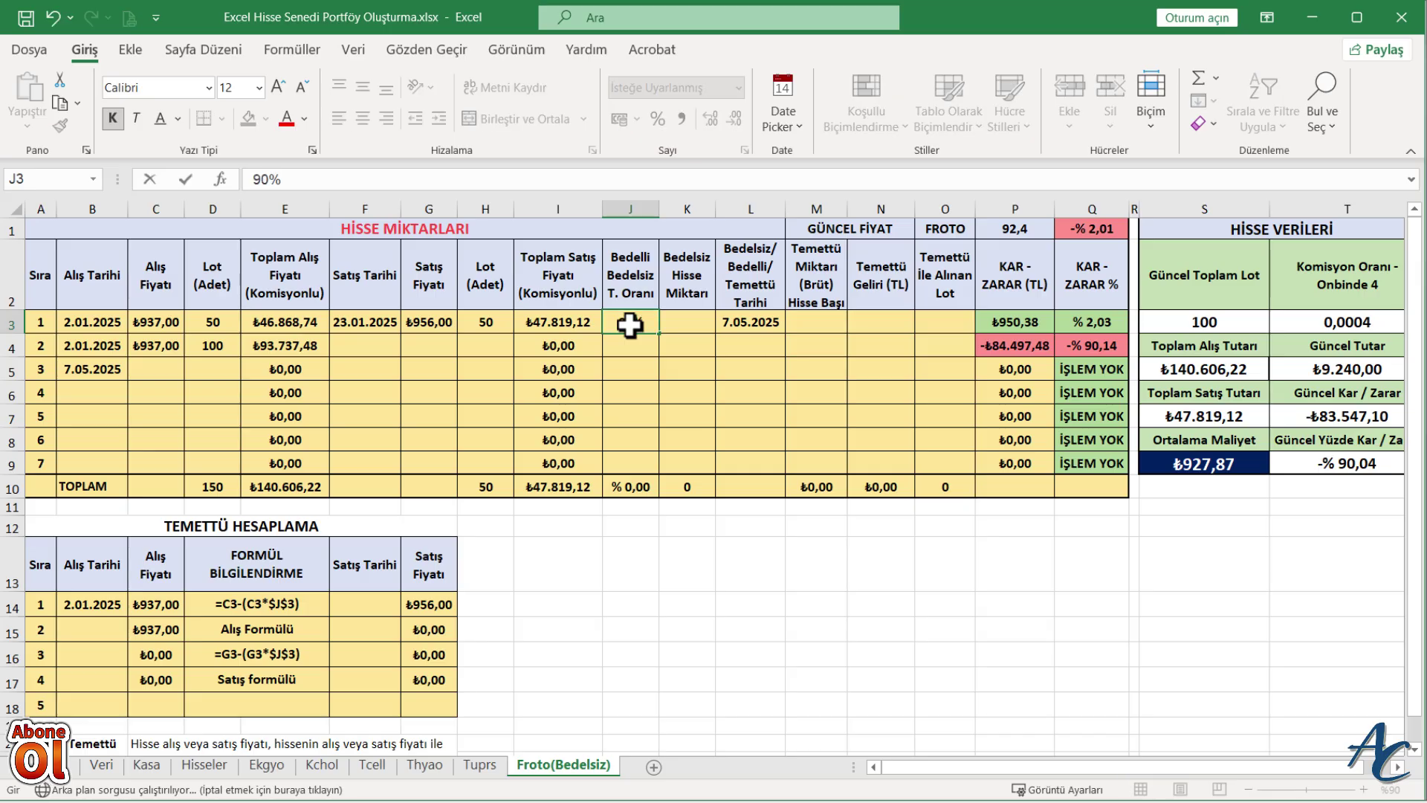
key(Return)
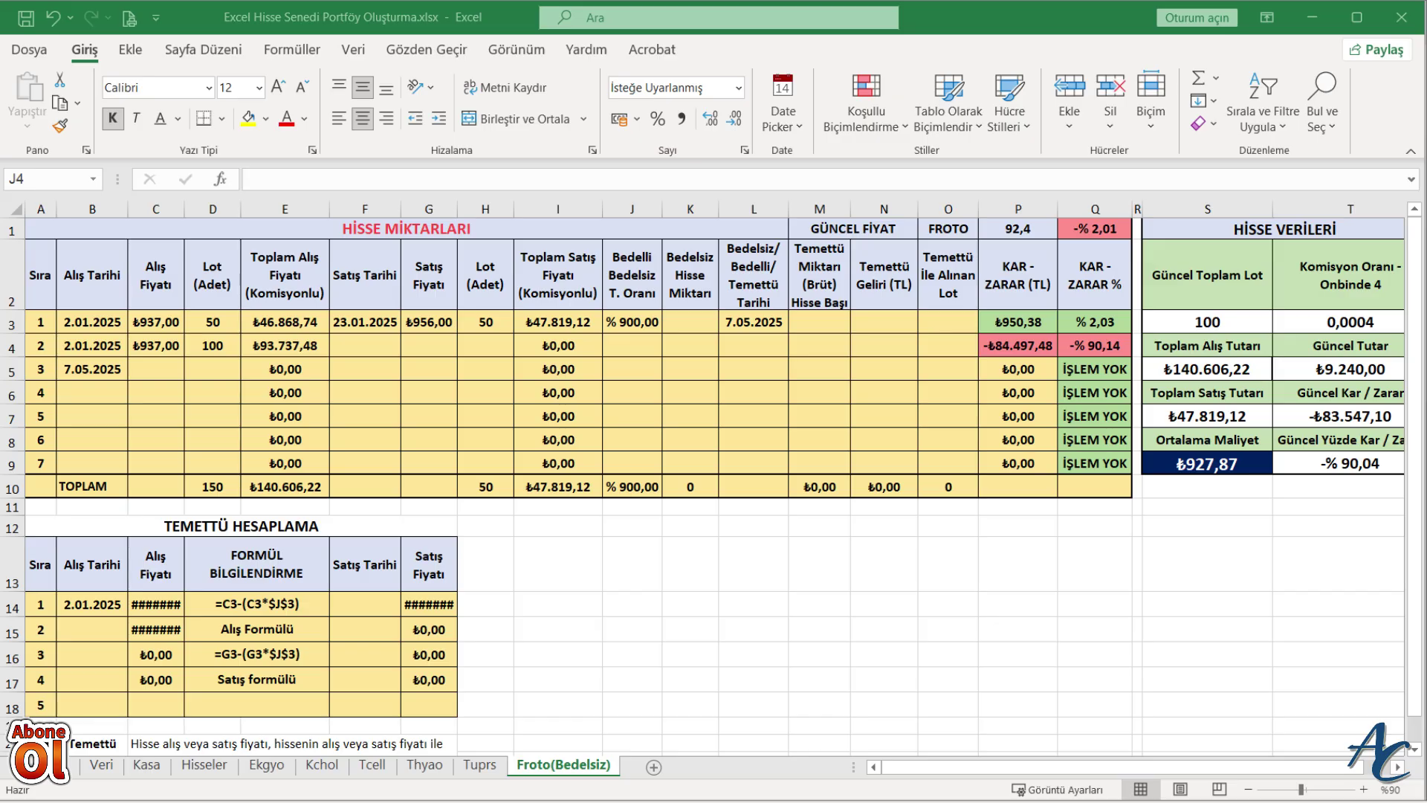
Enter =S3*J3 in K3 so the bonus shares come to 900, then recheck the formula
click(679, 322)
text(=)
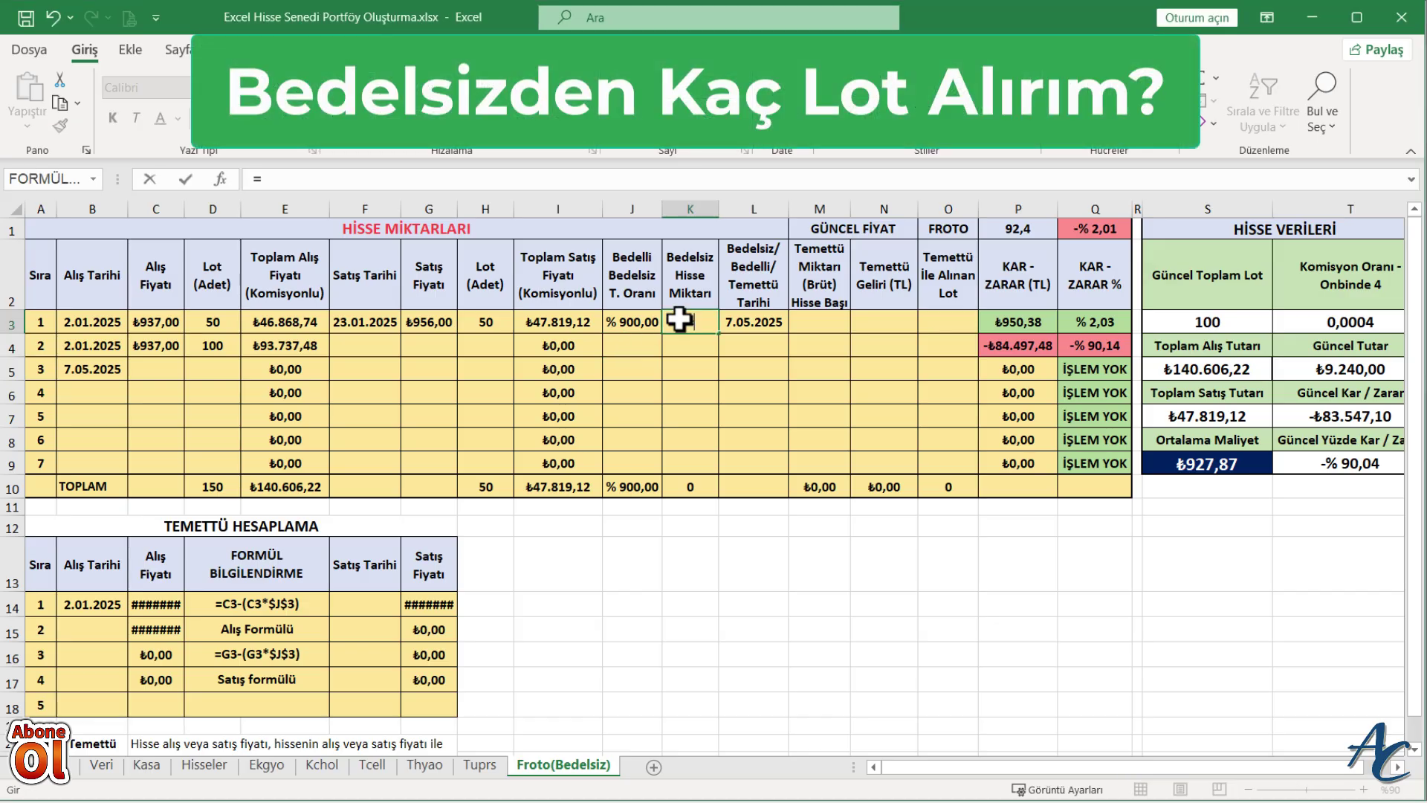
click(1210, 325)
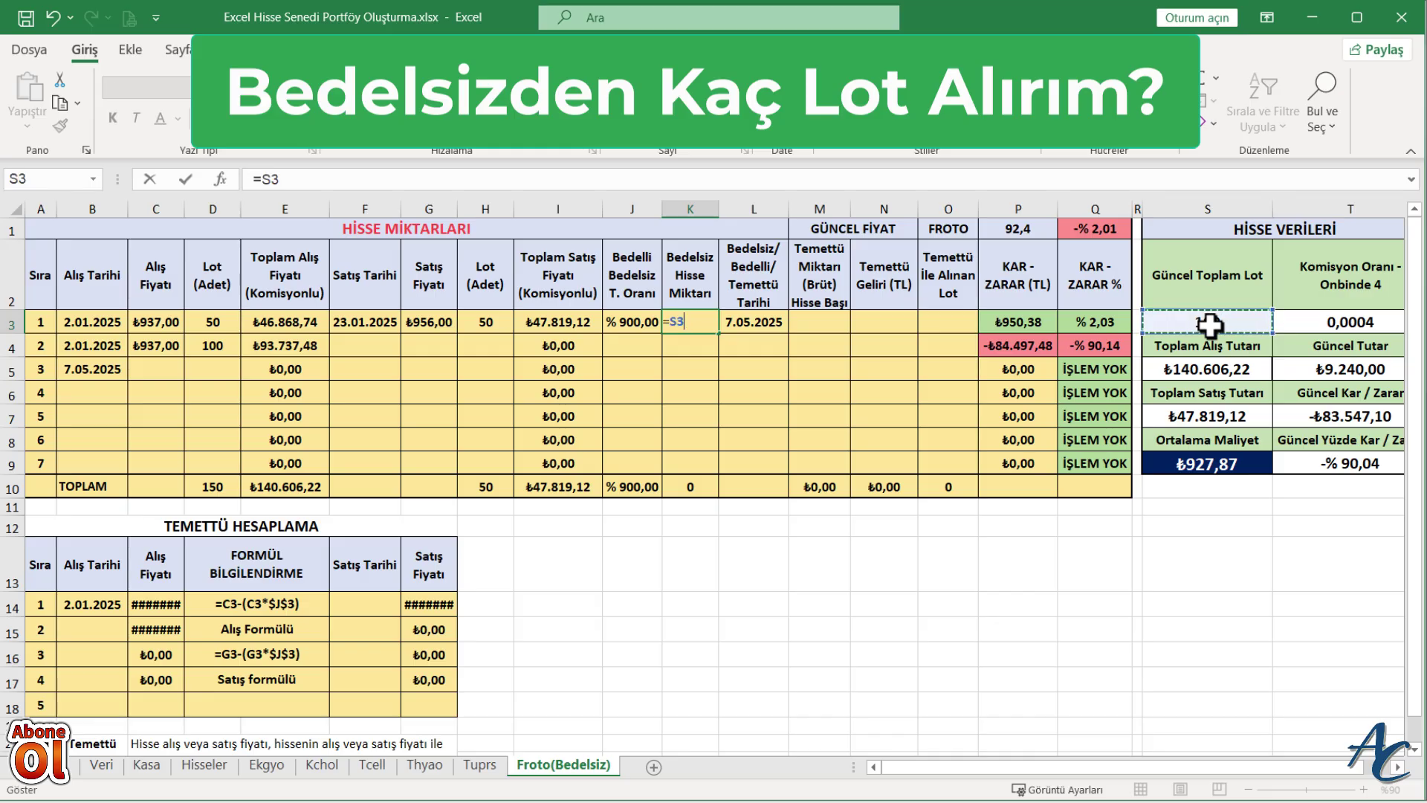
text(*)
click(635, 322)
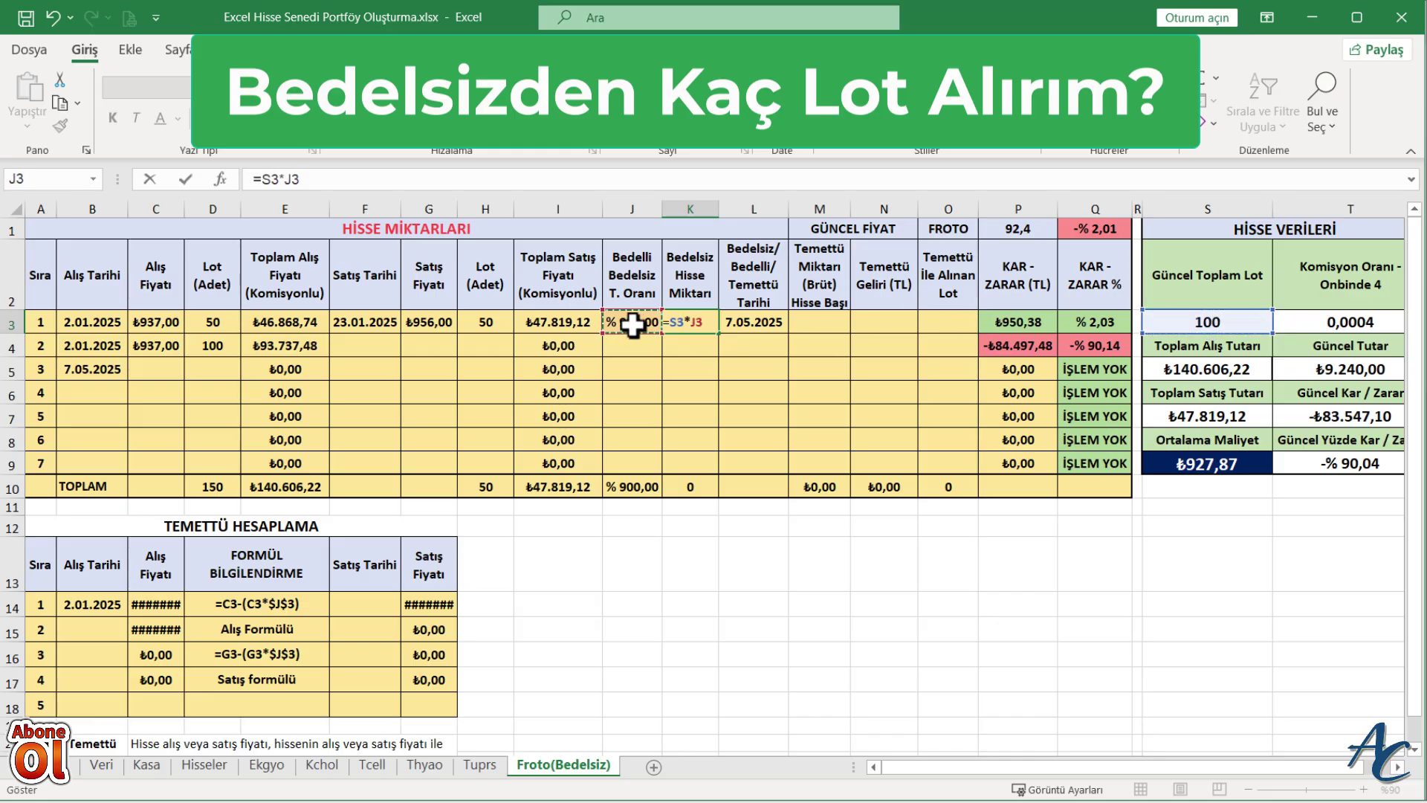
key(Return)
click(883, 374)
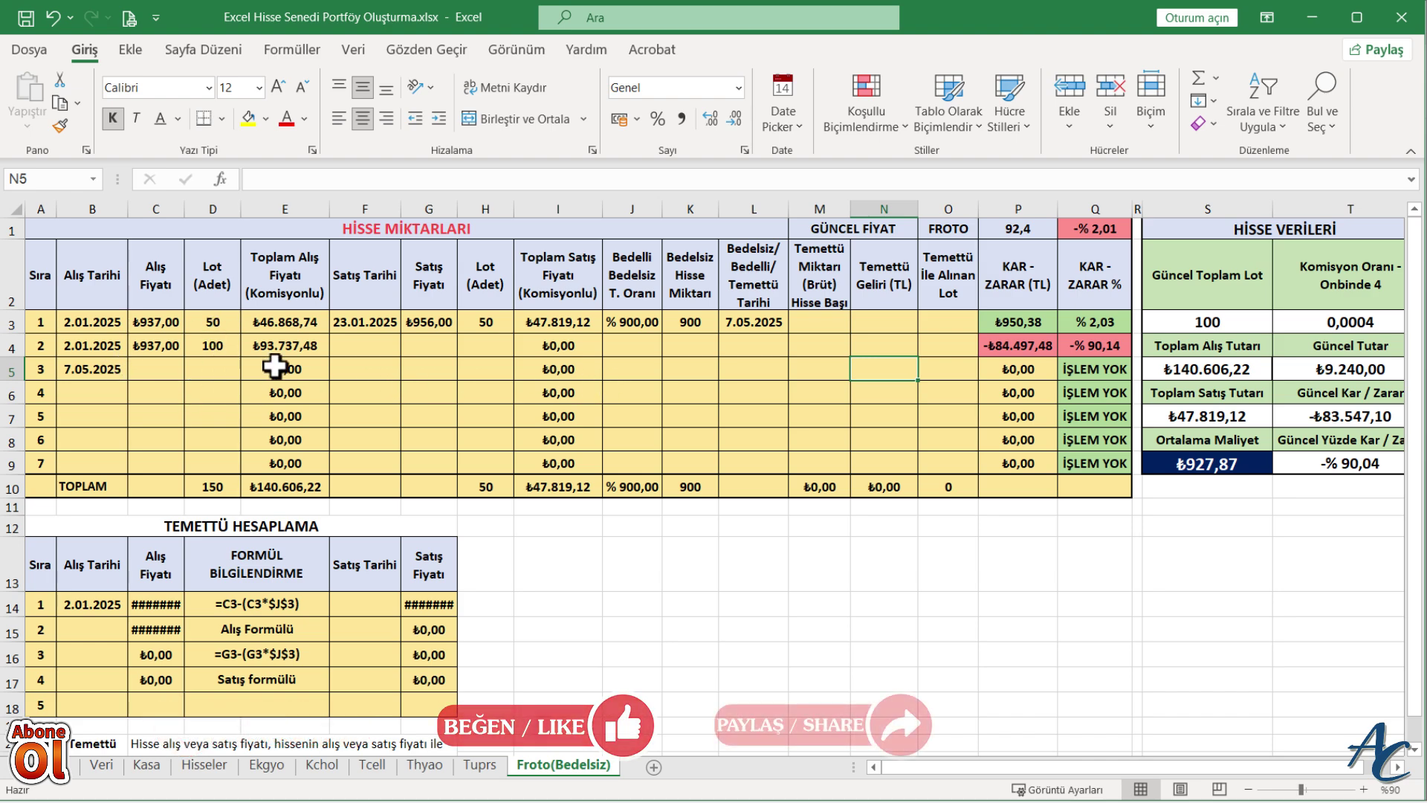
click(691, 321)
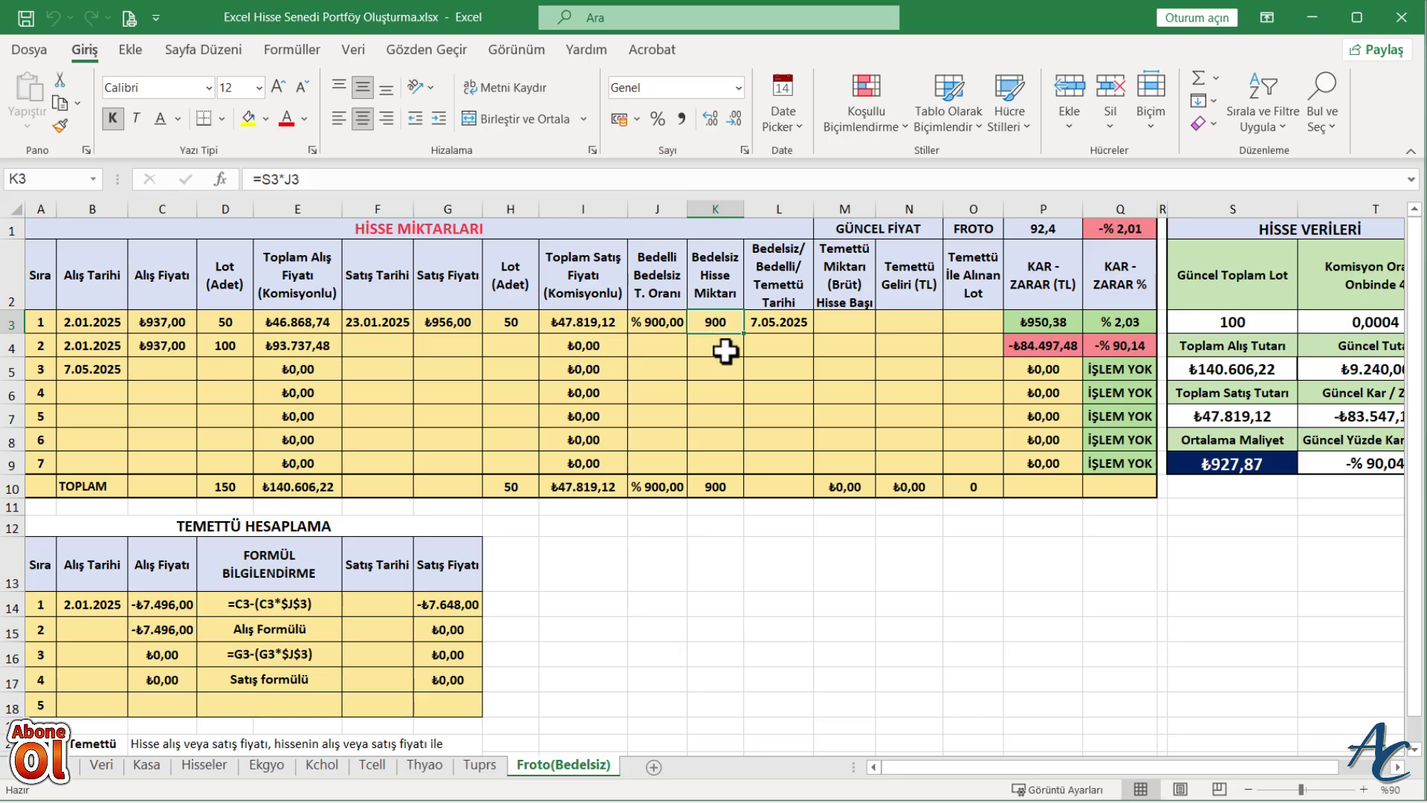
Overwrite K3 with a fixed 900 and enter 900 lots in D5
text(90)
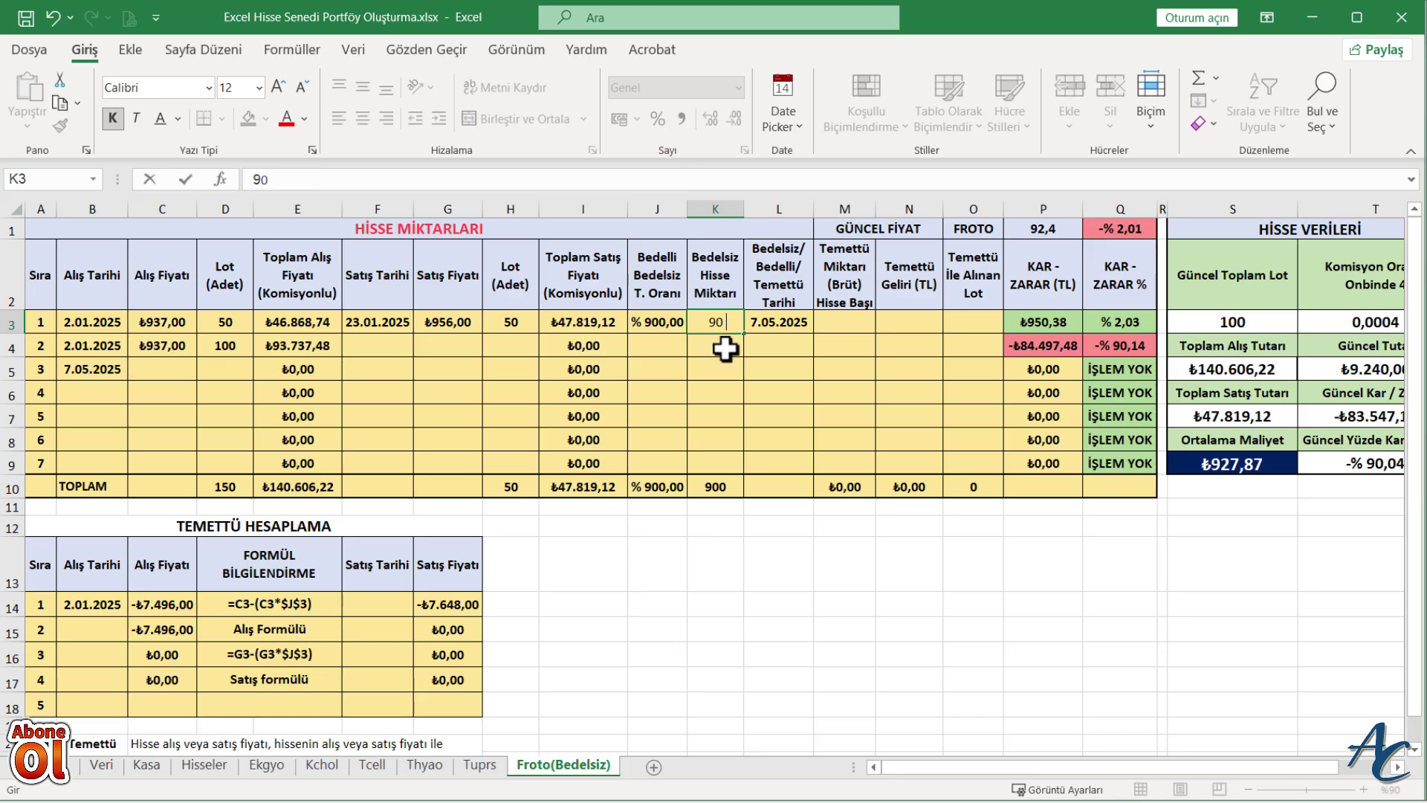
text(0)
key(Return)
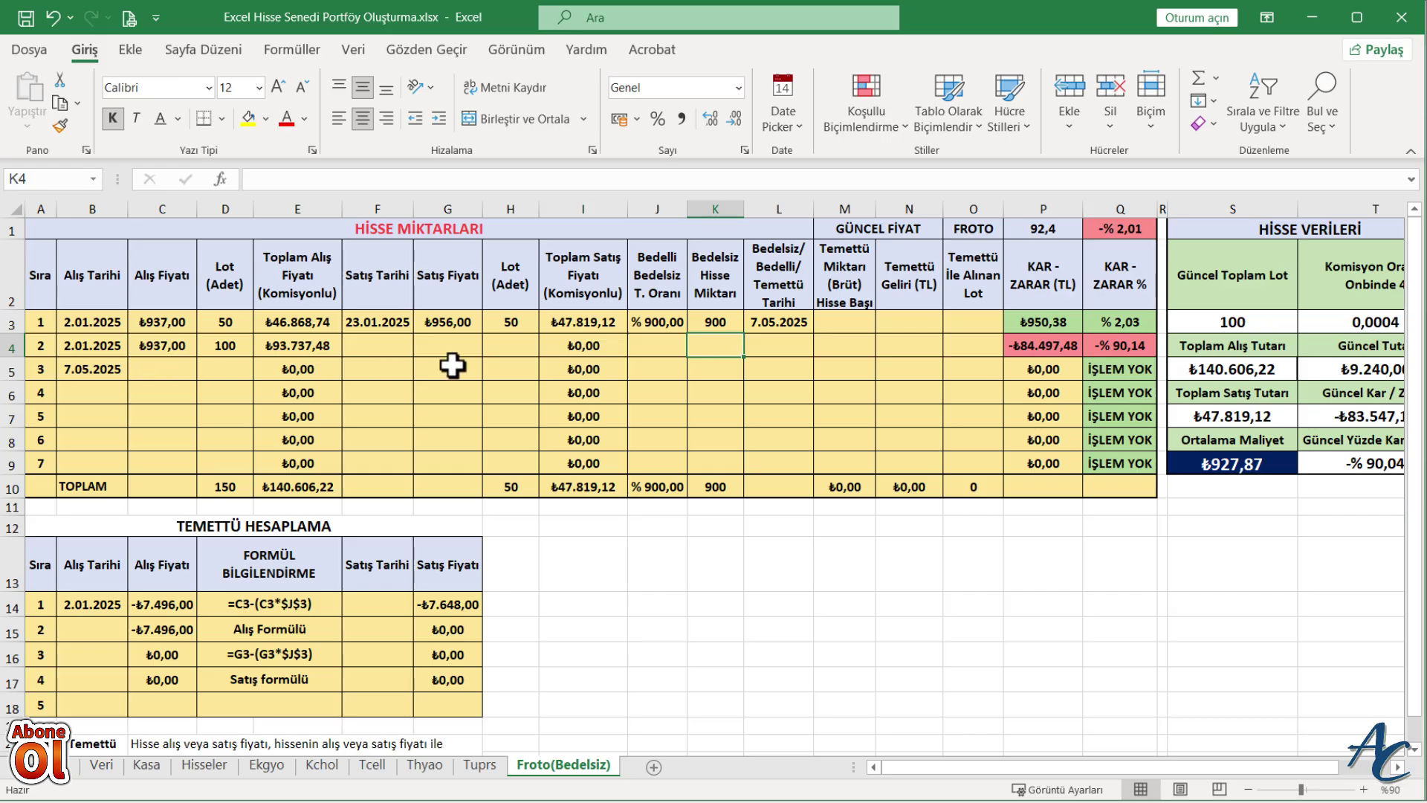
click(234, 365)
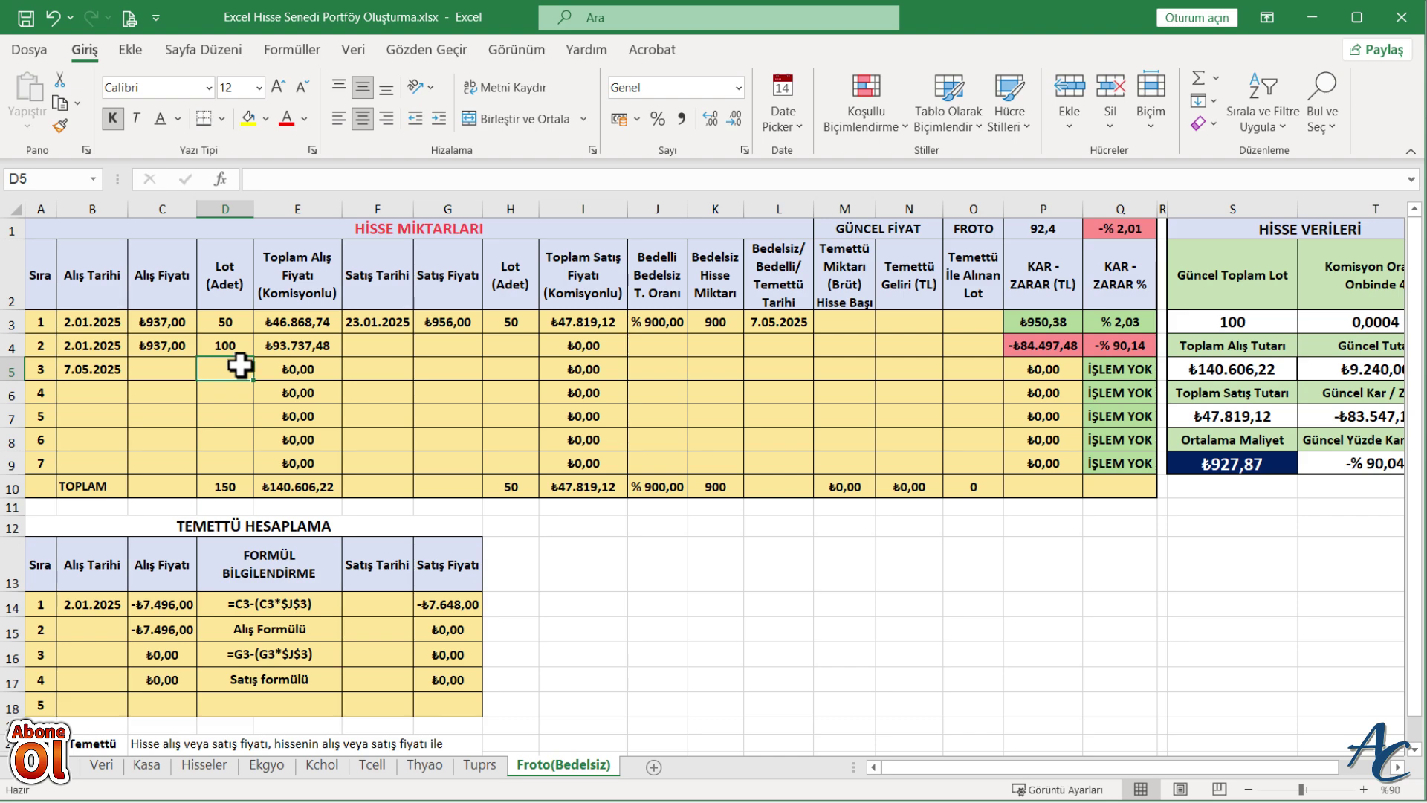
text(900)
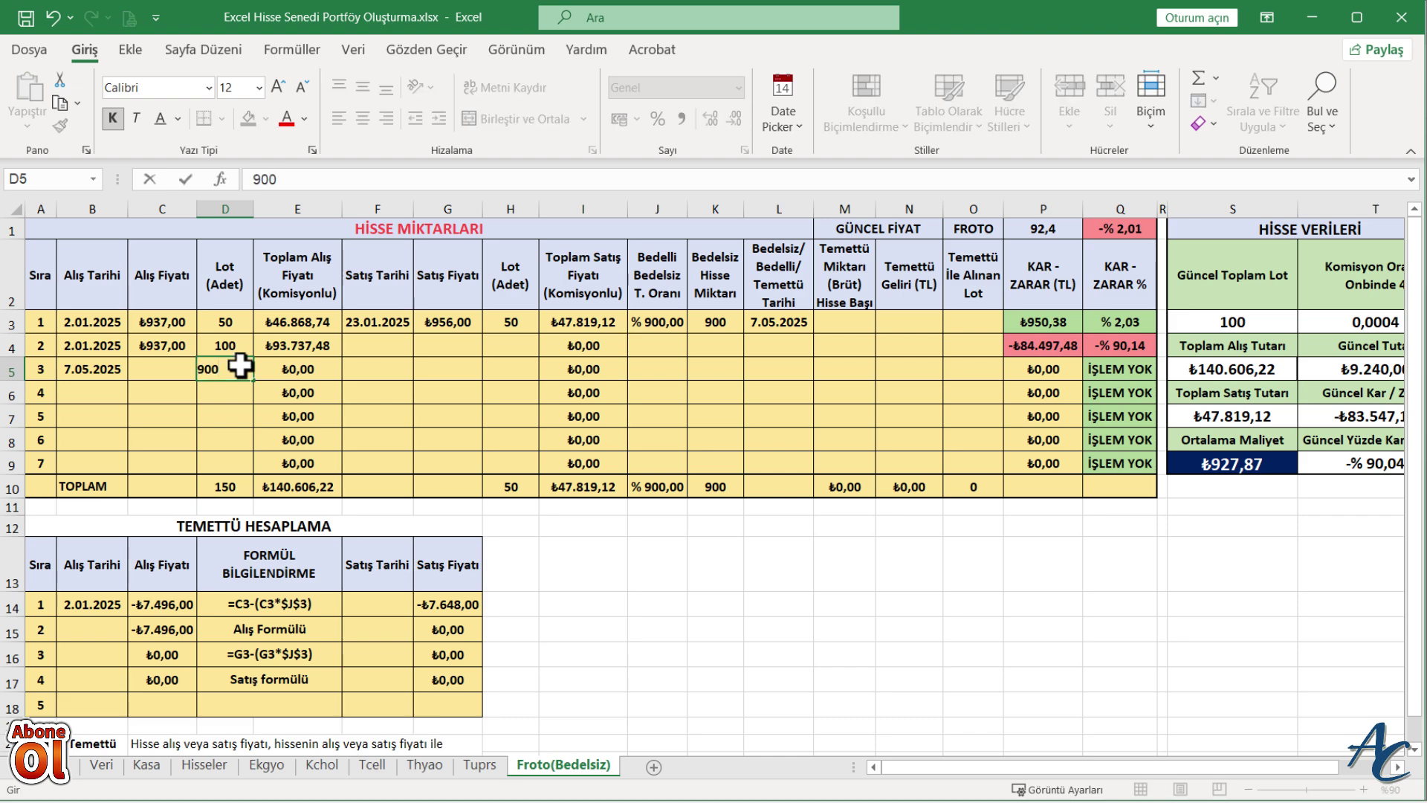
key(Return)
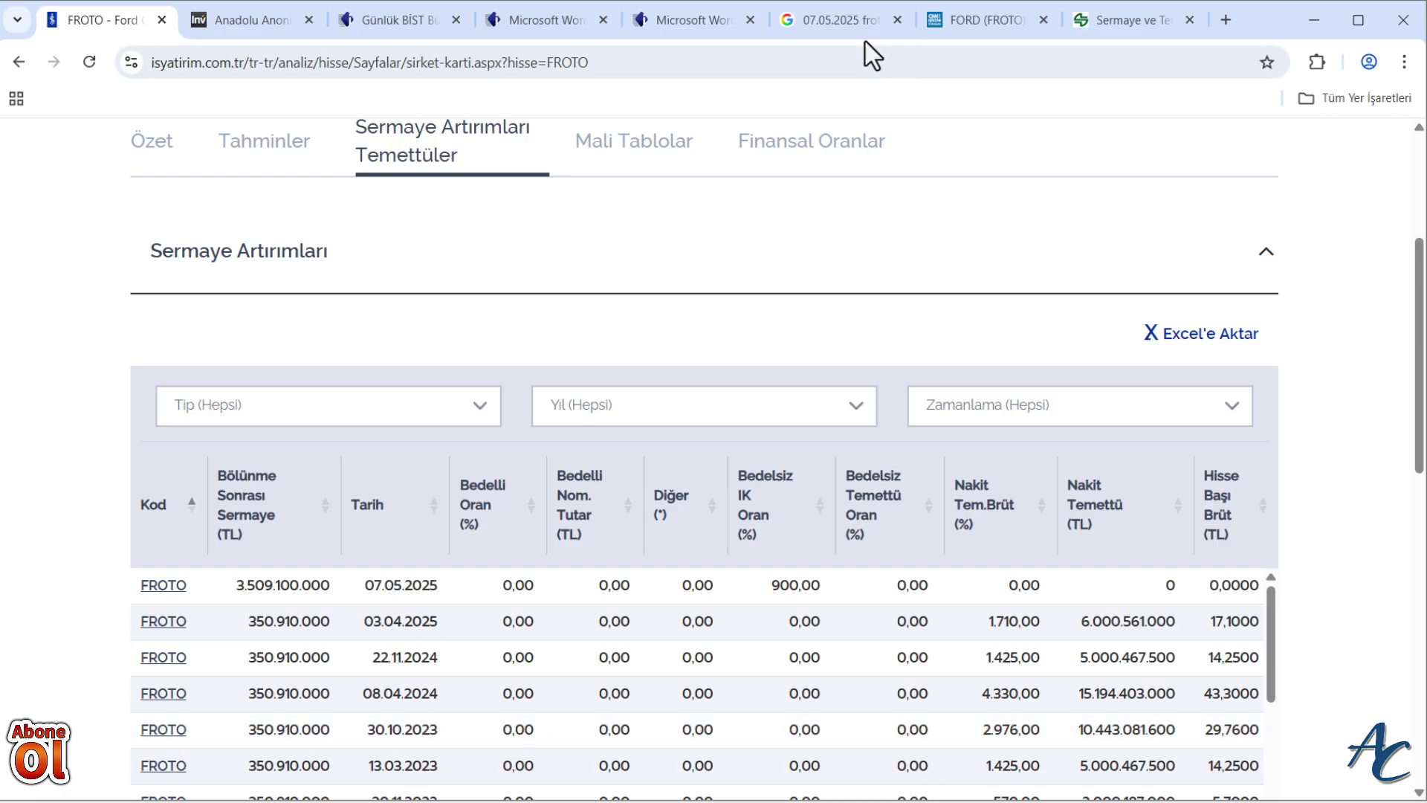
Review the '07.05.2025 froto açılış fiyatı' search results, then switch to the 07.05.2025 bulletin PDF
click(836, 27)
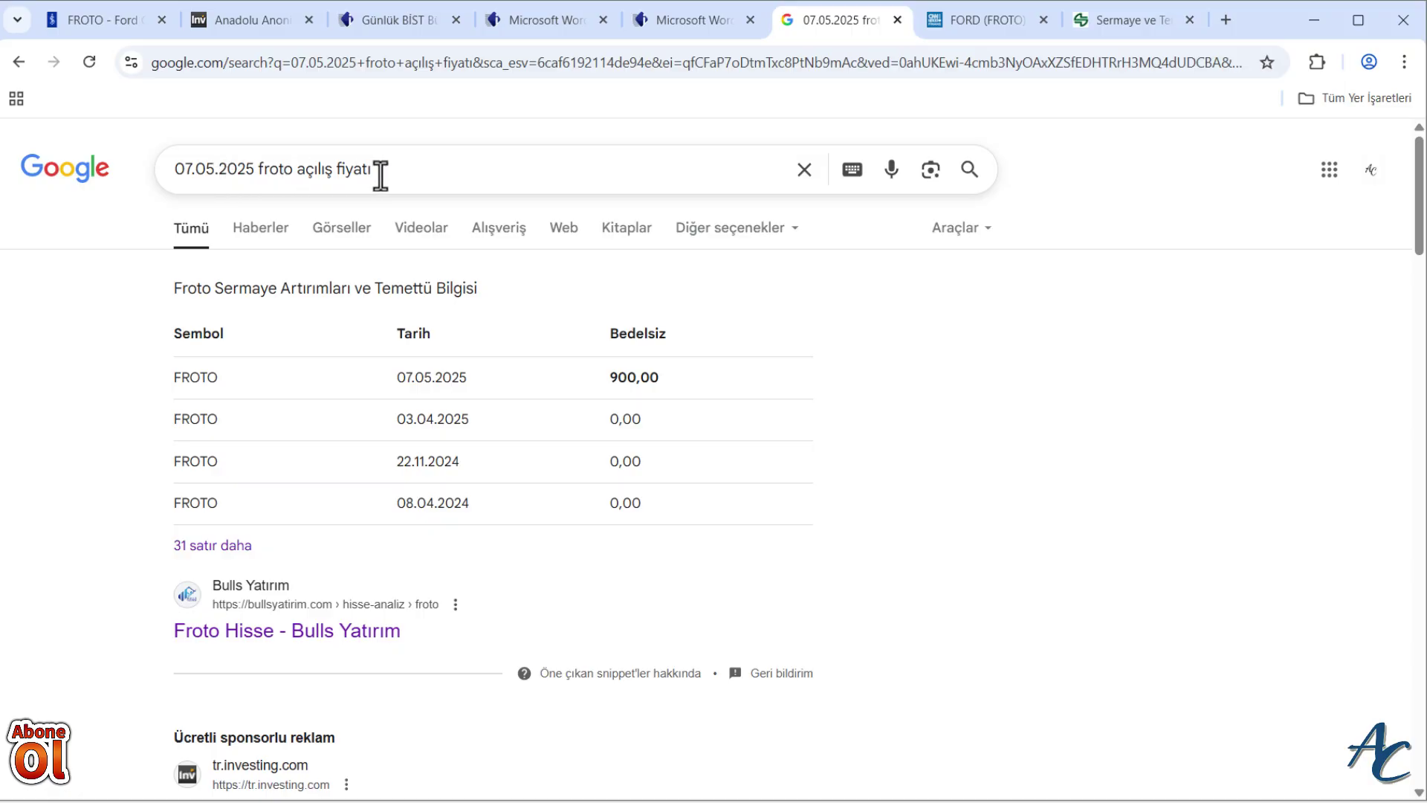
click(539, 28)
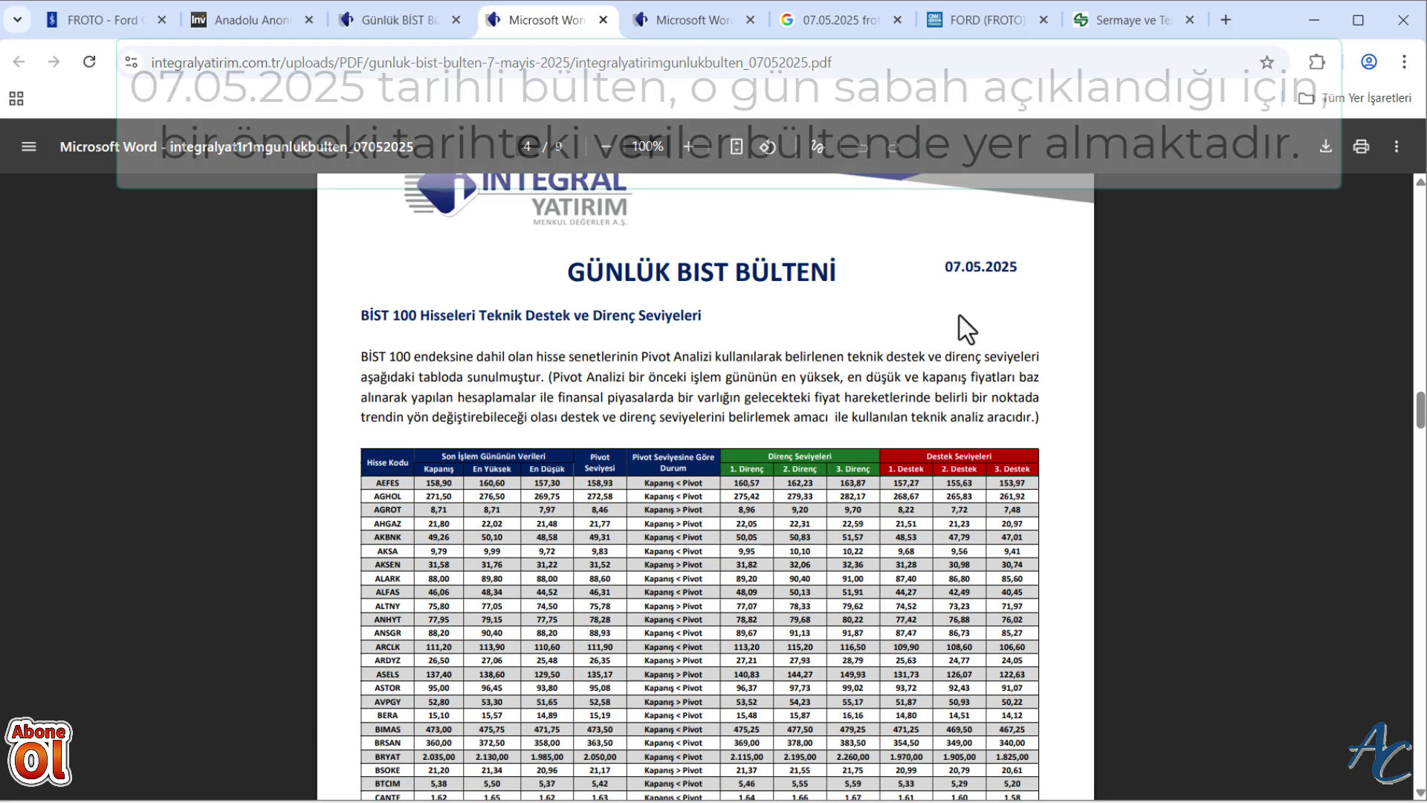
Scroll the bulletin to page 4, where FROTO's row shows the 877,50 close
scroll(963, 331, down, 5)
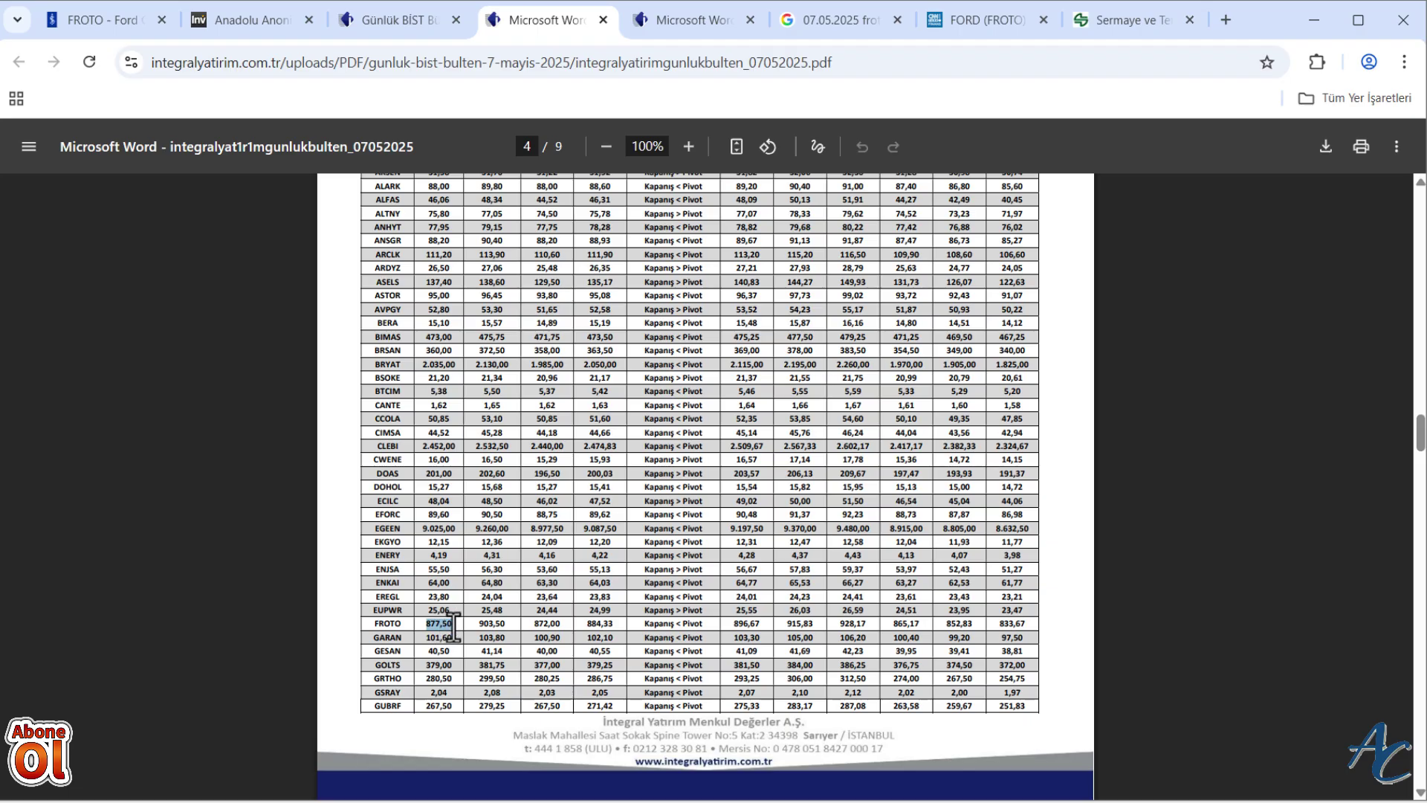
Return to the '07.05.2025 froto açılış fiyatı' results and find the 87.75 TL adjusted-price snippets
click(836, 29)
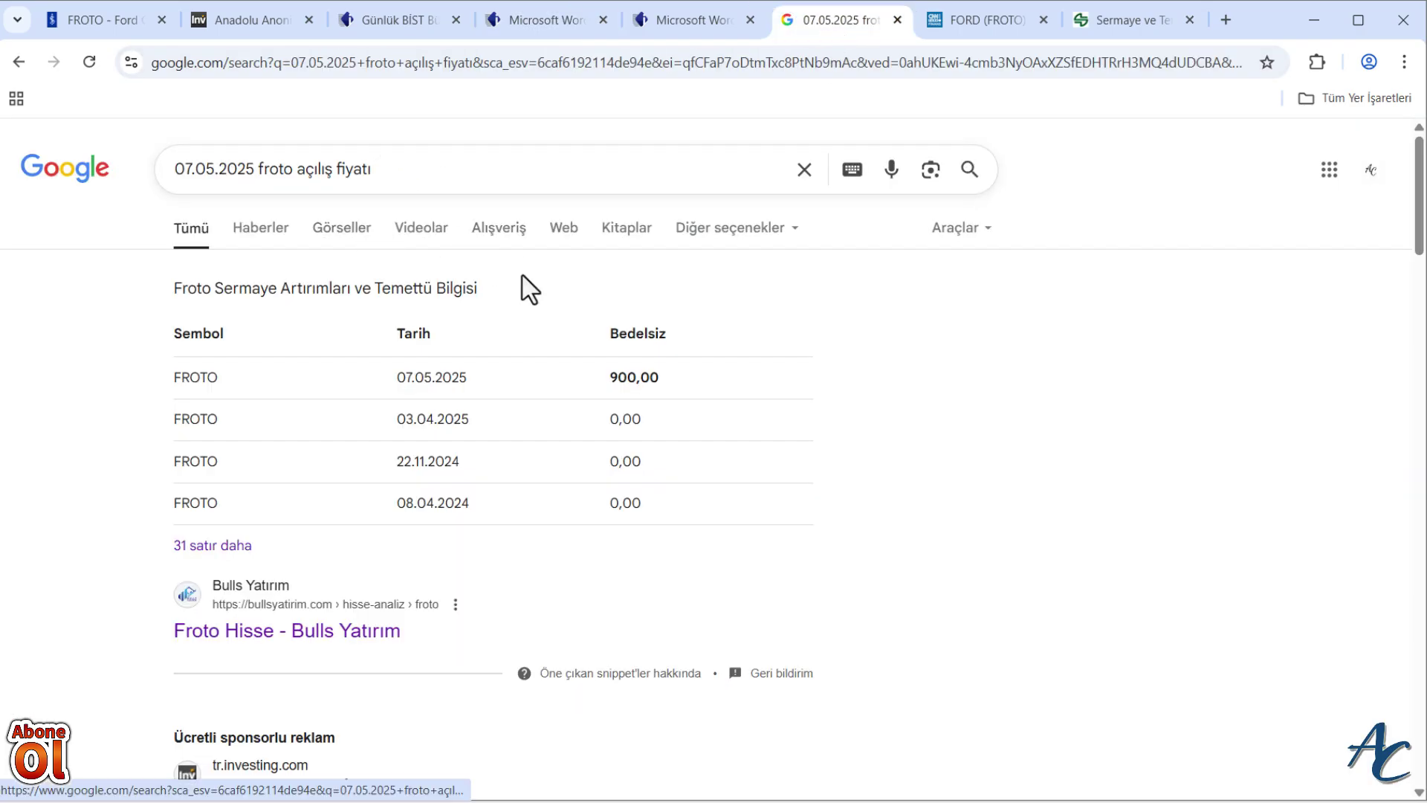
scroll(525, 287, down, 4)
scroll(523, 282, down, 3)
scroll(523, 282, down, 1)
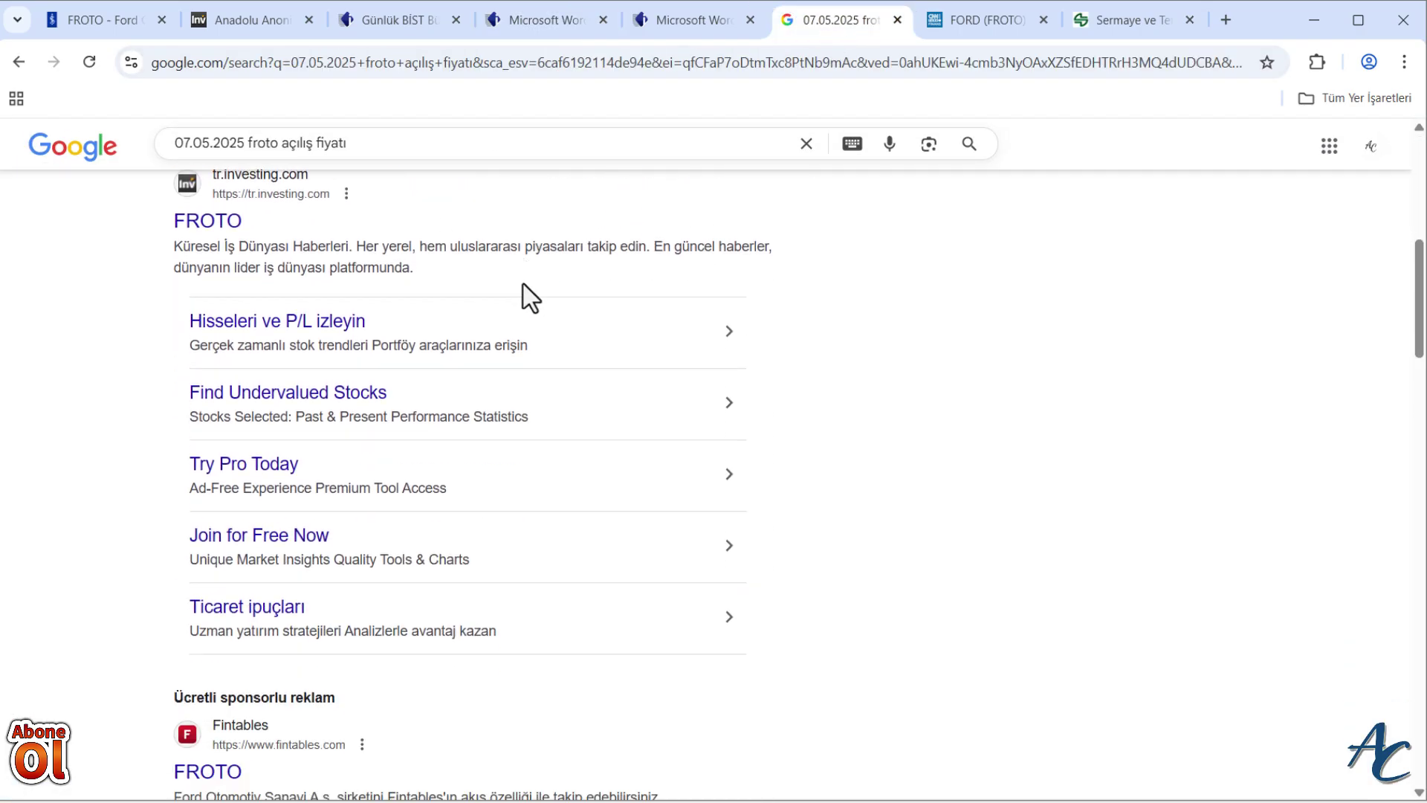
scroll(523, 284, down, 3)
scroll(523, 286, down, 2)
scroll(525, 301, down, 1)
scroll(526, 303, down, 2)
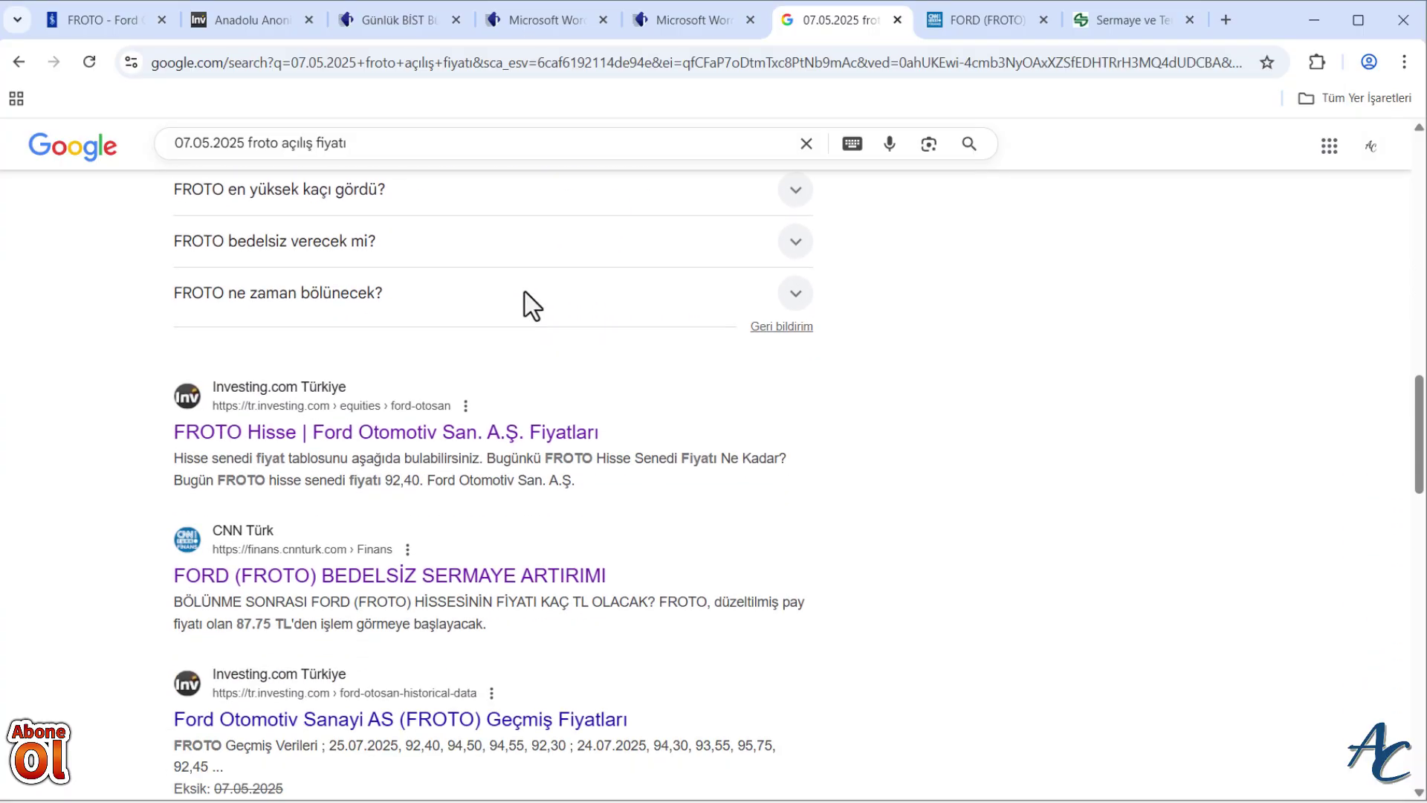
scroll(526, 305, down, 1)
scroll(528, 308, down, 1)
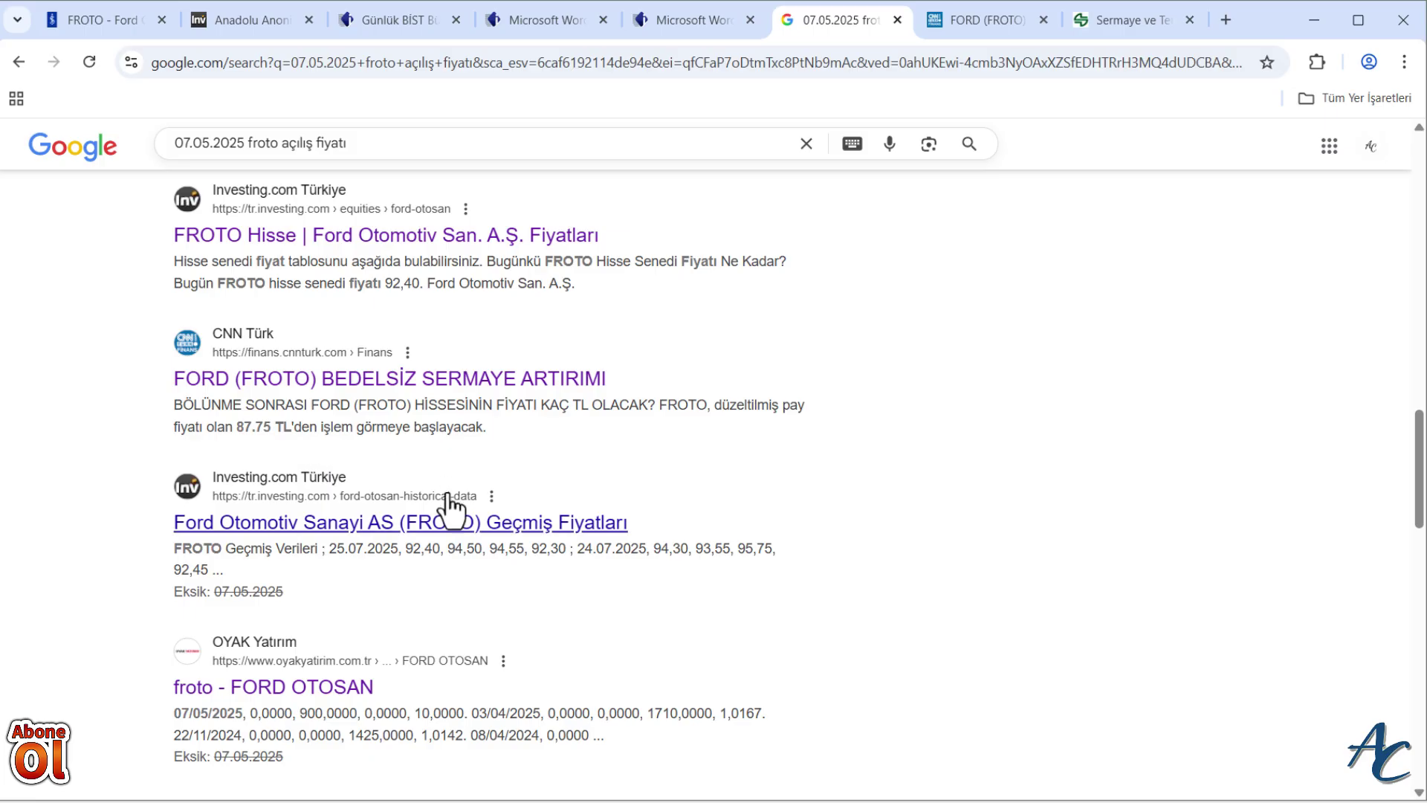
scroll(454, 483, down, 1)
scroll(454, 506, down, 1)
scroll(456, 517, down, 1)
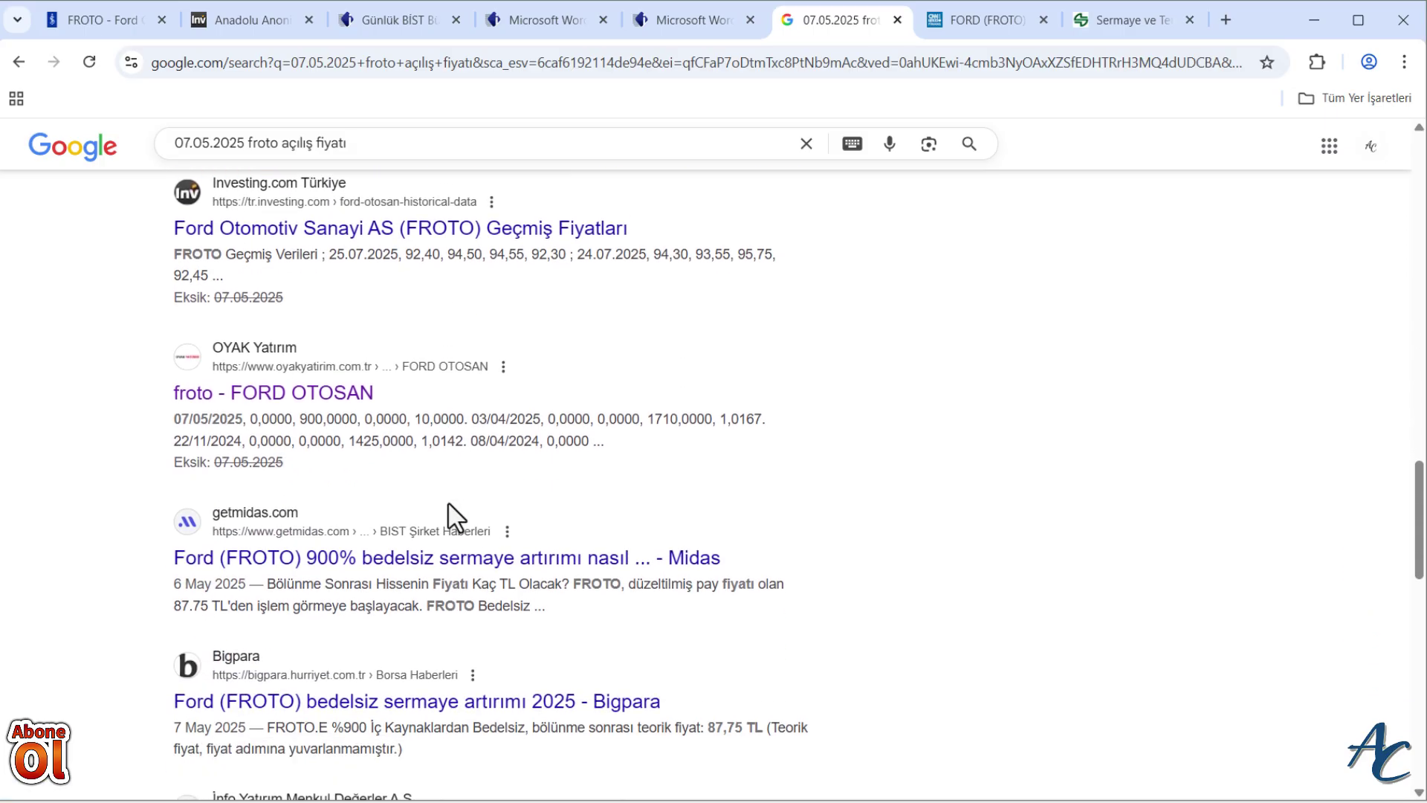
scroll(446, 513, down, 1)
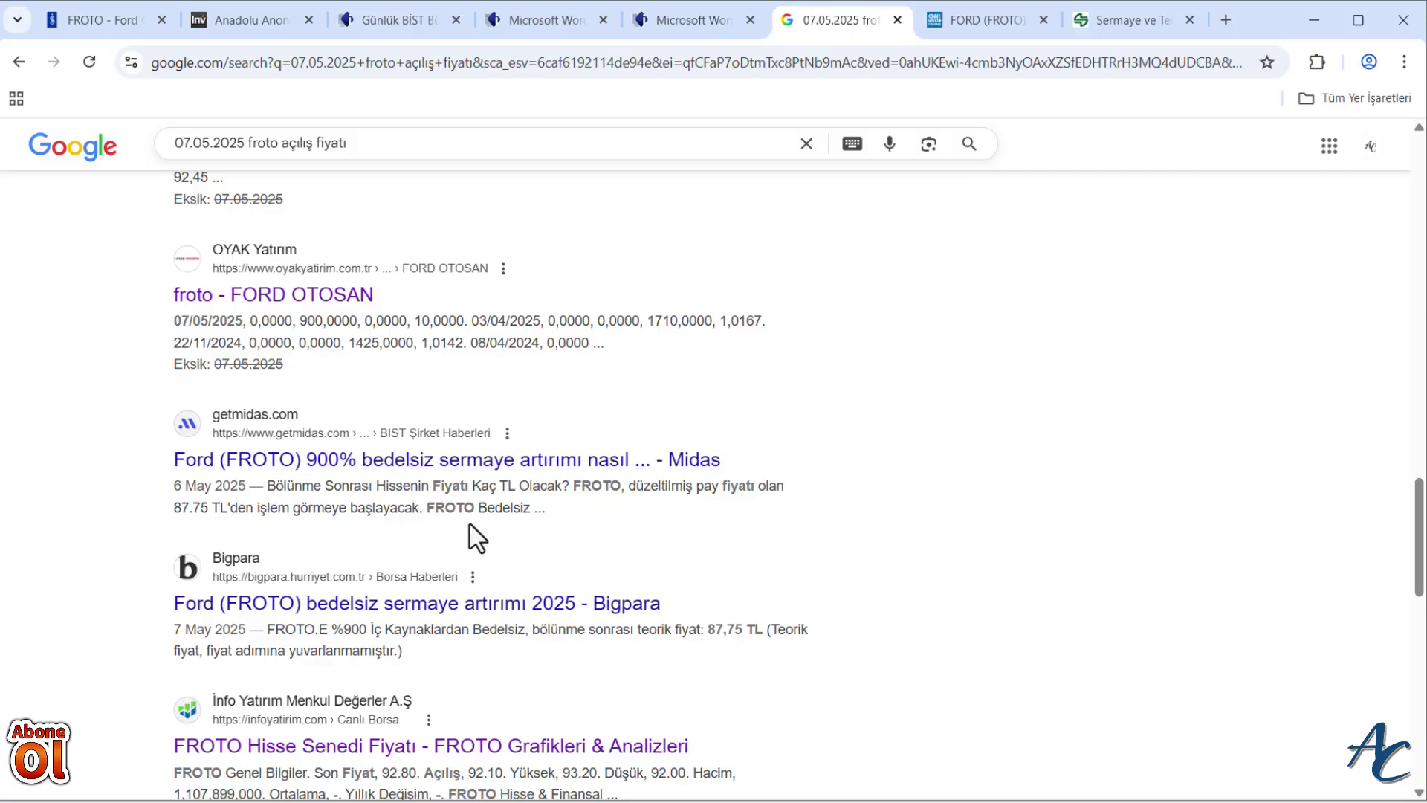
scroll(469, 524, up, 1)
scroll(472, 533, up, 4)
scroll(521, 416, up, 1)
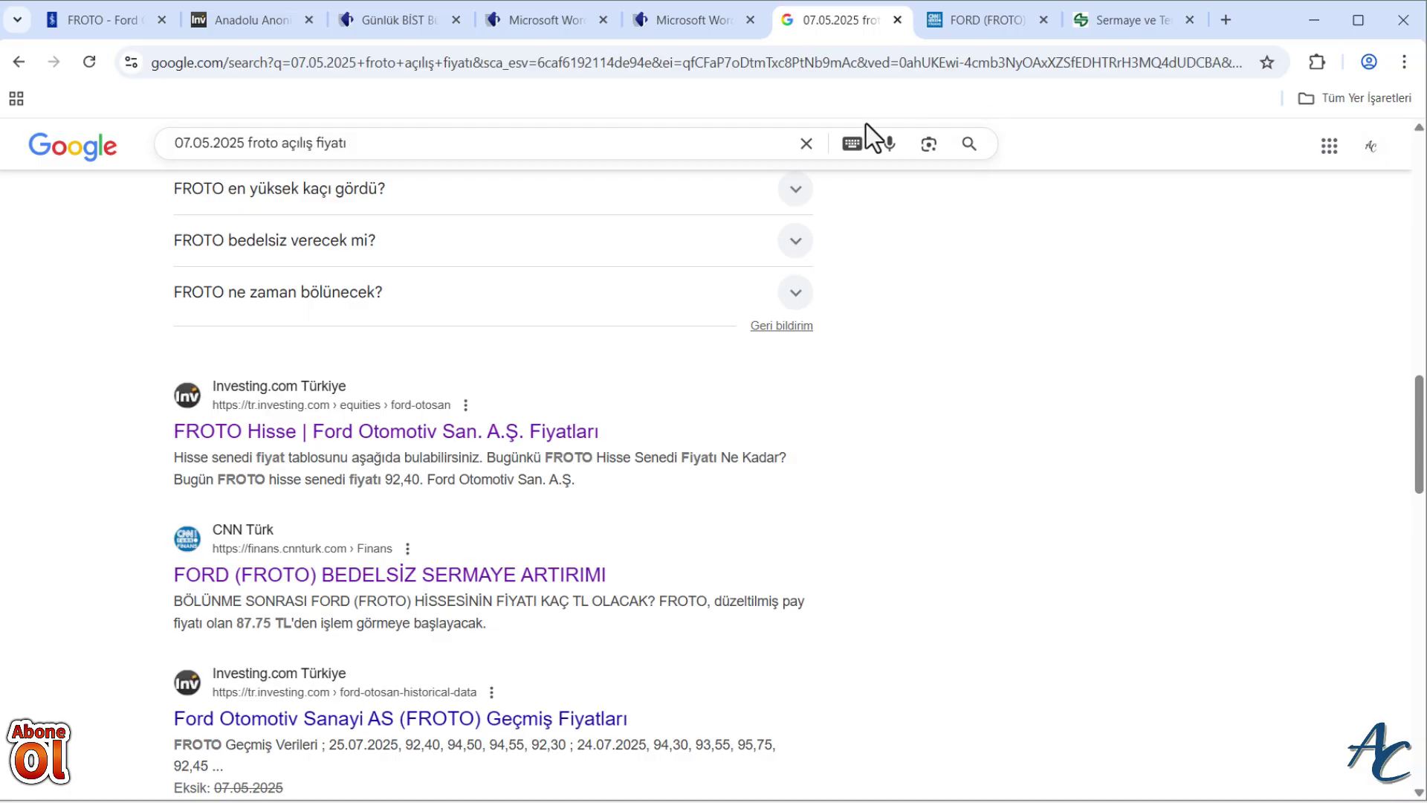
Back in Excel, enter 87,75 as the 7.05.2025 buy price in C5
key(alt+Tab)
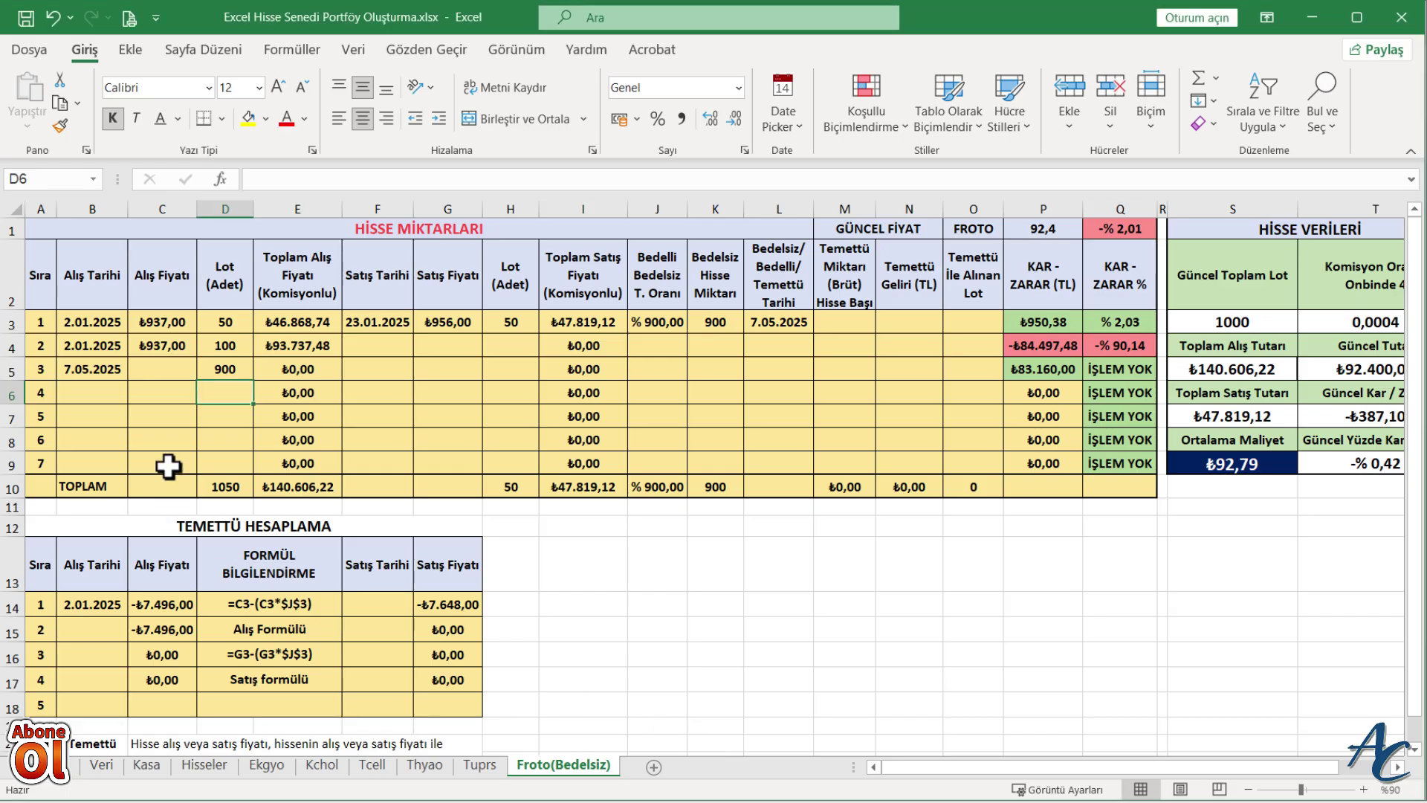
click(169, 365)
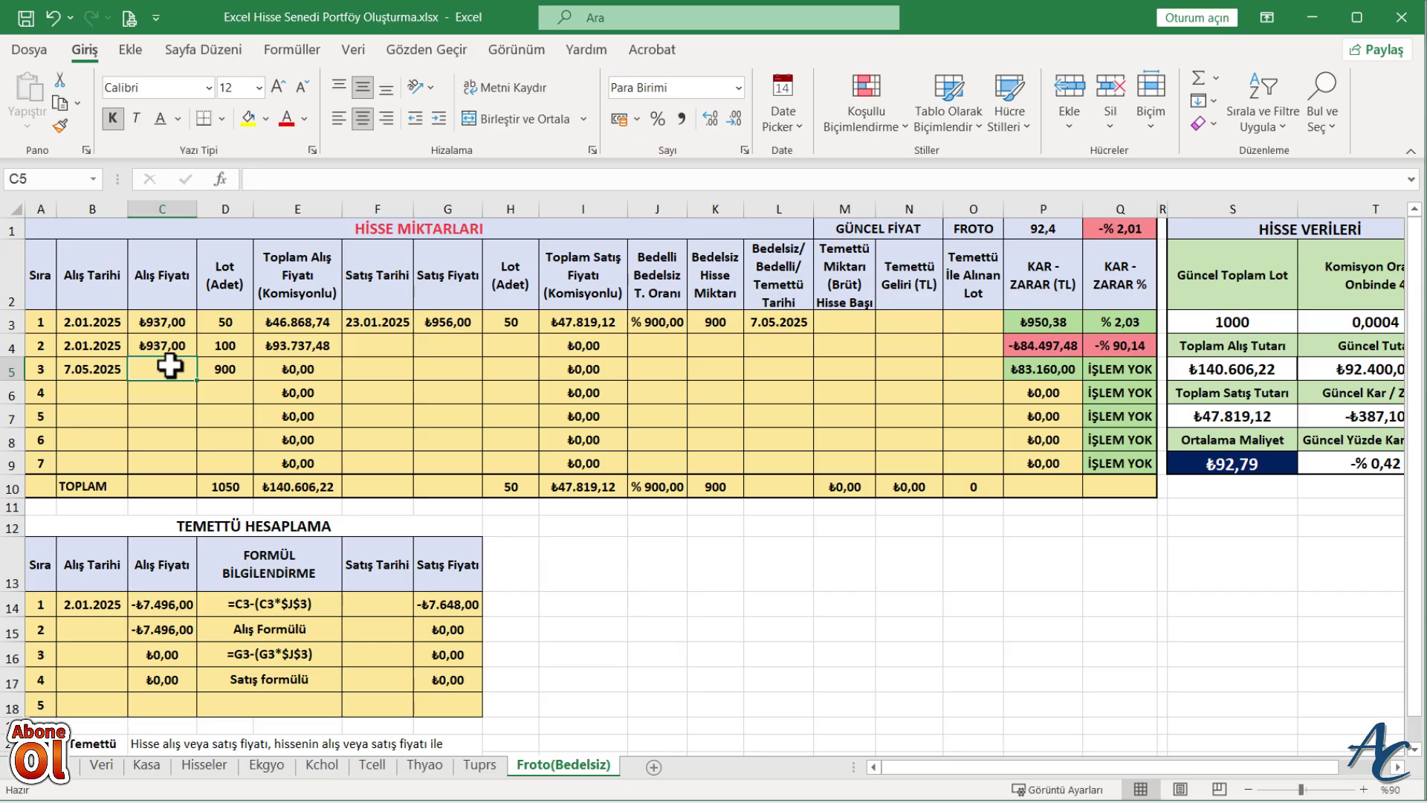
text(87,75)
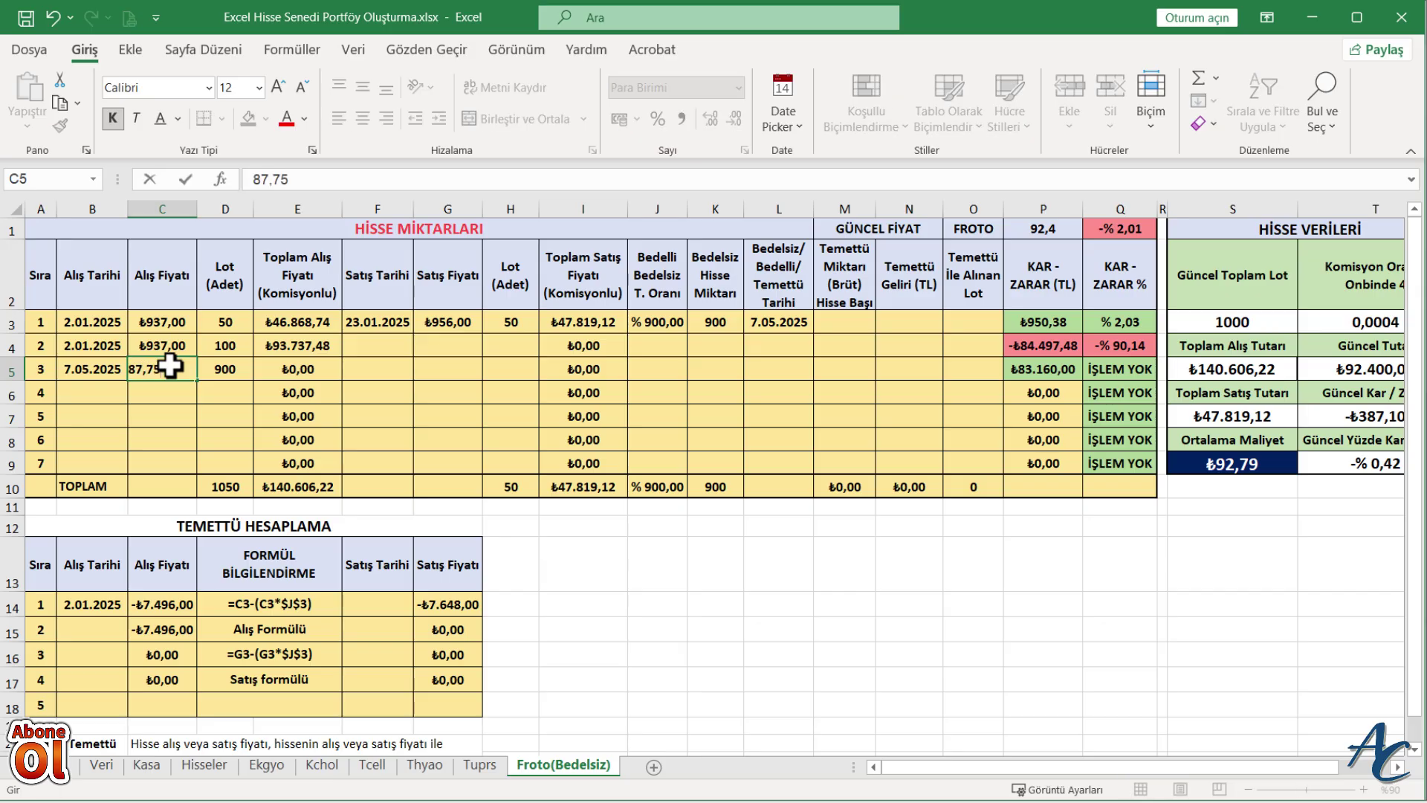
key(Return)
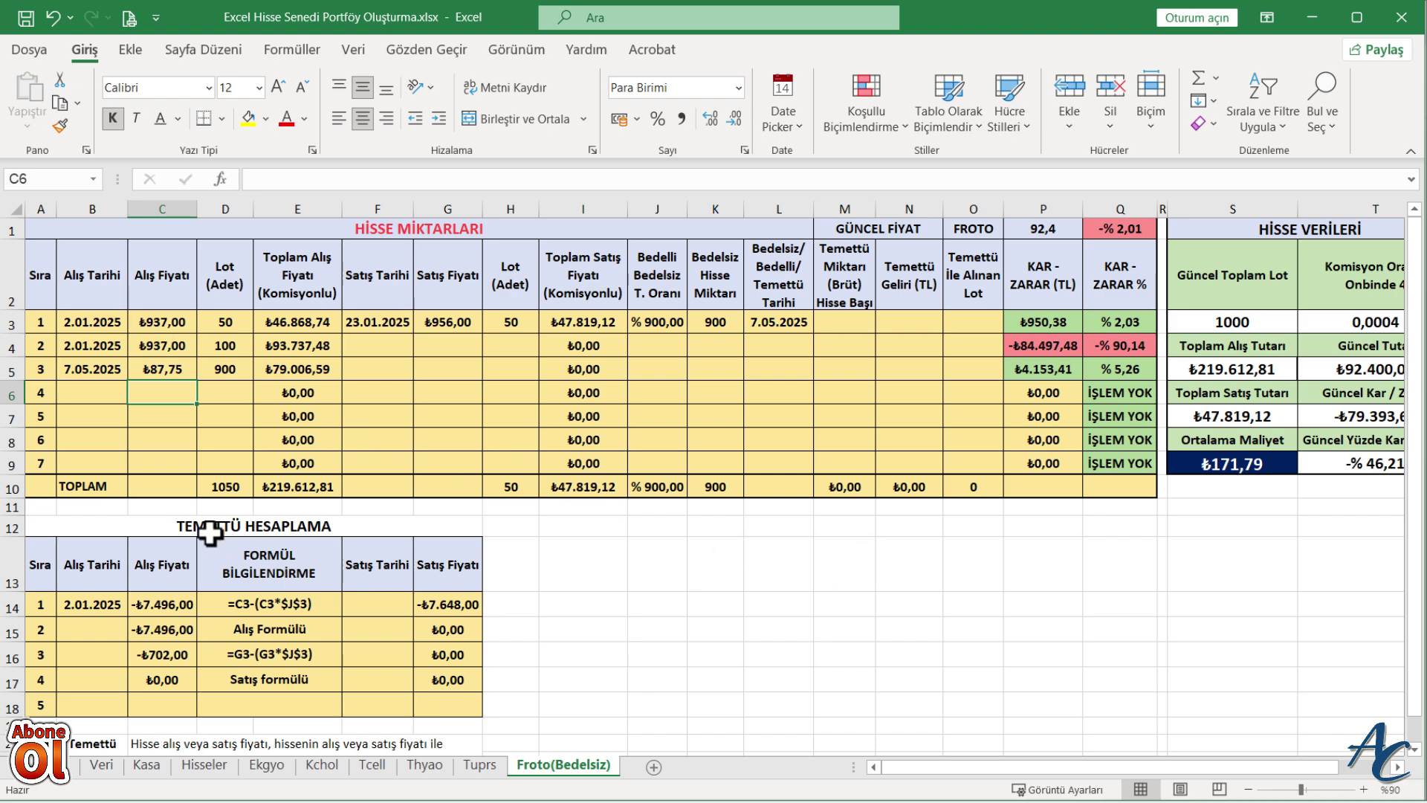
Copy the TEMETTÜ HESAPLAMA table in A12:G18
drag(40, 529, 328, 702)
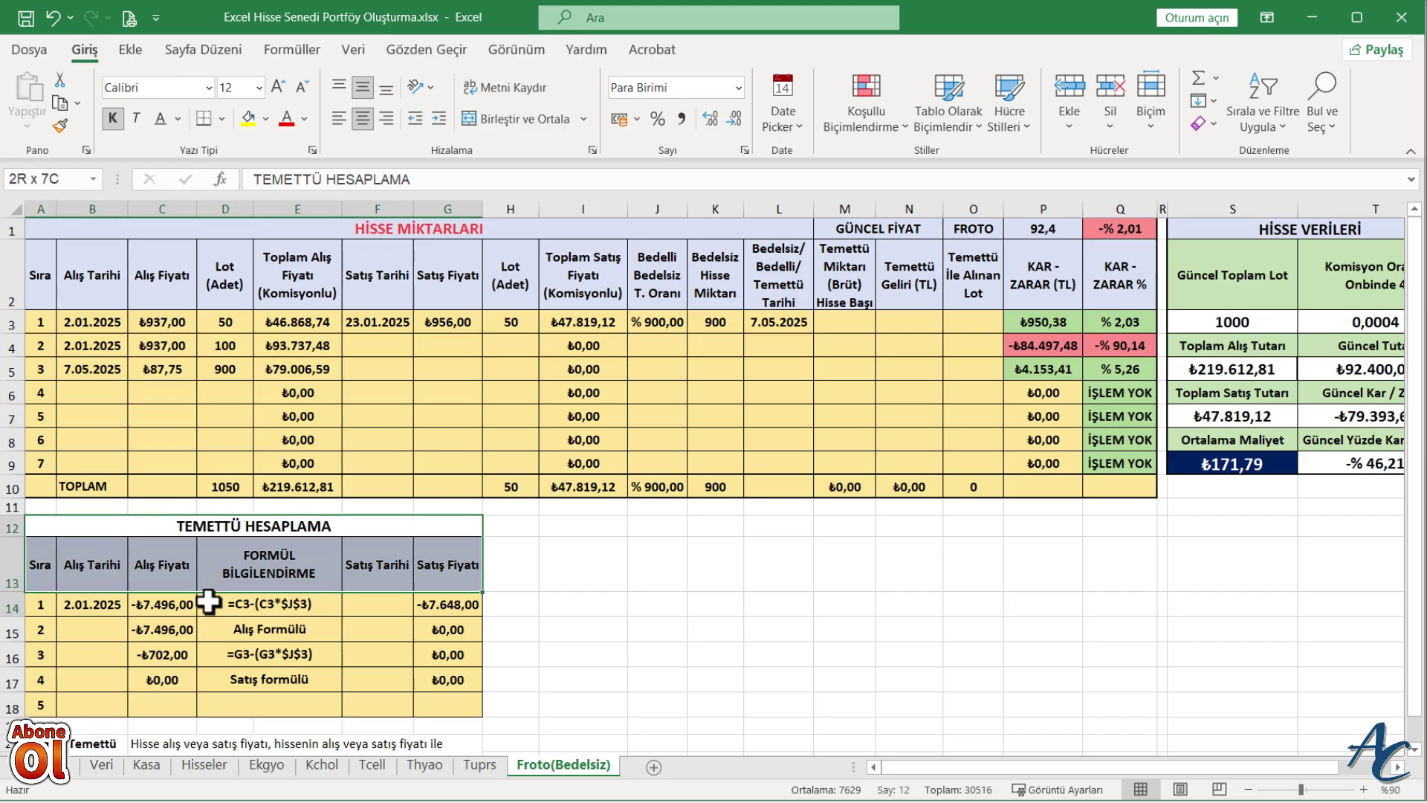
right_click(328, 702)
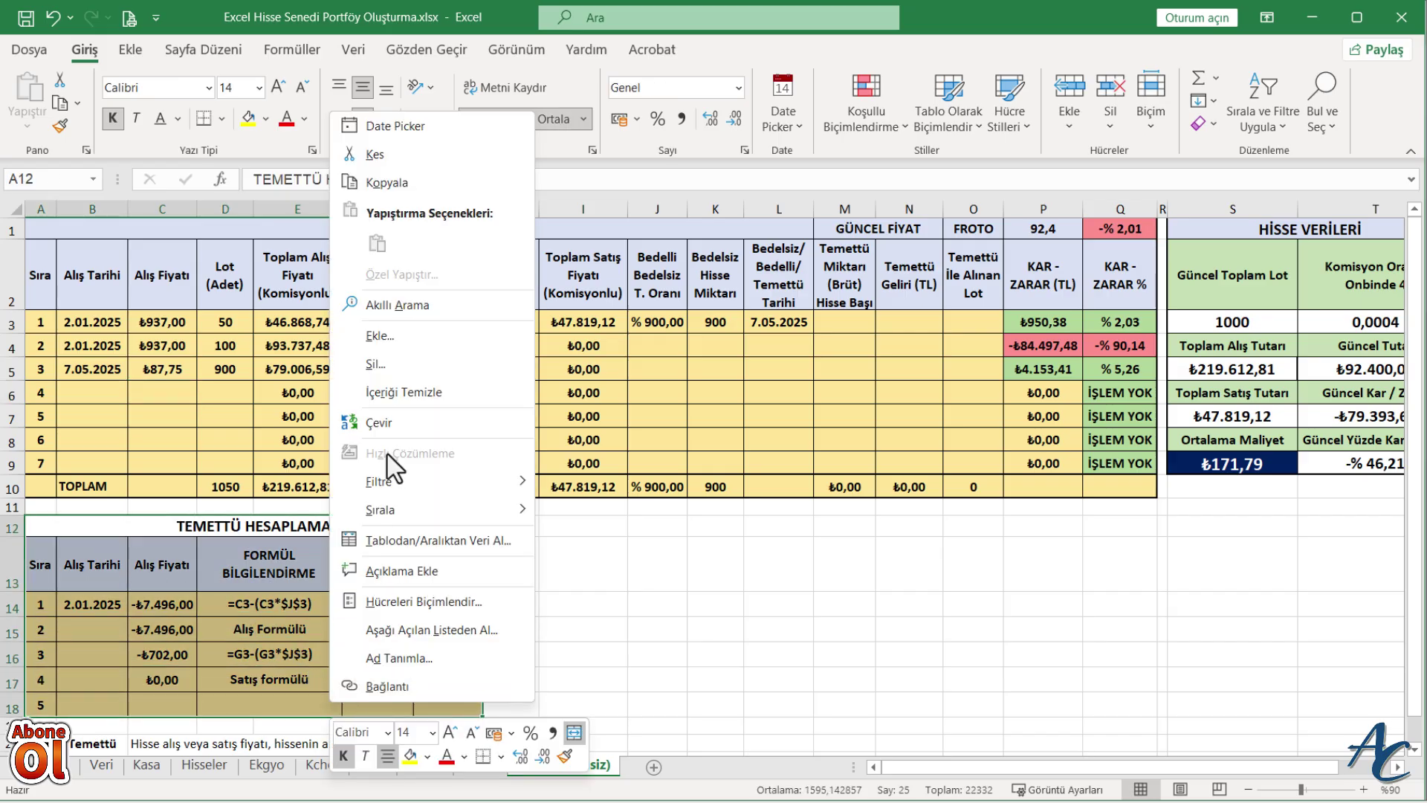
click(407, 187)
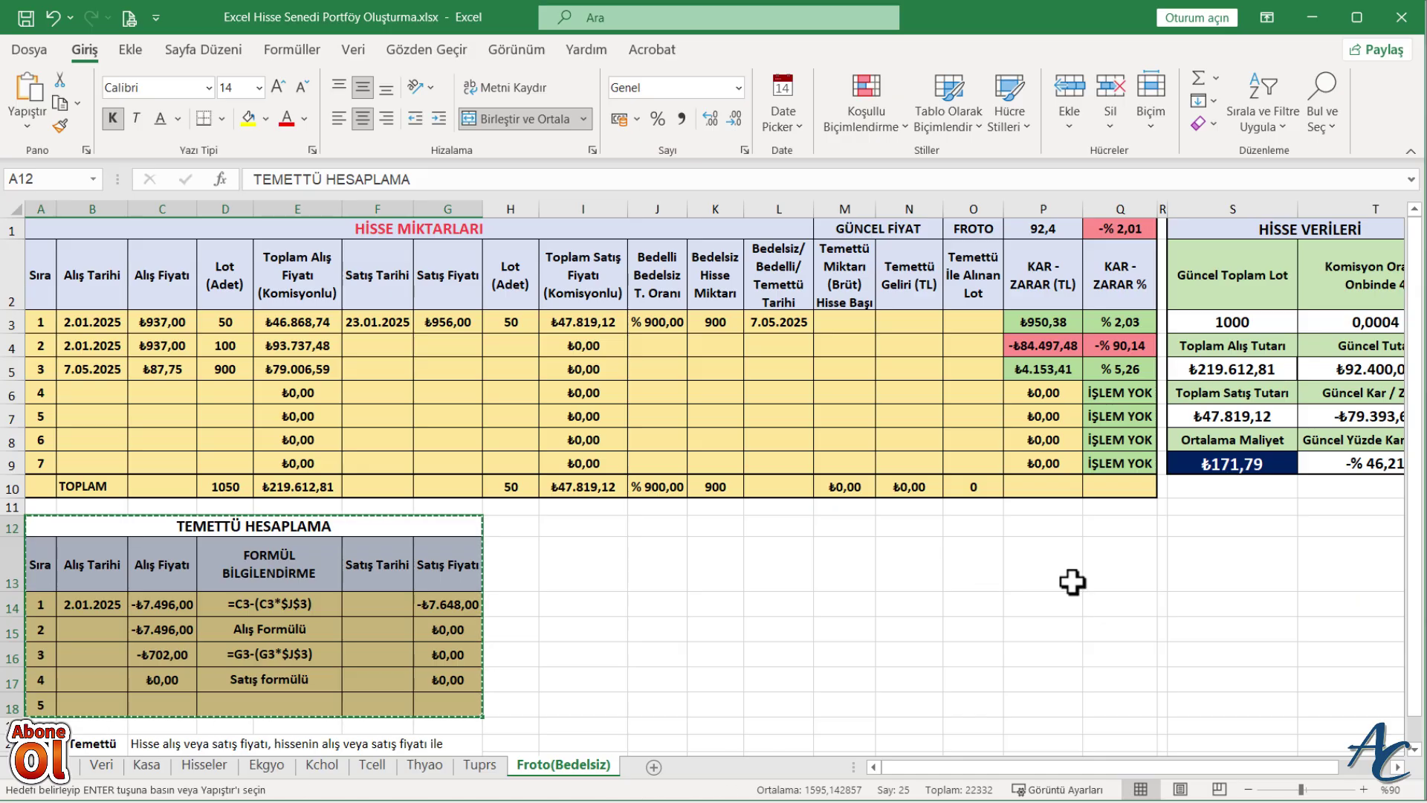
Undo the misplaced paste and paste the TEMETTÜ HESAPLAMA copy starting at K12
click(765, 575)
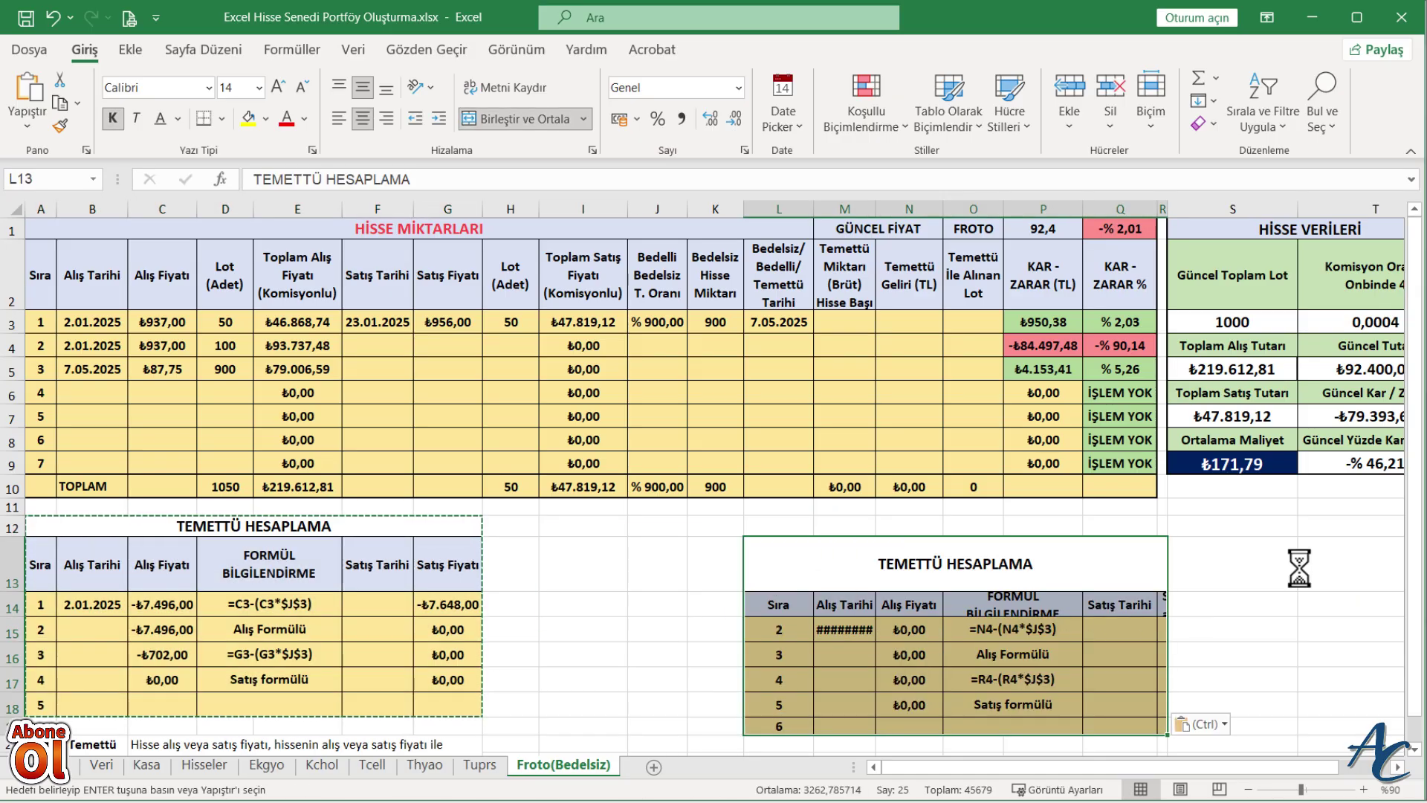
scroll(1300, 570, down, 1)
scroll(1301, 569, down, 1)
scroll(1300, 570, up, 1)
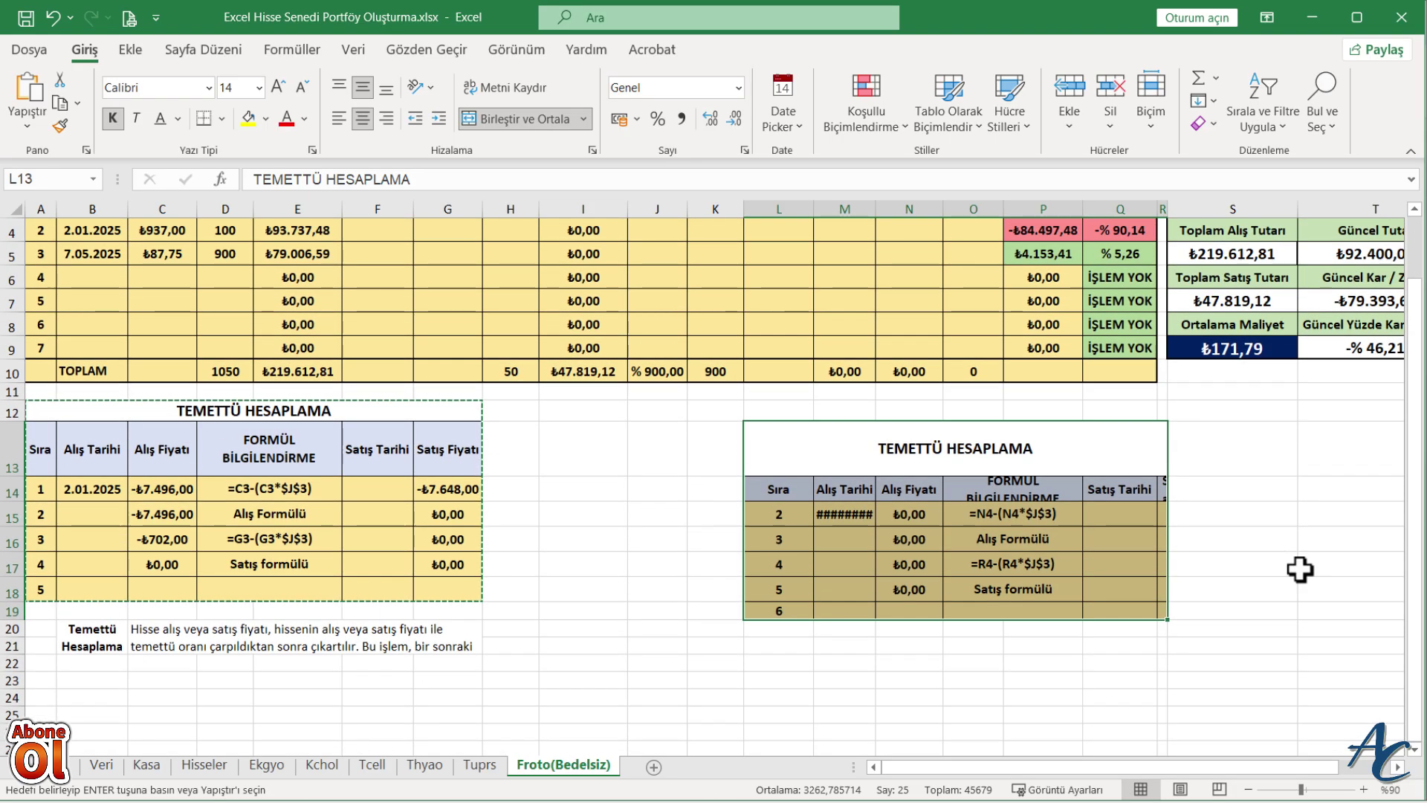
scroll(1300, 569, up, 1)
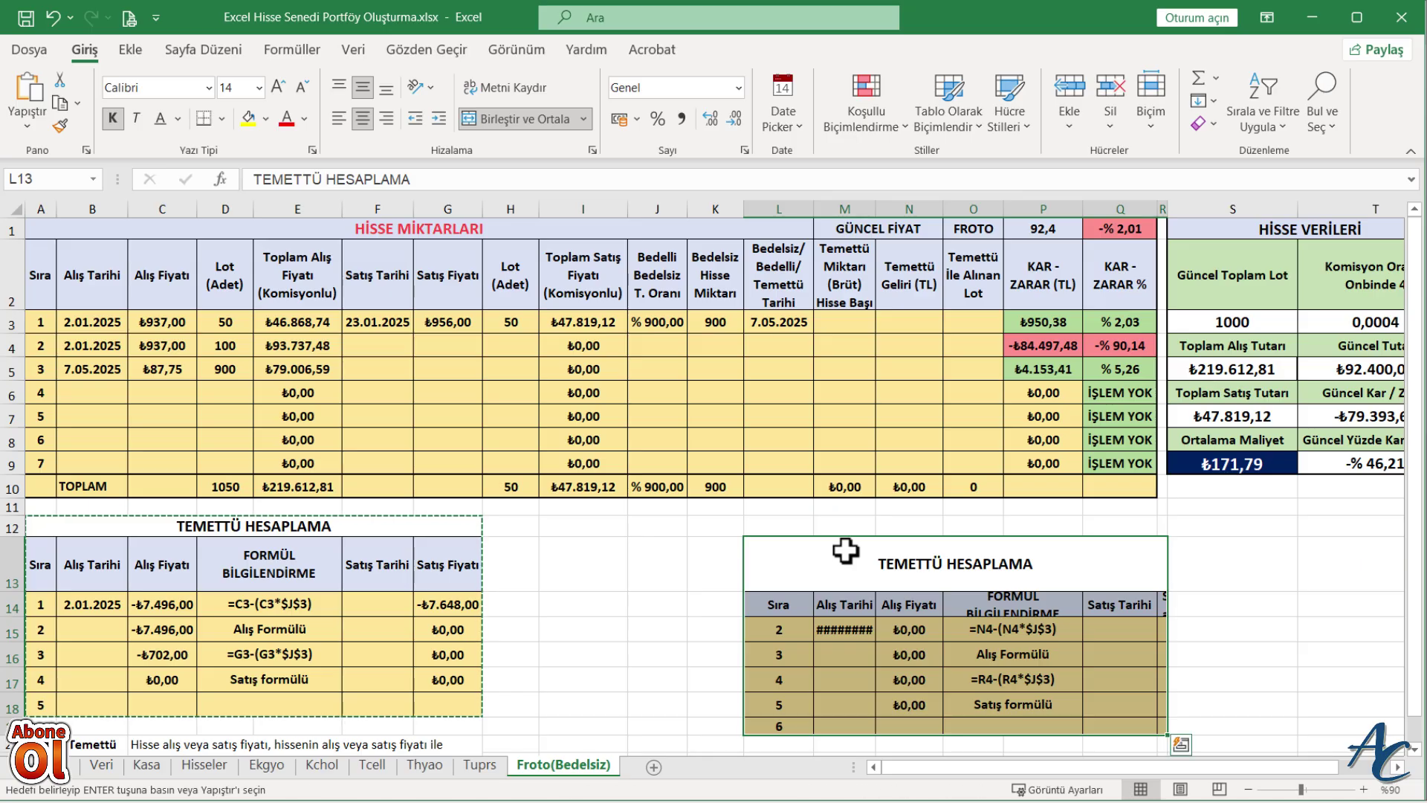
key(ctrl+z)
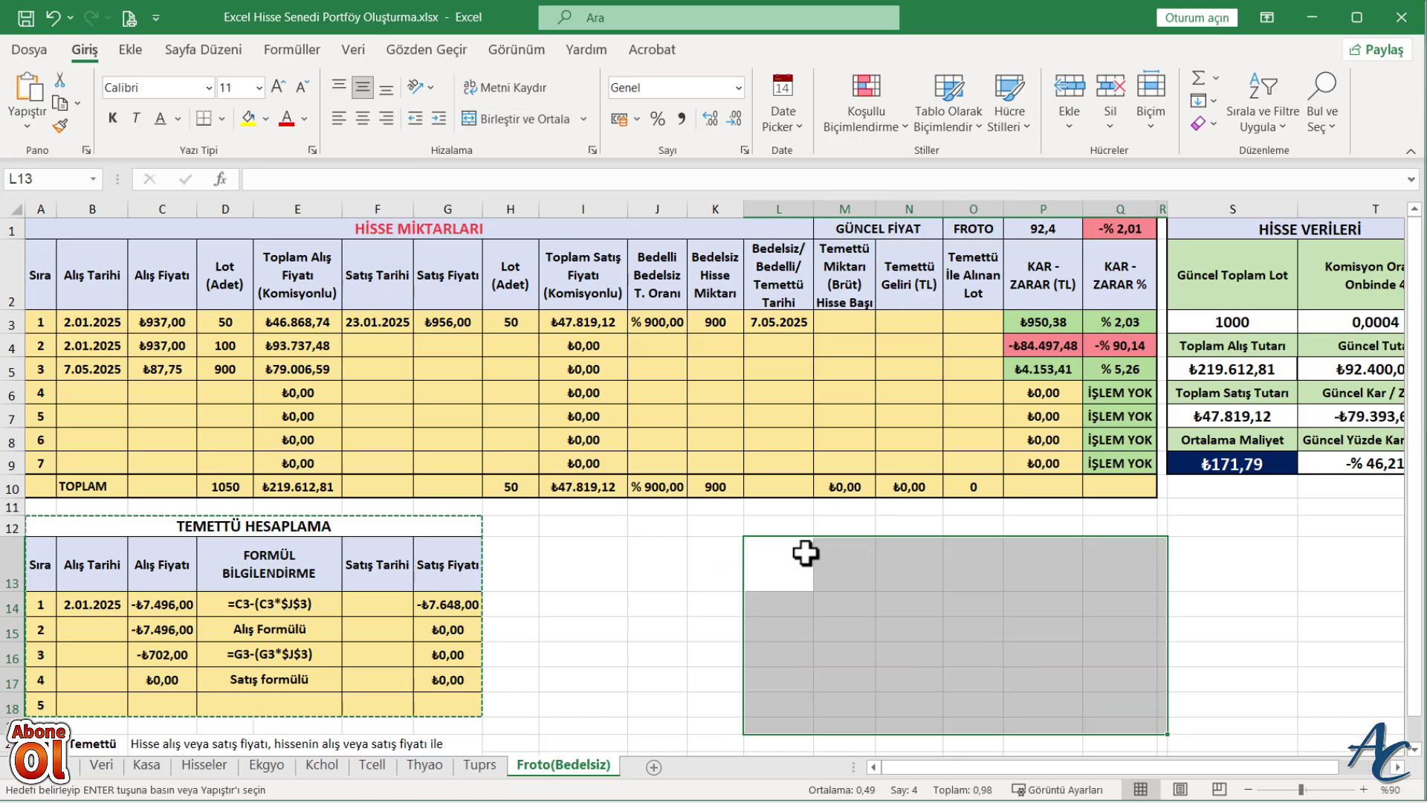
click(710, 524)
key(ctrl+v)
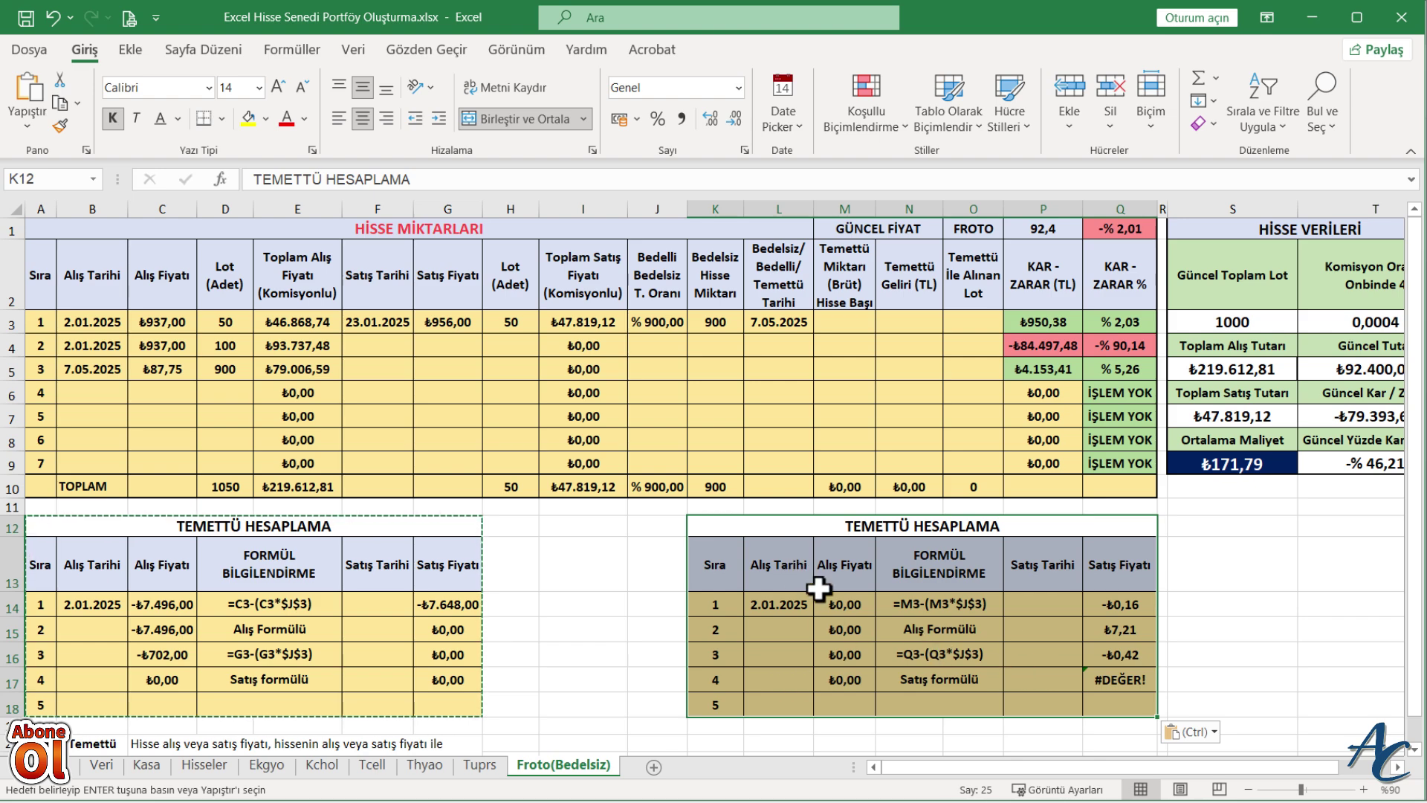
Change the K12 copy's title from TEMETTÜ HESAPLAMA to BEDELSİZ HESAPLAMA
click(915, 524)
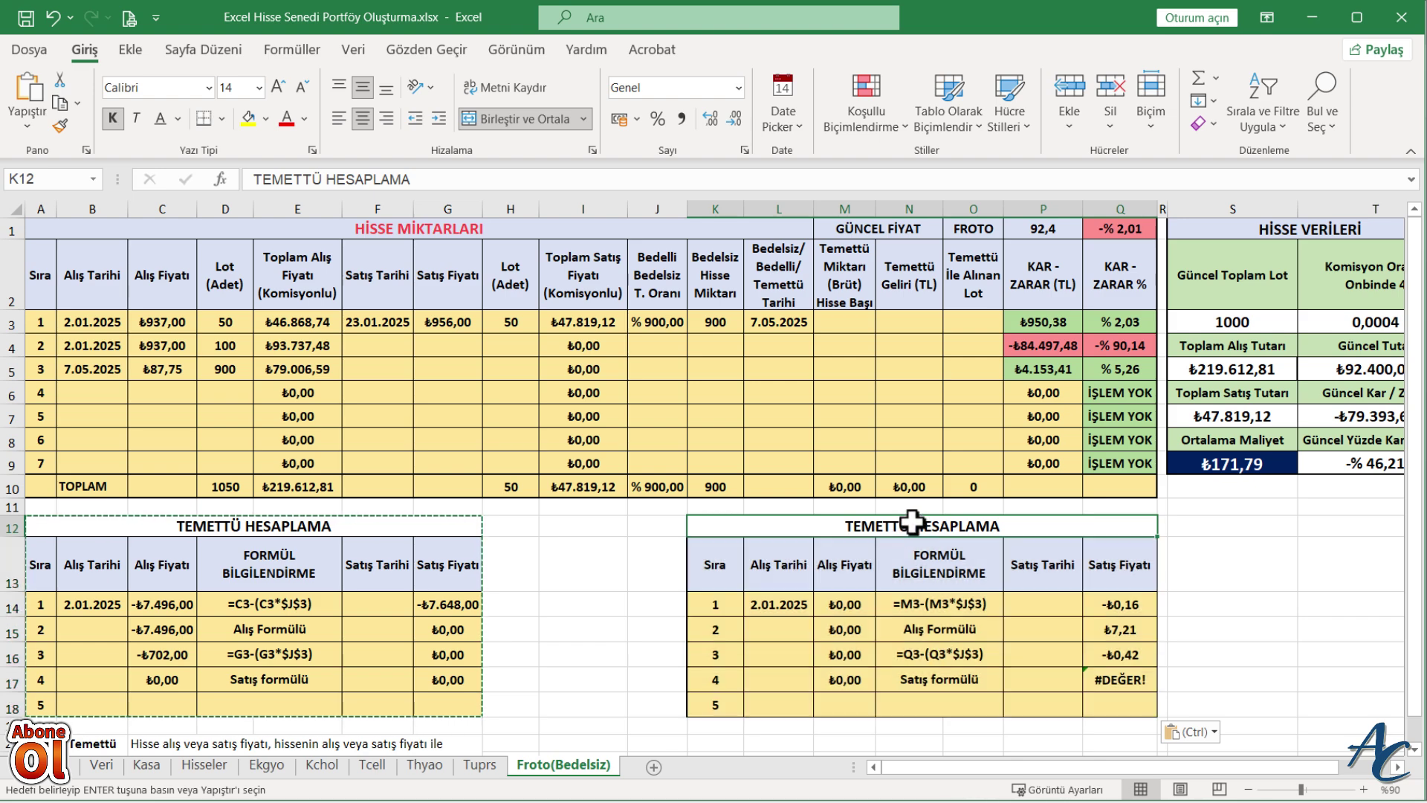
double_click(908, 524)
key(BackSpace)
key(BackSpace)
key(BackSpace)
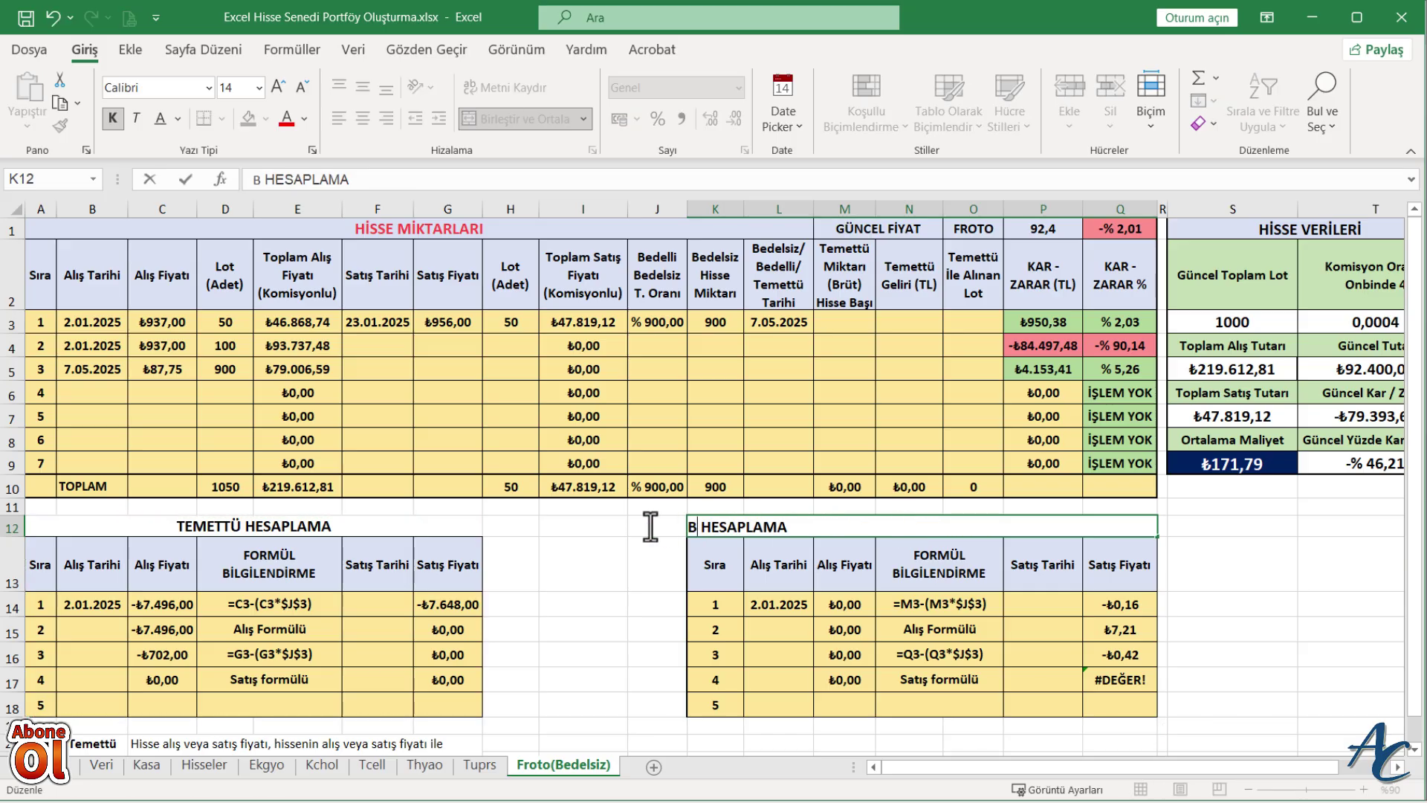
text(BEDELSİZ)
click(1141, 632)
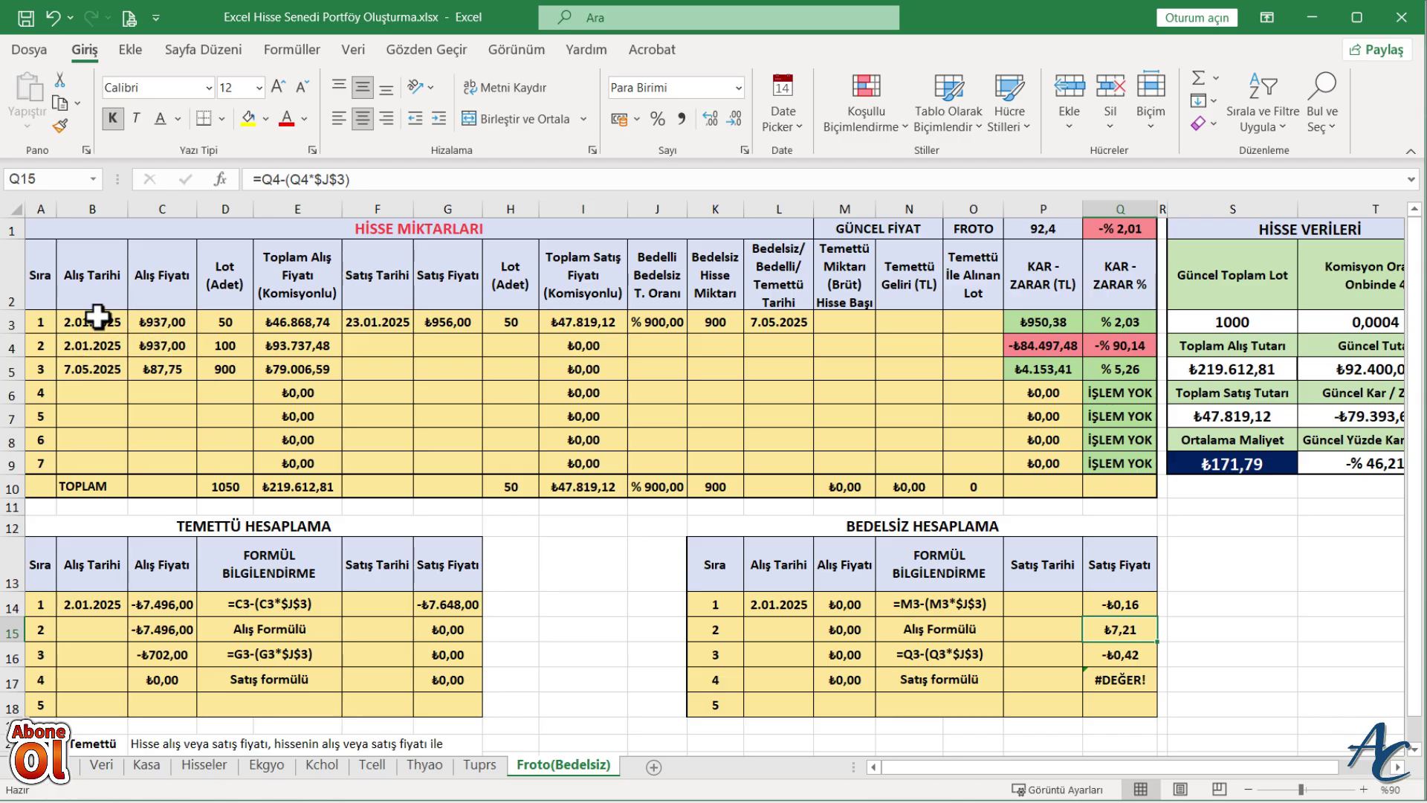
drag(100, 319, 98, 341)
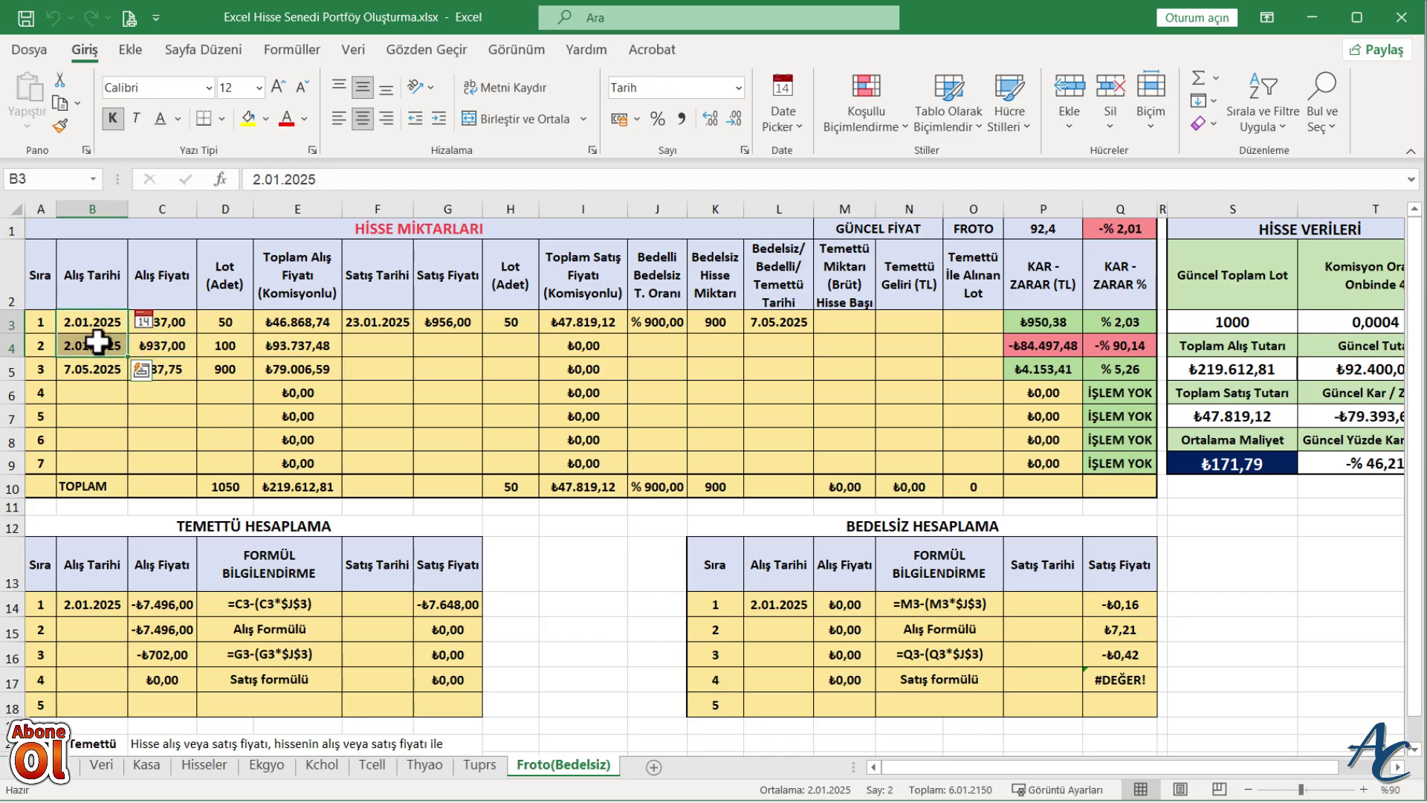
Copy the 2.01.2025 buy dates into L14:L15 and the 23.01.2025 sell date into P14
key(ctrl+c)
click(761, 605)
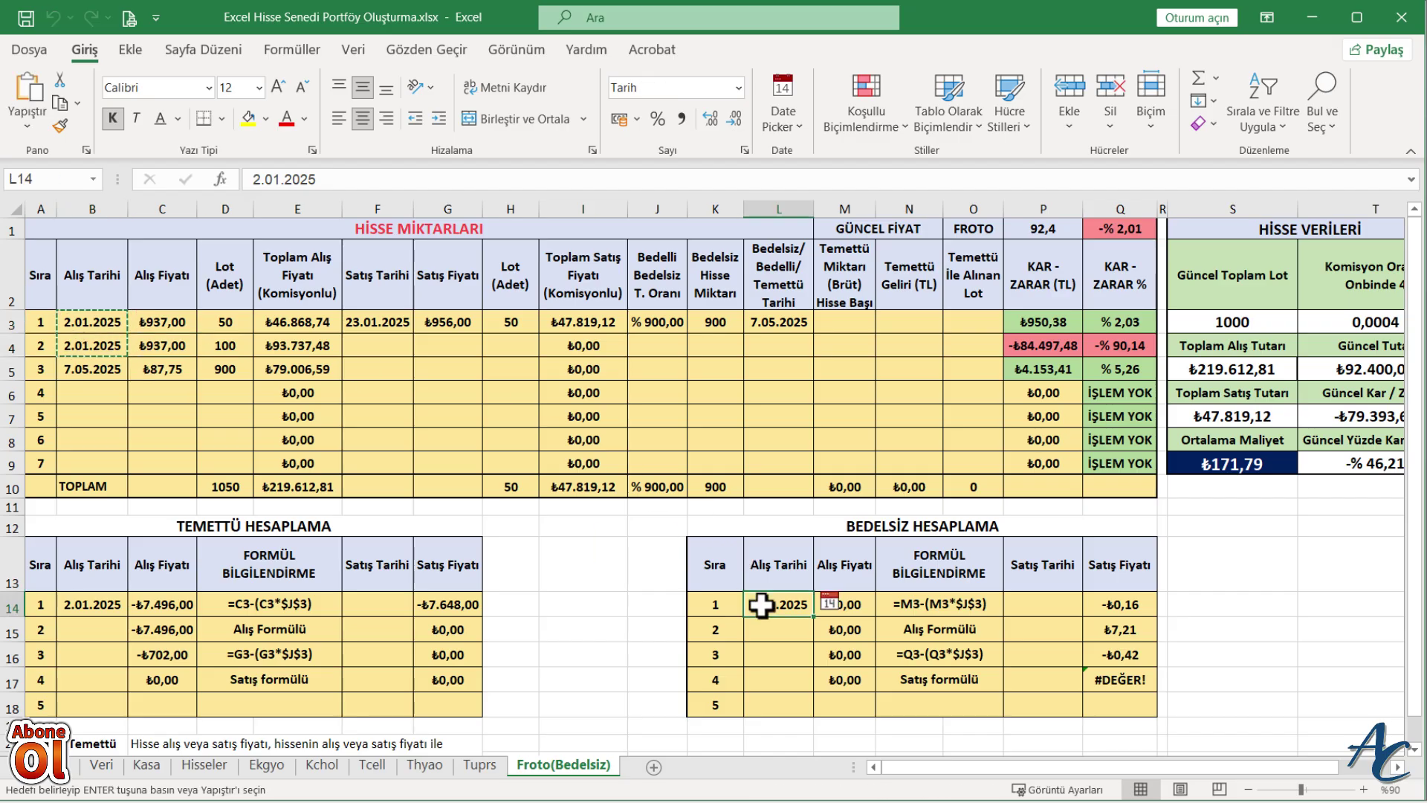
key(ctrl+v)
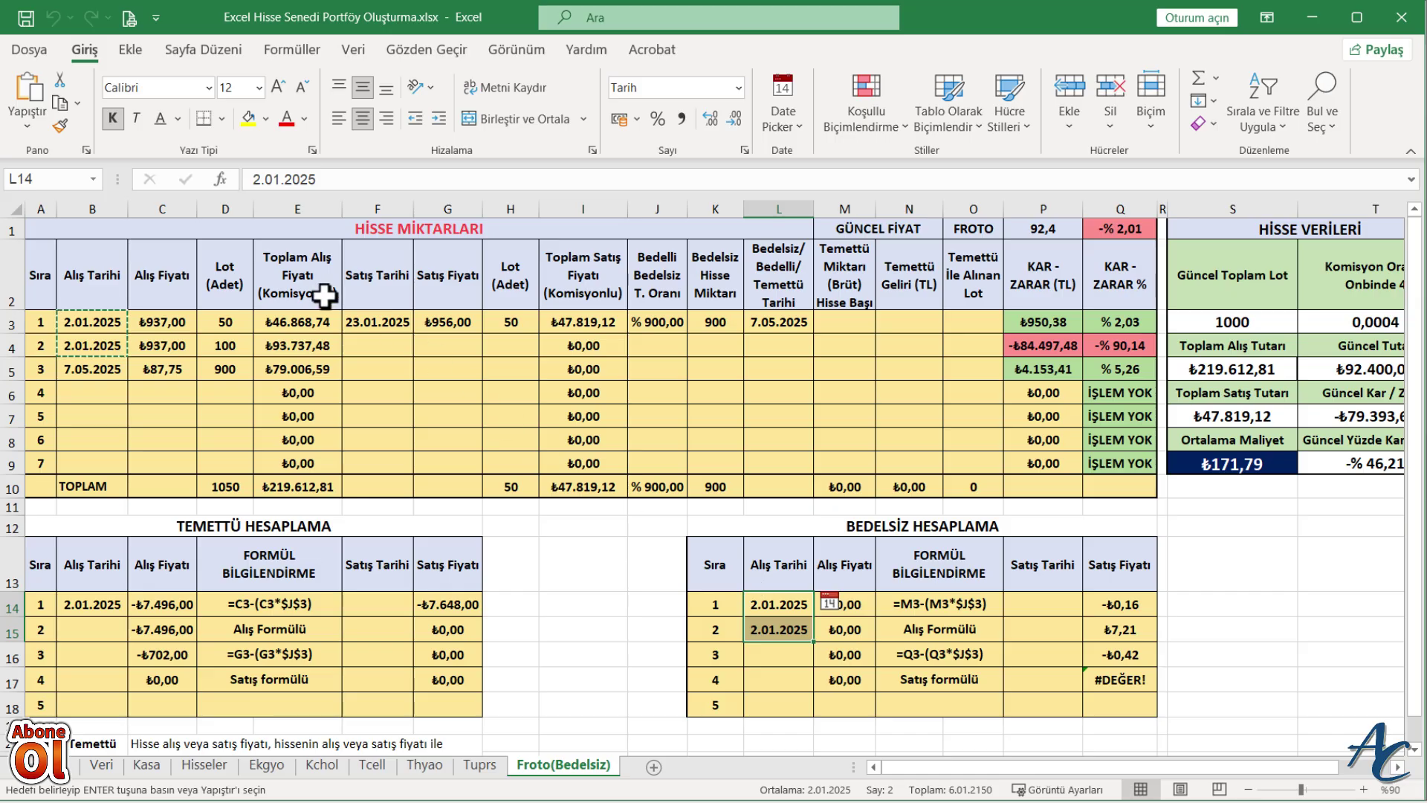
click(384, 322)
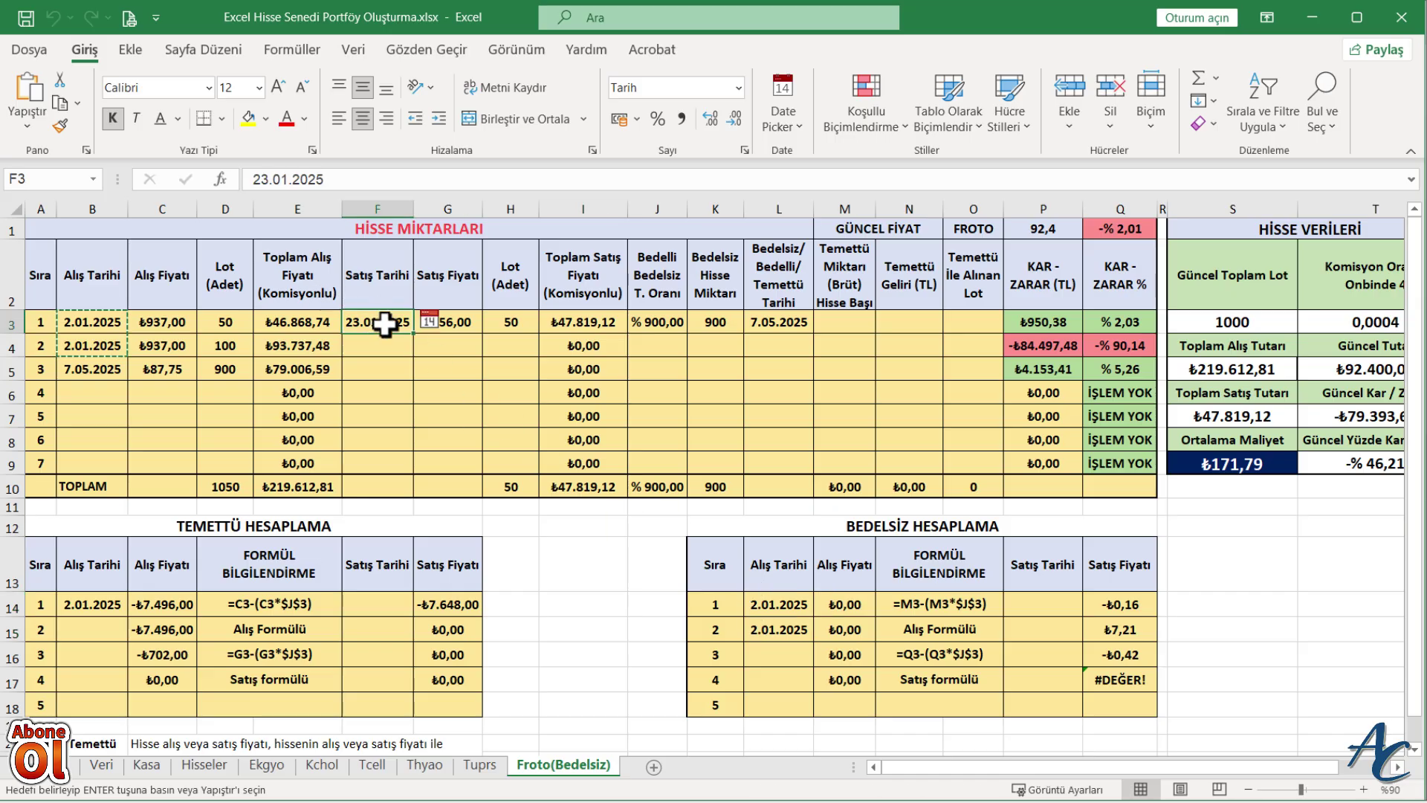
key(ctrl+c)
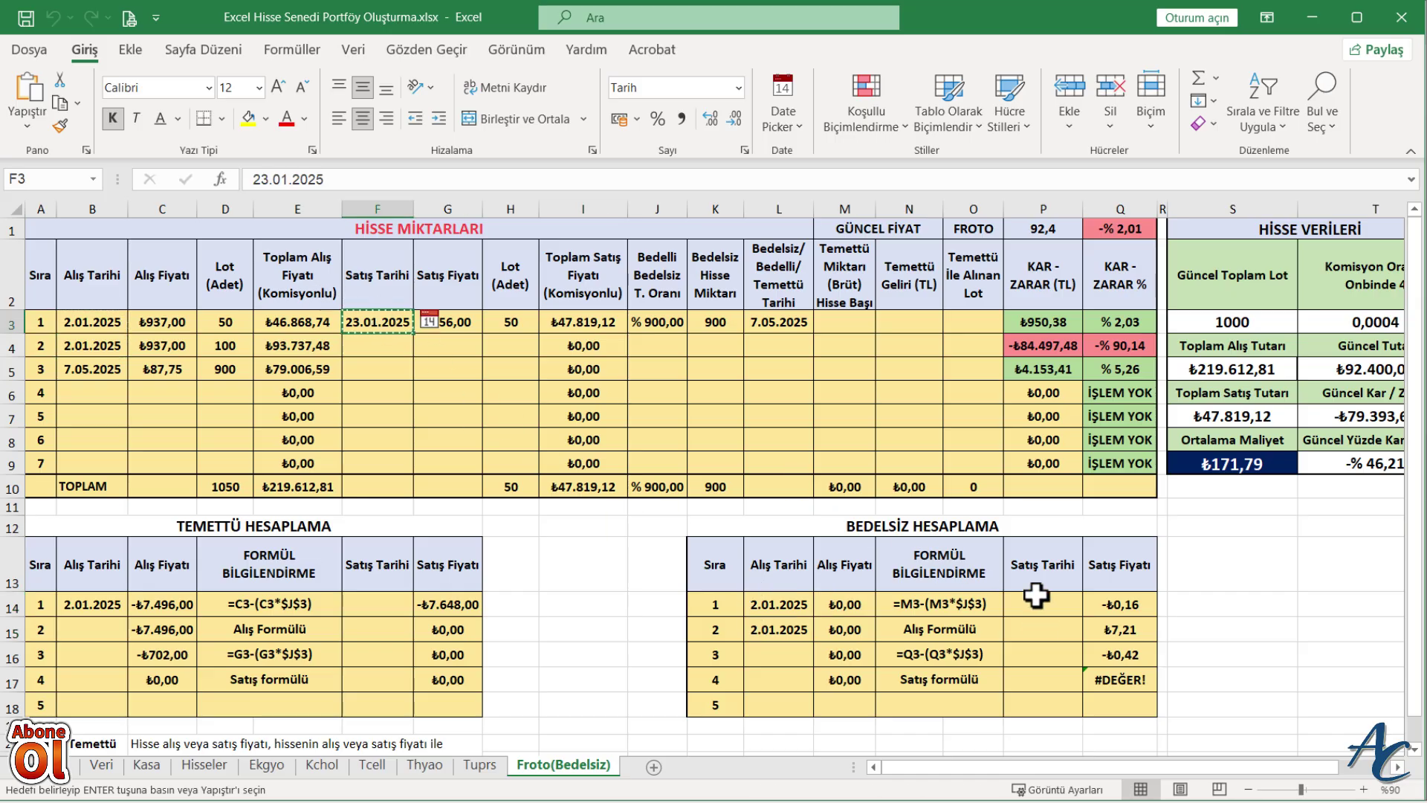
click(1037, 604)
key(ctrl+v)
Clear leftover prices in Q15:Q17 and M16:M17 and the leftover formula explanation text
click(1151, 631)
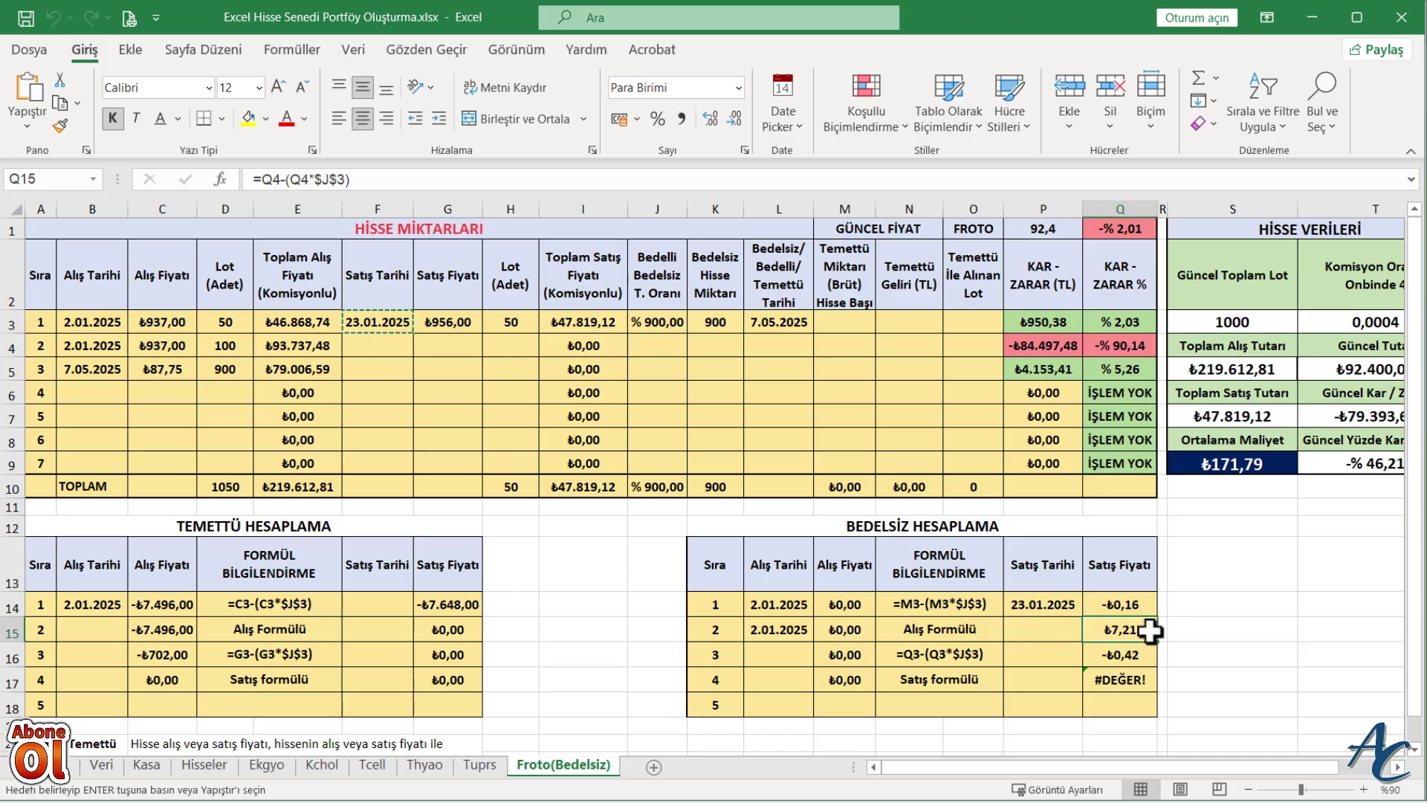
key(Delete)
click(1137, 655)
key(Delete)
click(1130, 680)
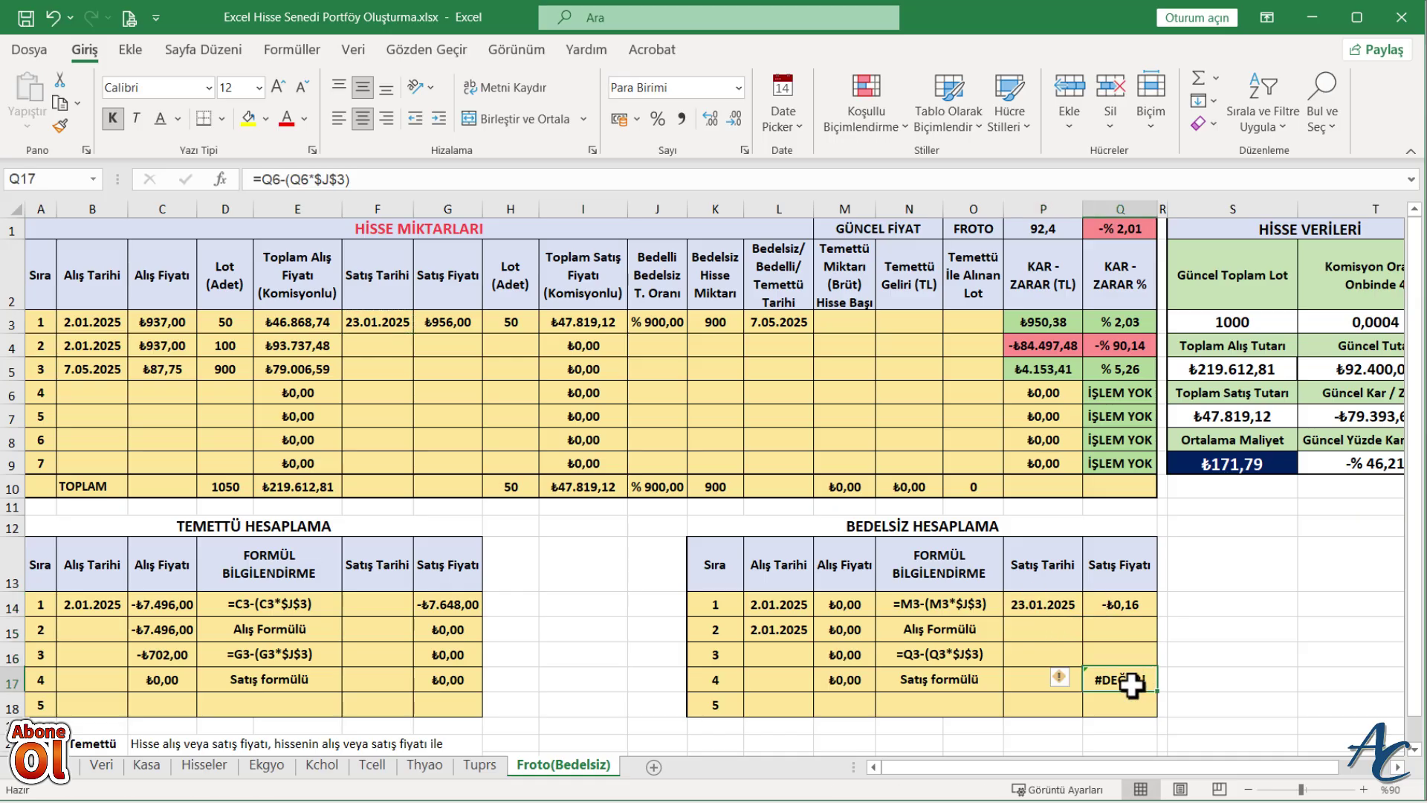
key(Delete)
drag(847, 680, 845, 658)
key(Delete)
click(1272, 662)
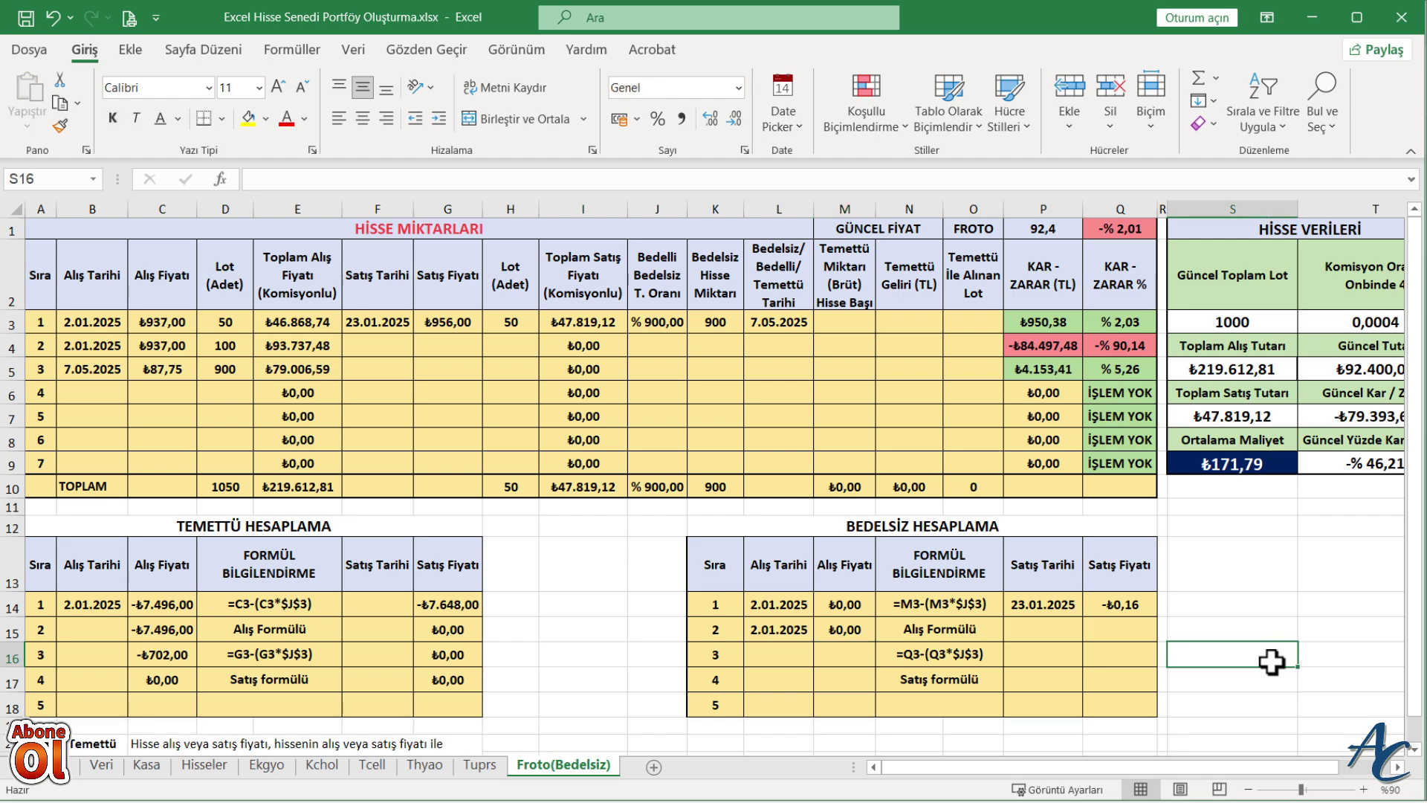
click(910, 603)
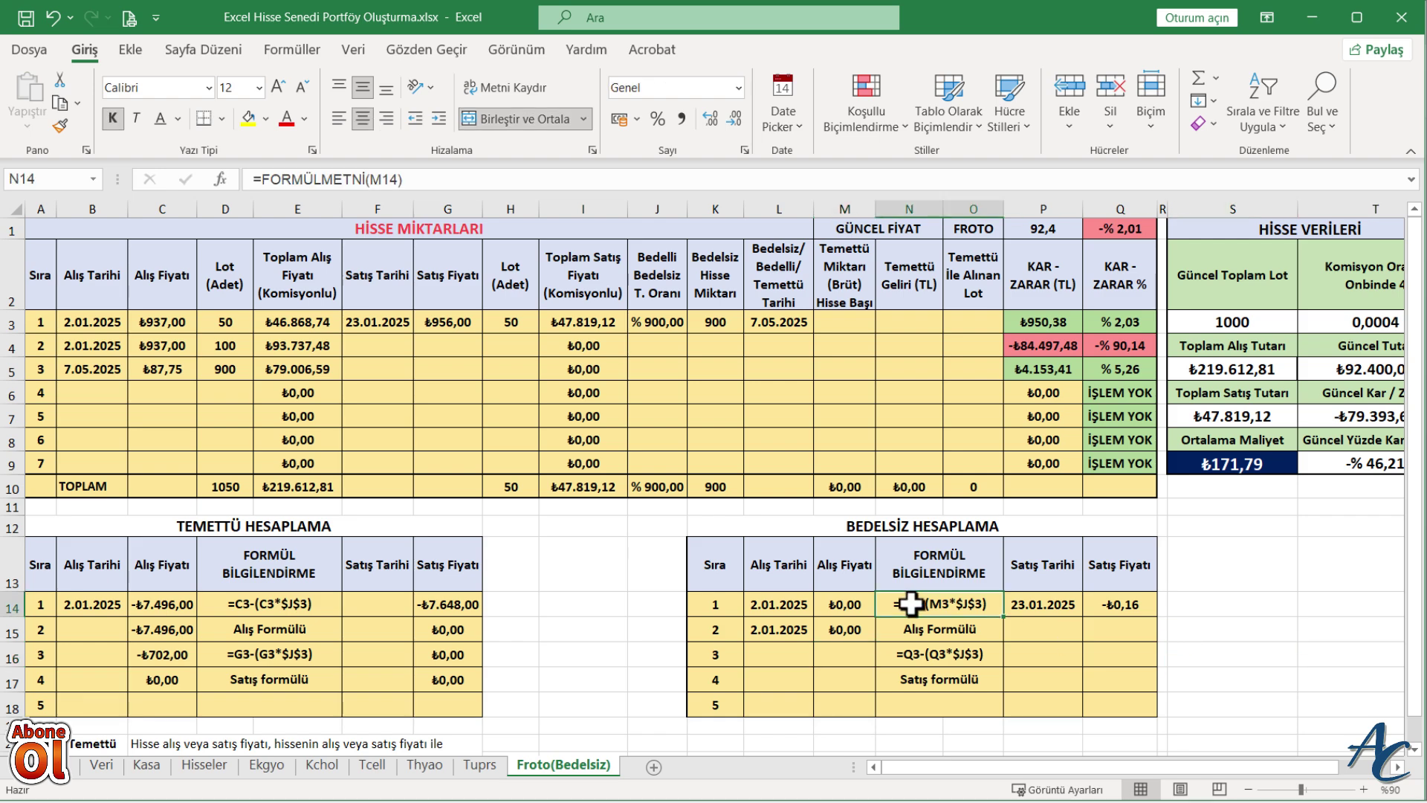
click(911, 654)
key(Delete)
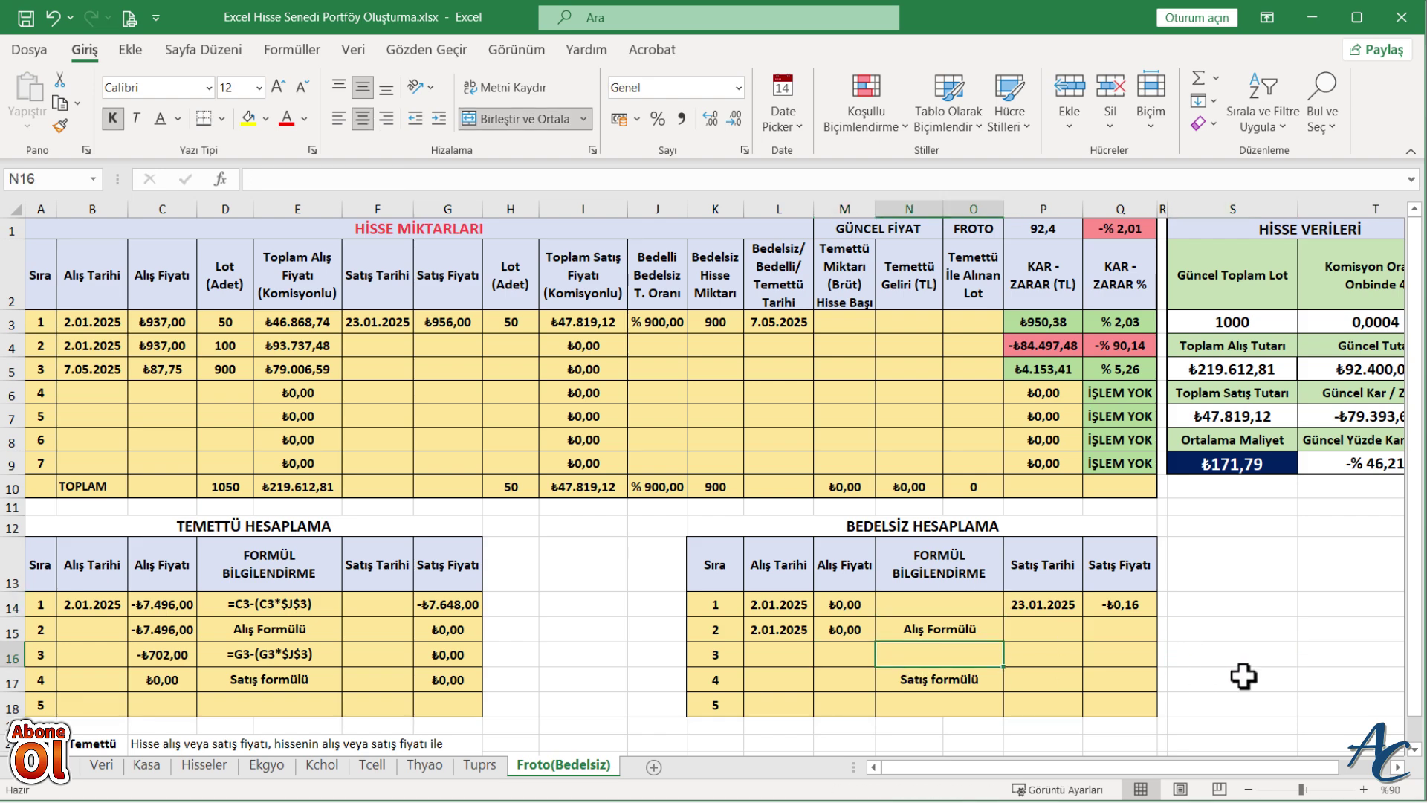
click(1249, 678)
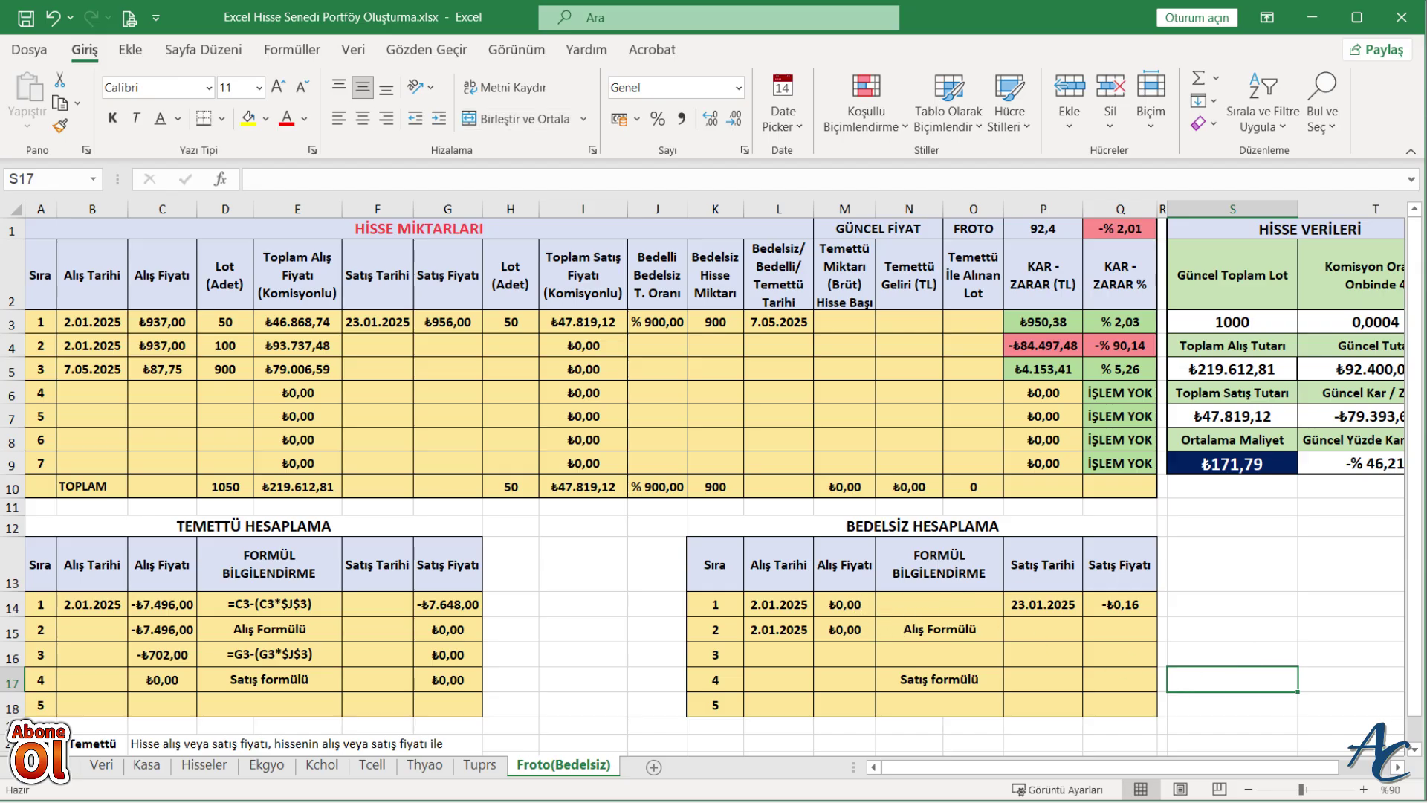
Enter =C3/(J3+1) in M14 for a ₺93,70 adjusted buy price, and paste it into M15
click(843, 604)
text(=)
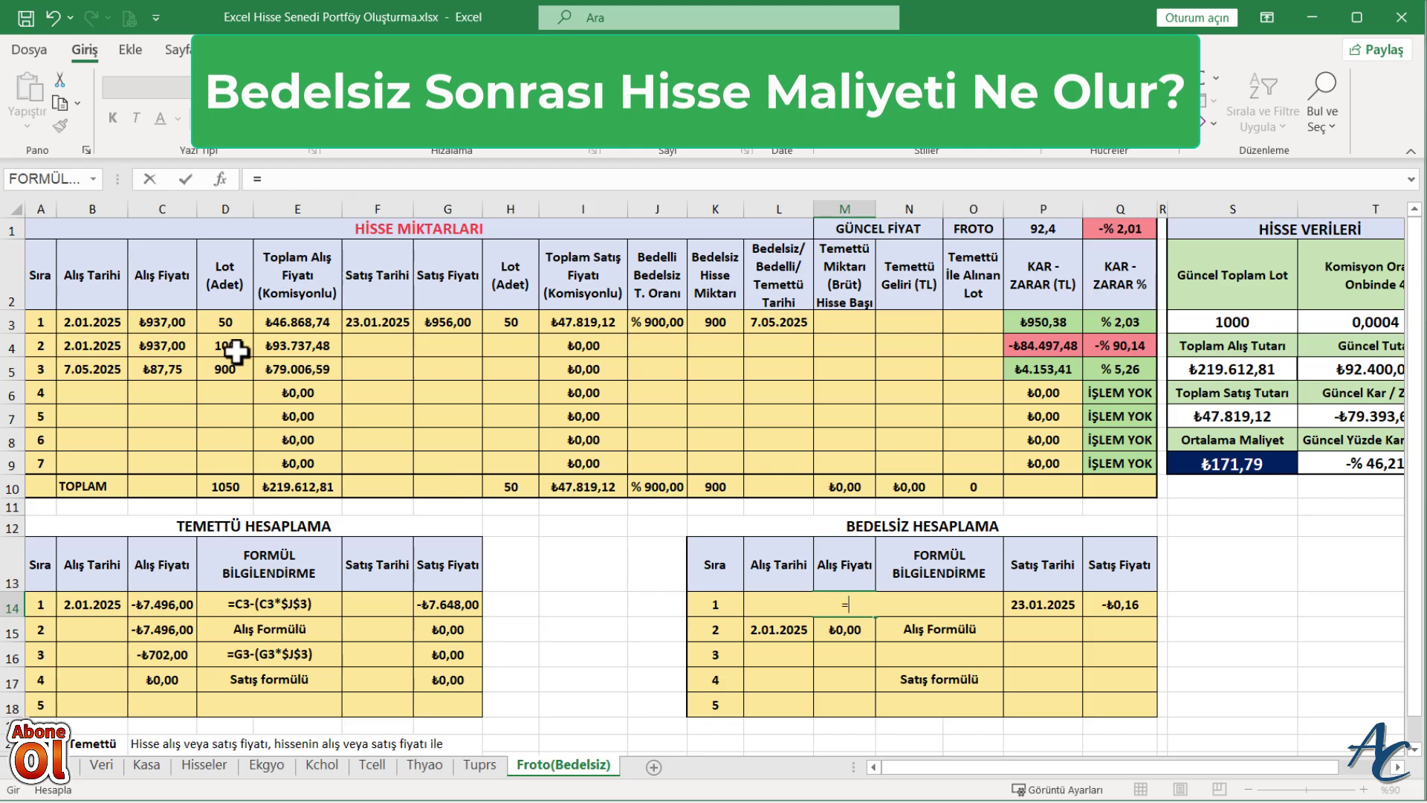
click(169, 322)
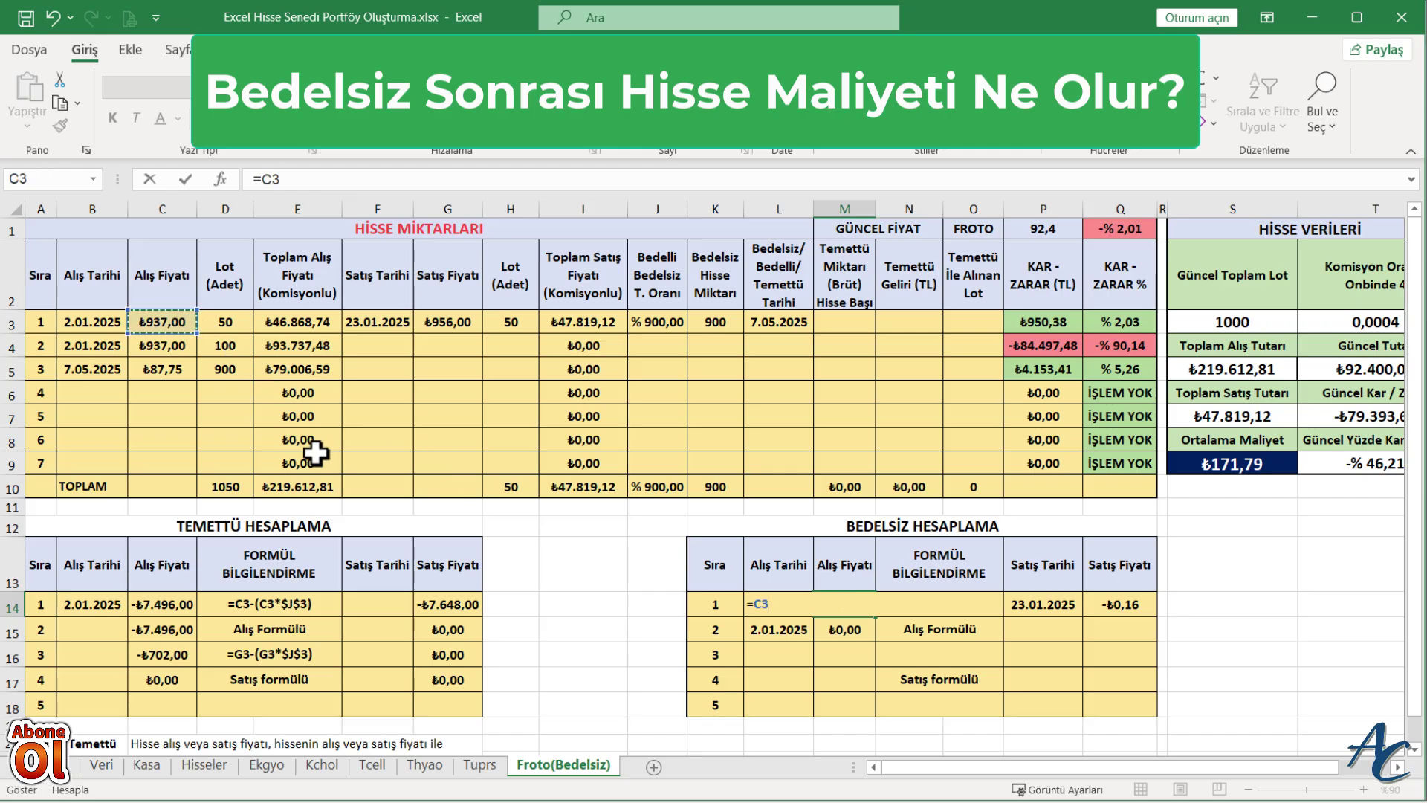
text(/()
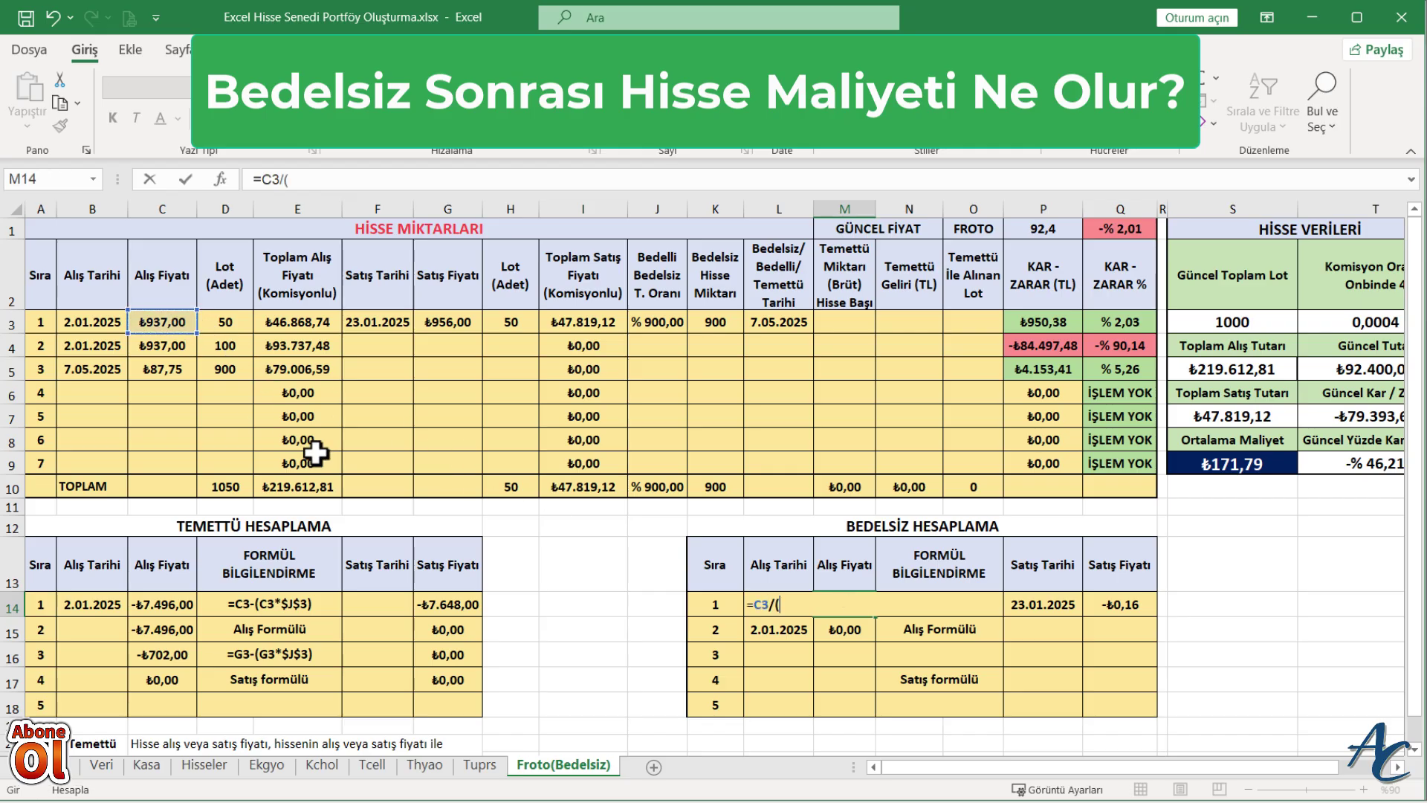
click(663, 323)
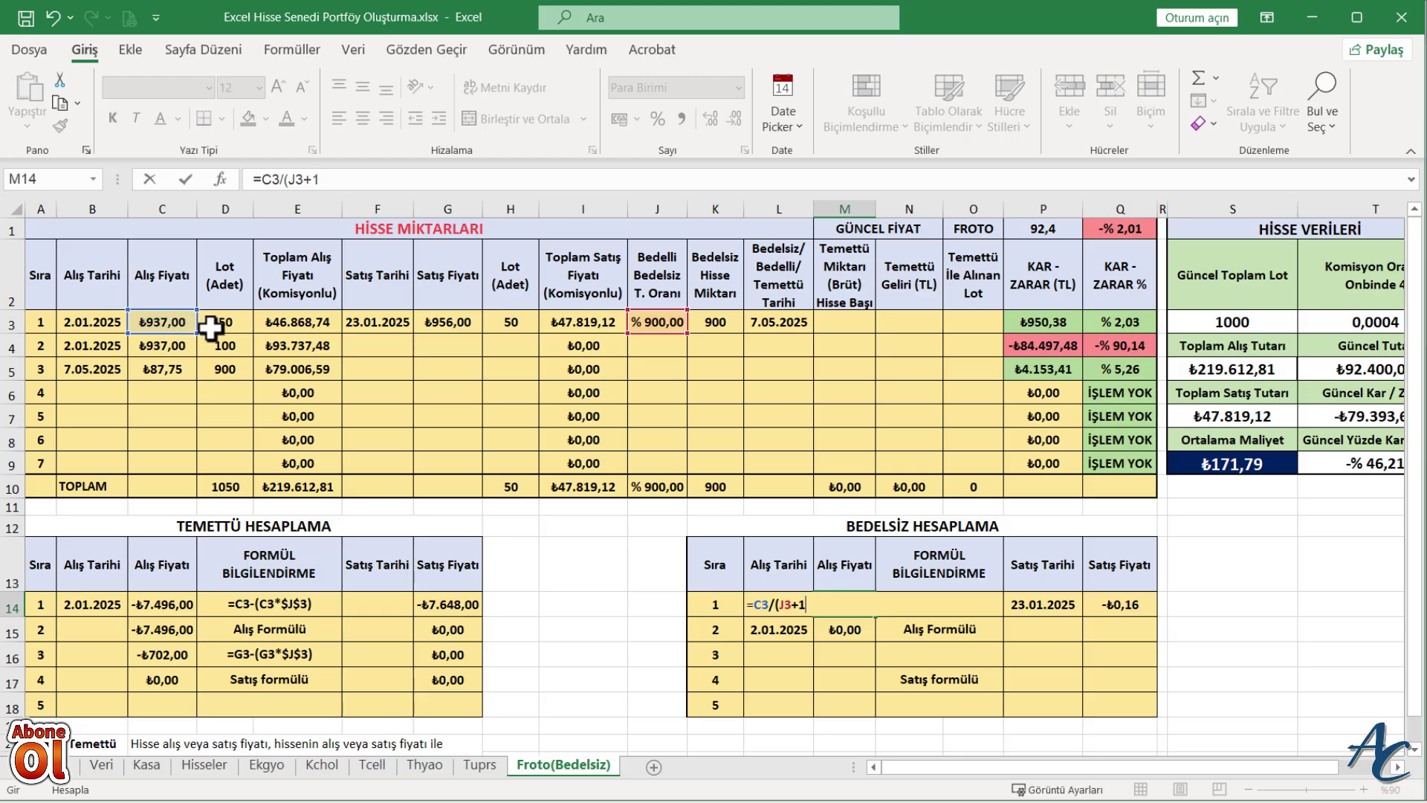
key(Return)
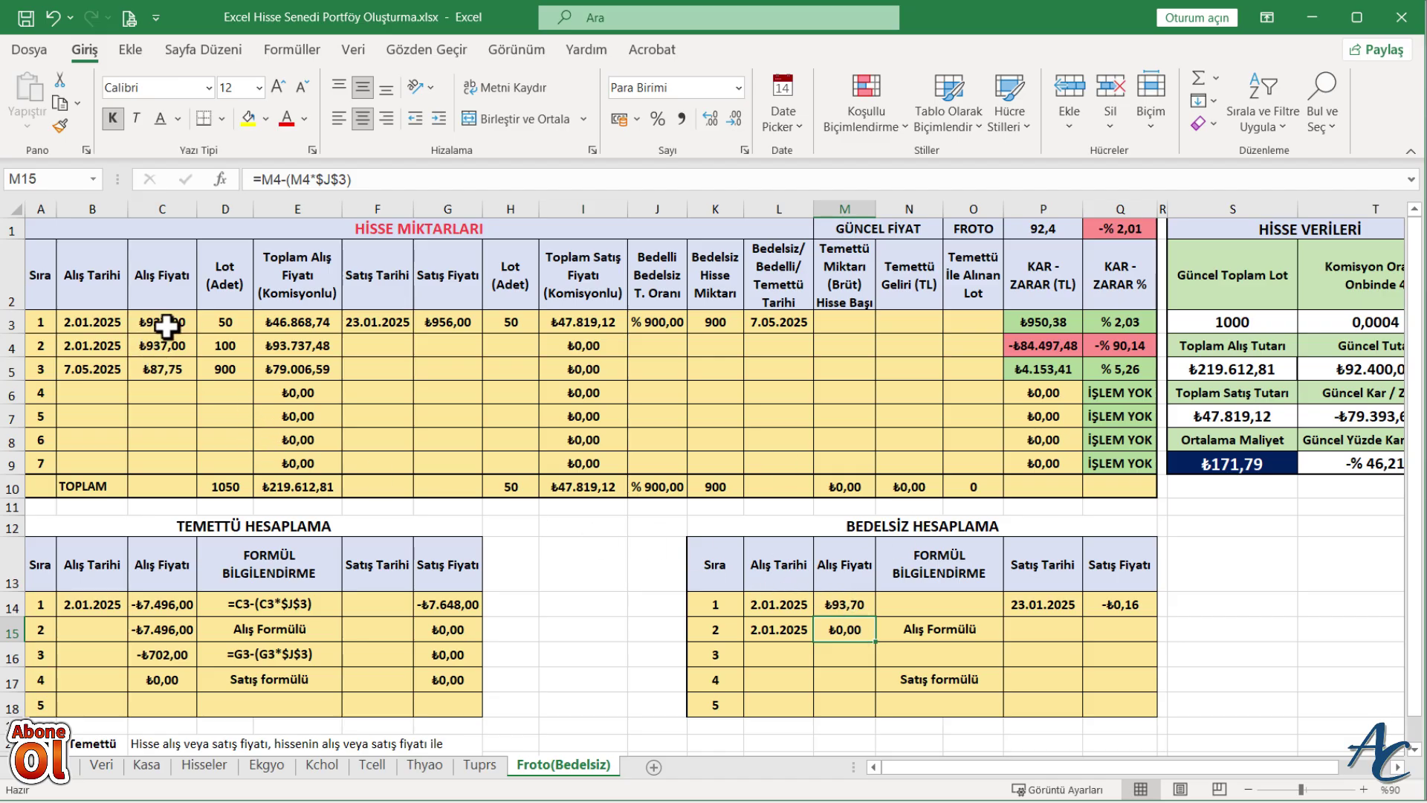
text(=C4/(J4+1))
Make M14 read =C3/($J$3+1) with an absolute bonus ratio and fill it into M15
click(840, 602)
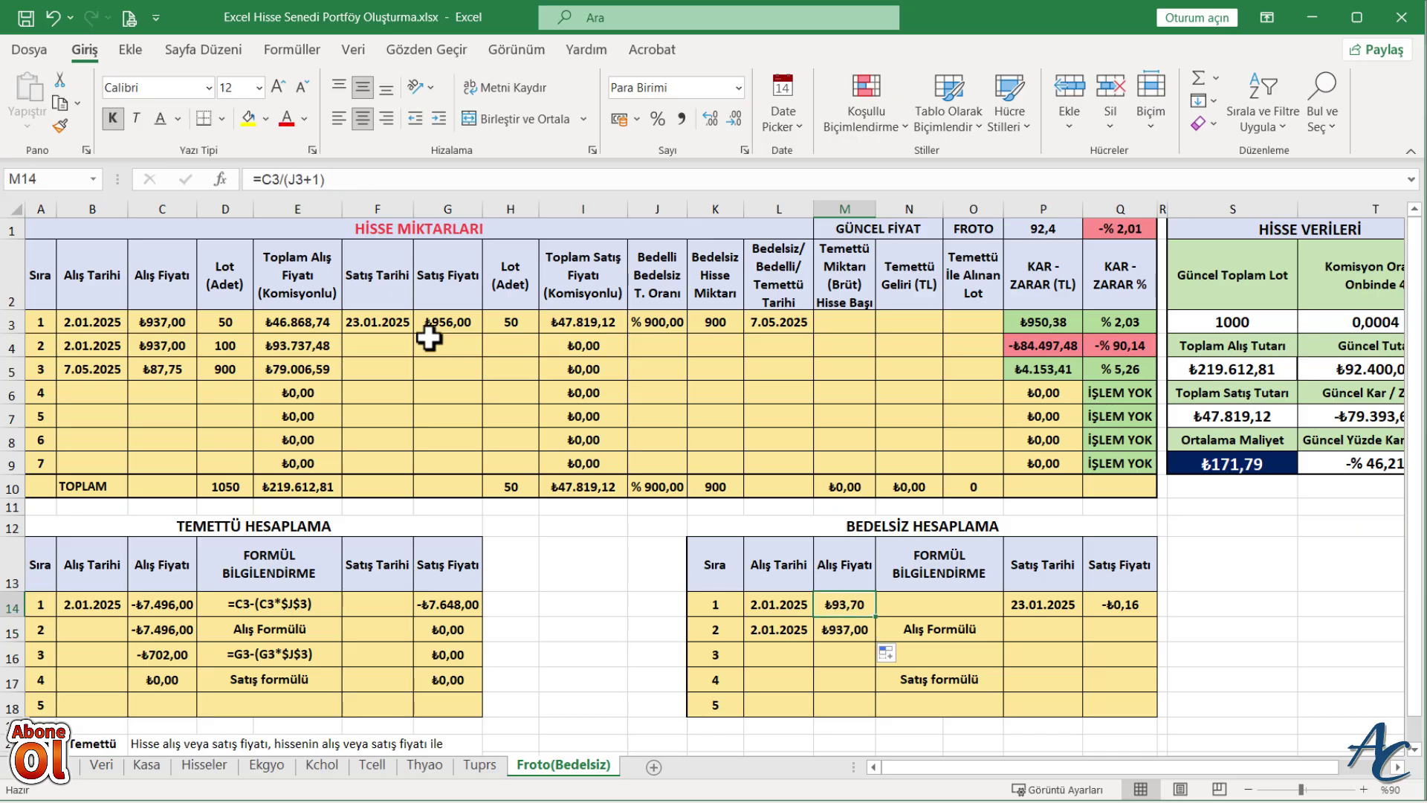
click(294, 181)
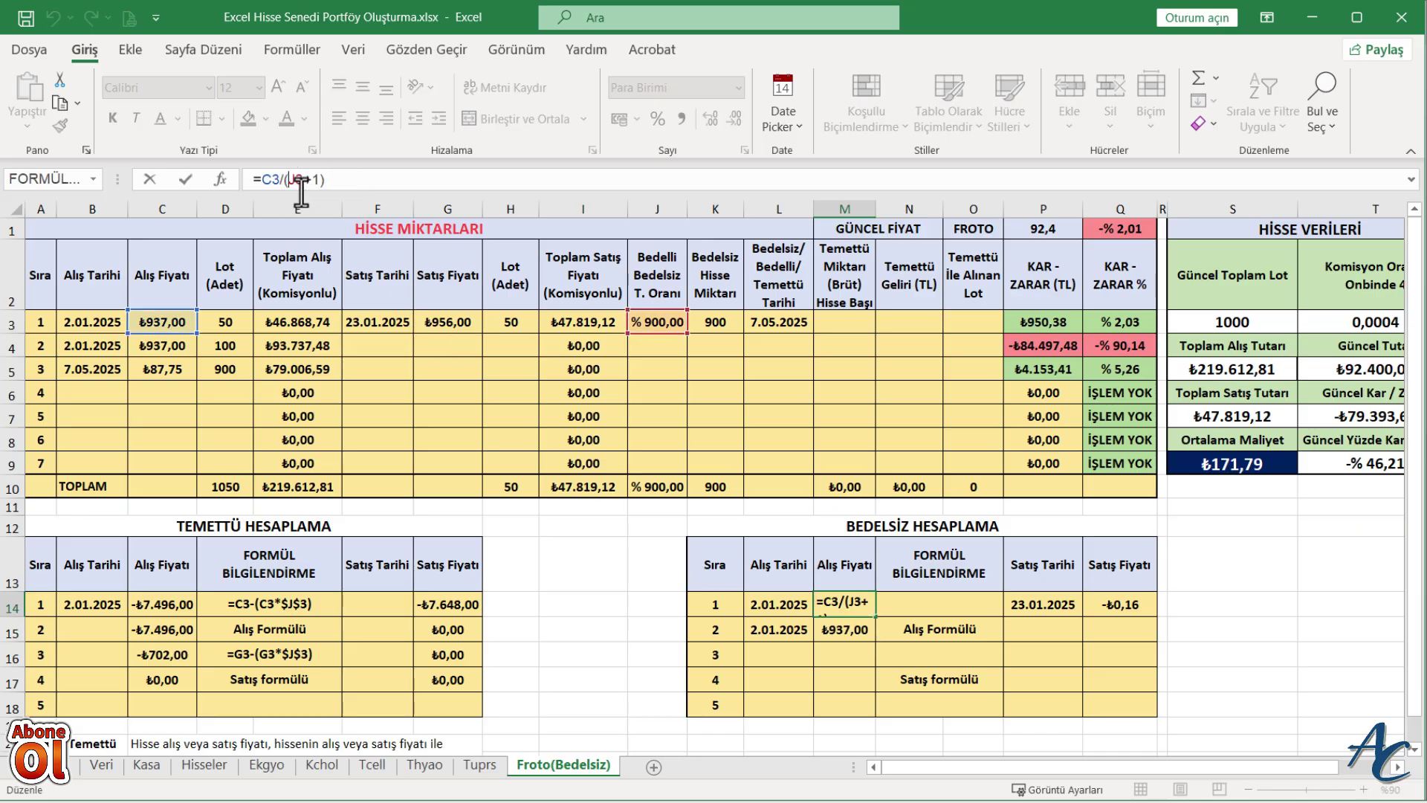
key(F4)
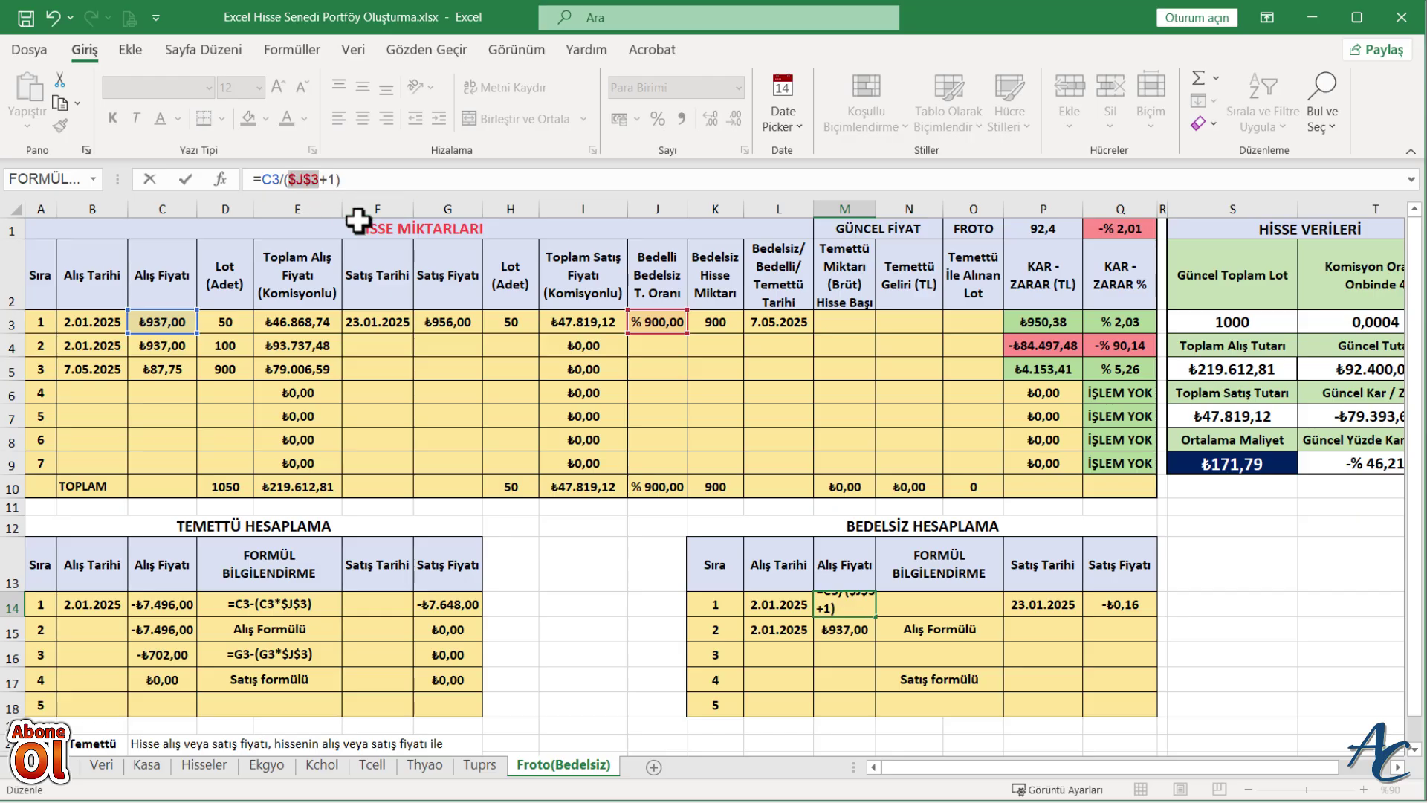
key(ctrl+Return)
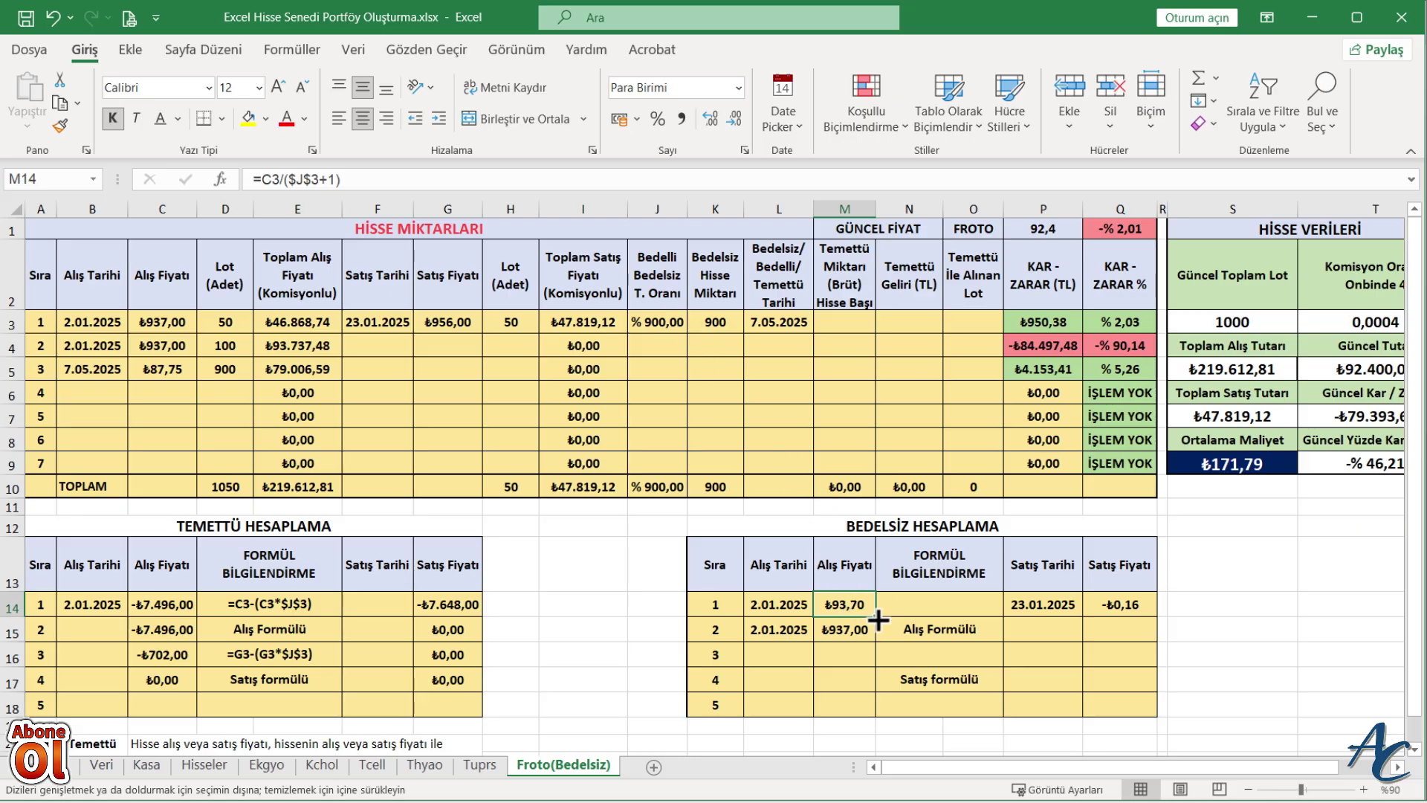
drag(877, 617, 870, 636)
click(846, 646)
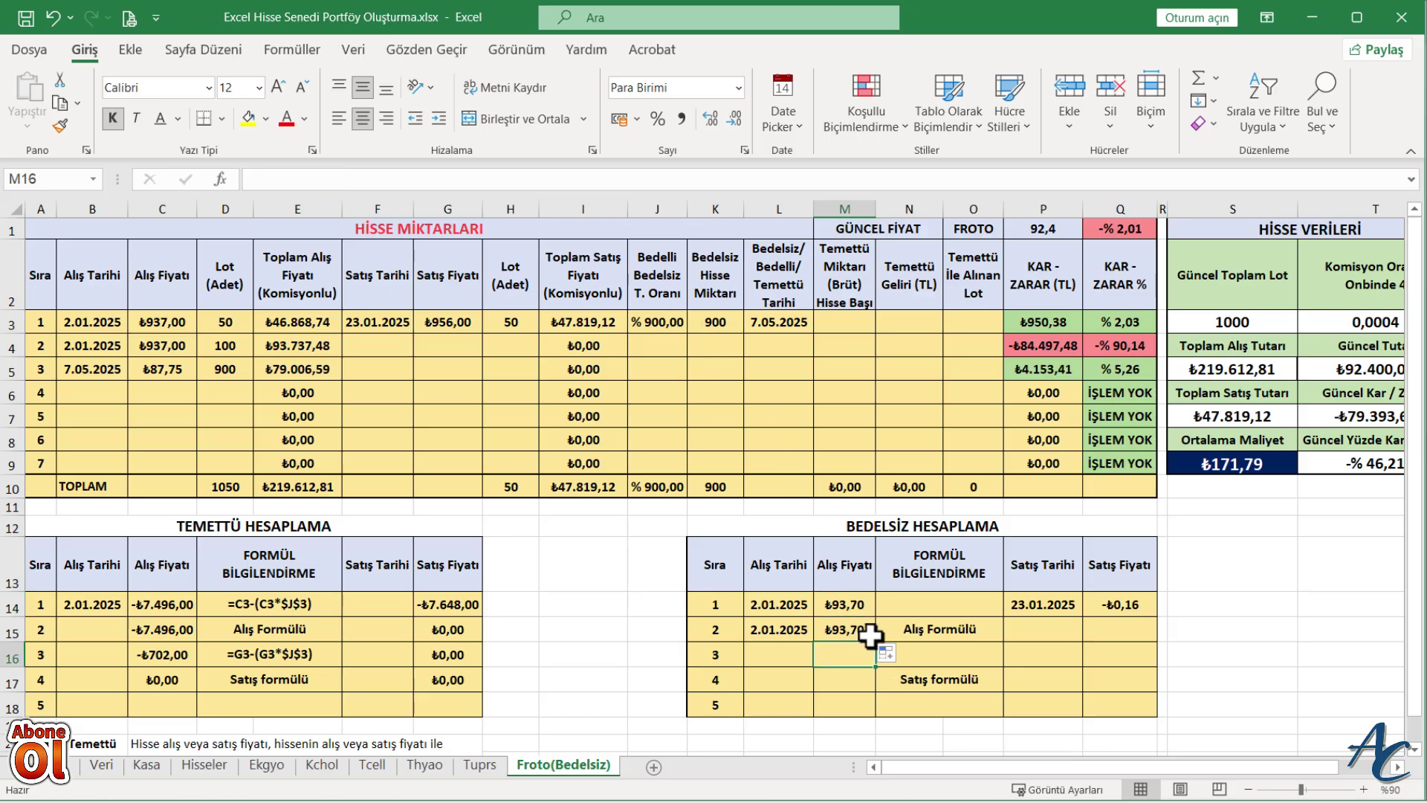
Copy the M14 formula to Q14, giving a ₺95,60 adjusted sell price from =G3/($J$3+1)
click(835, 605)
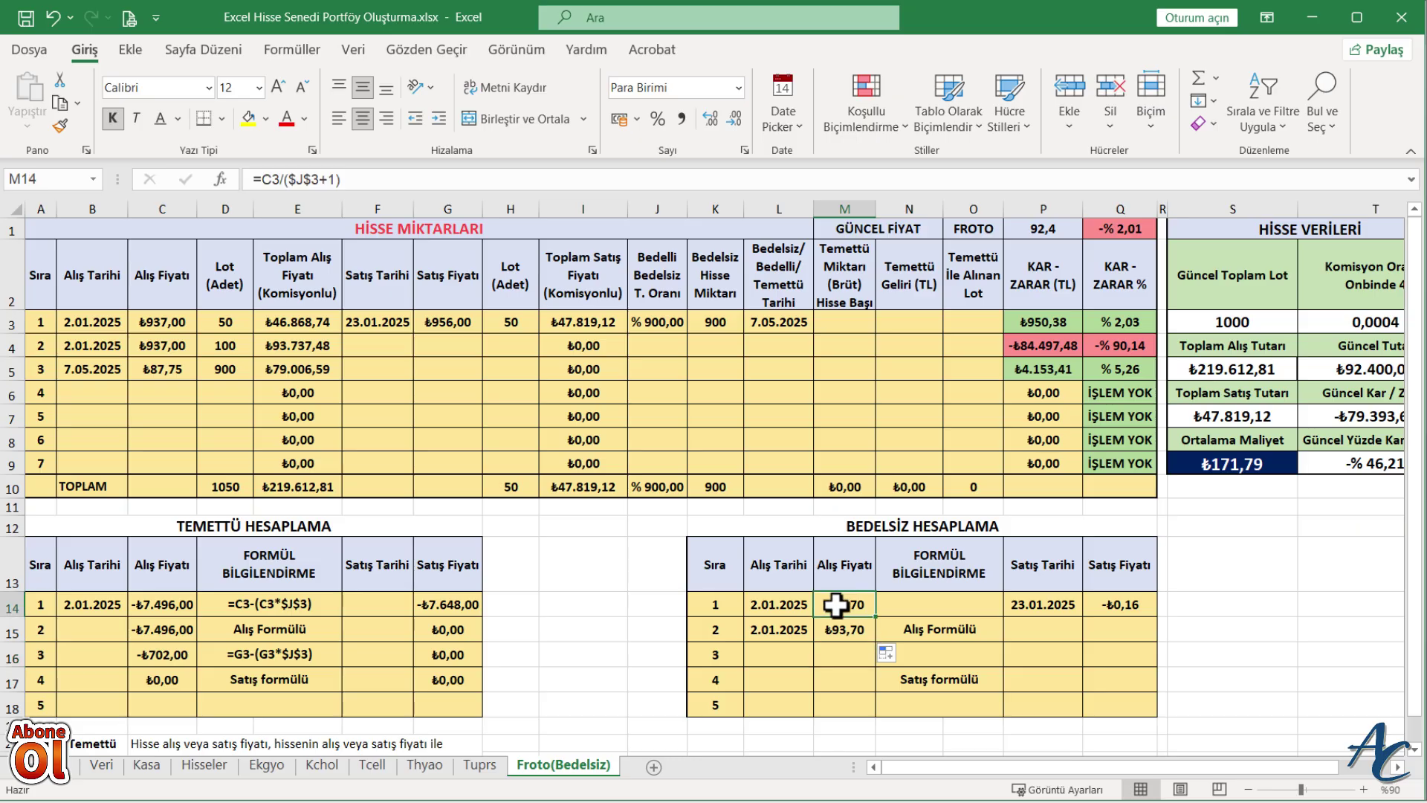
key(ctrl+c)
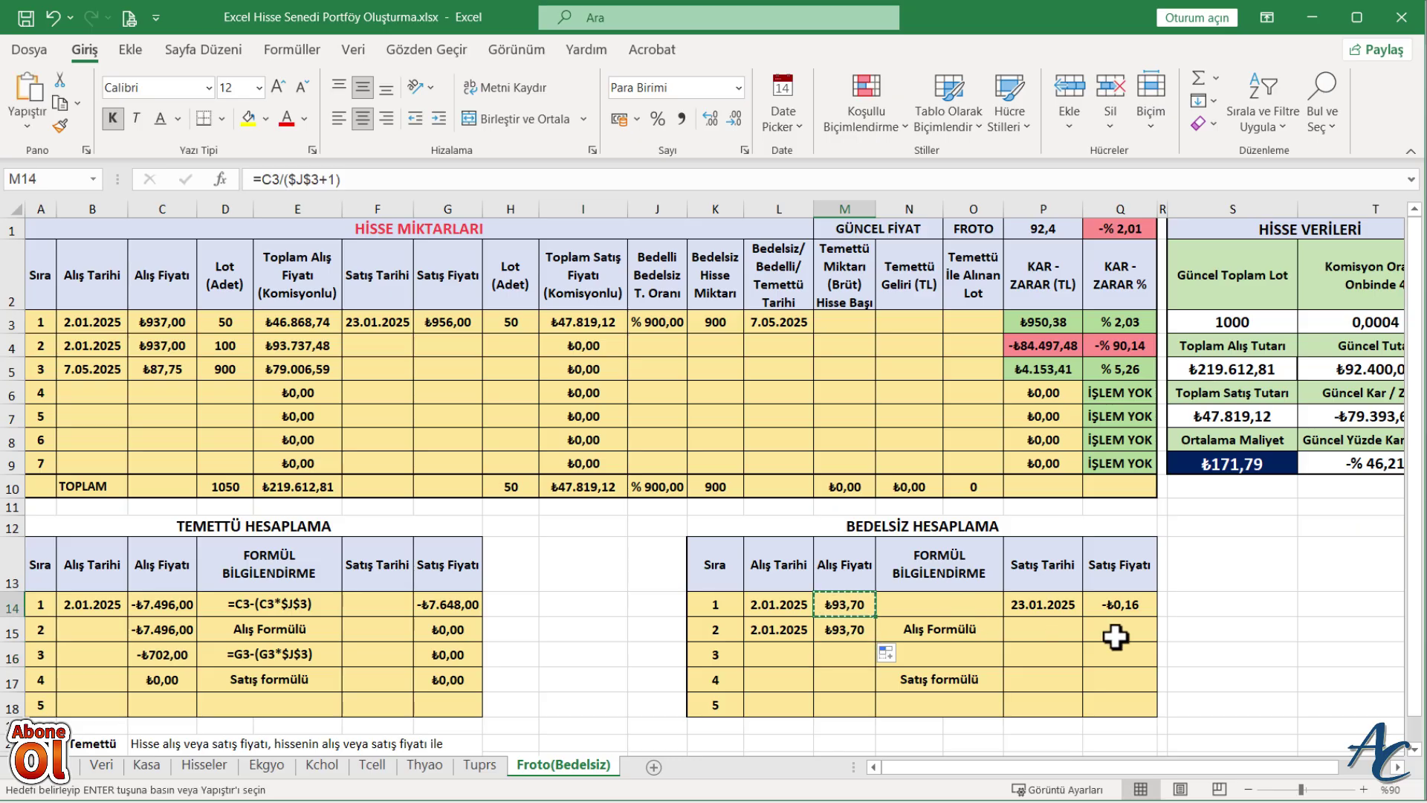
click(1117, 604)
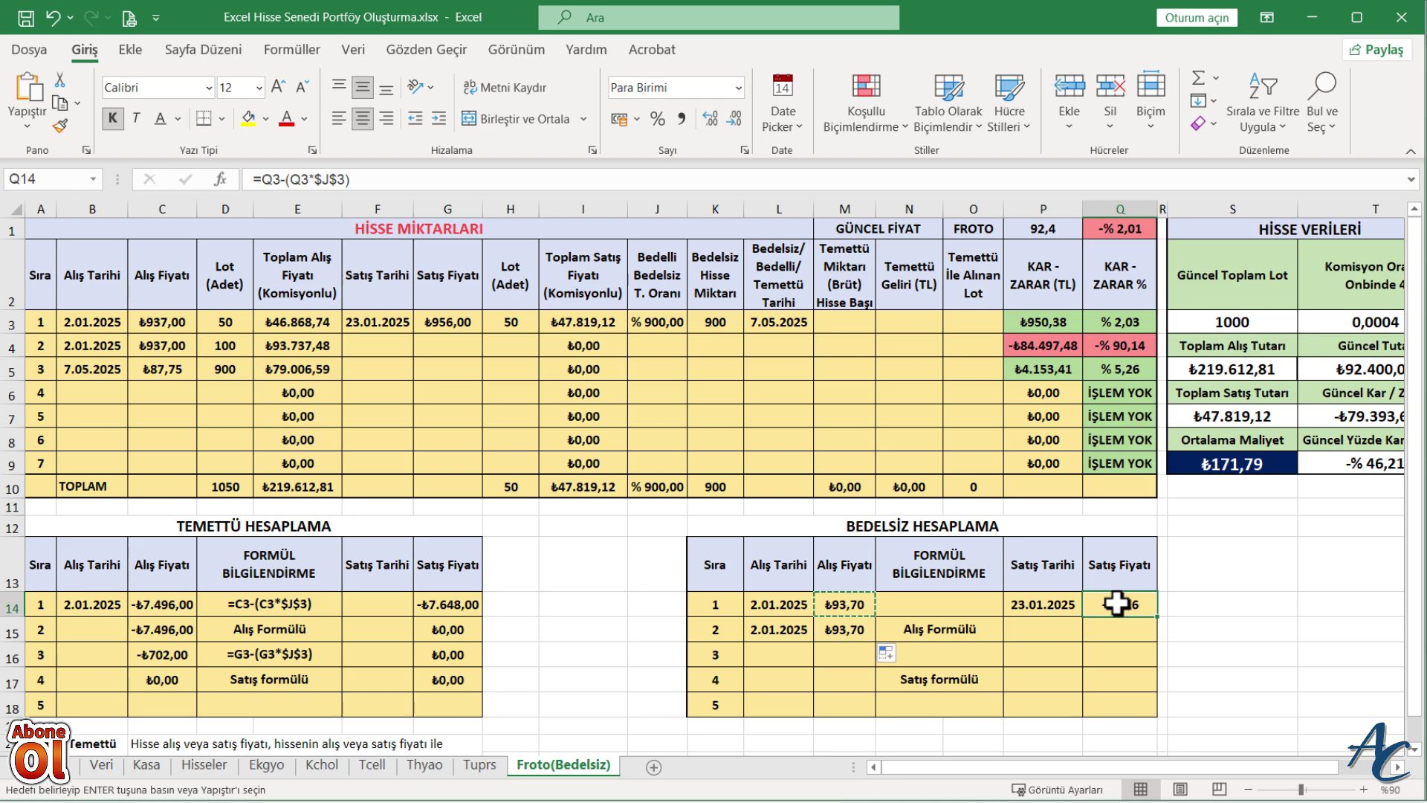
key(ctrl+v)
key(Escape)
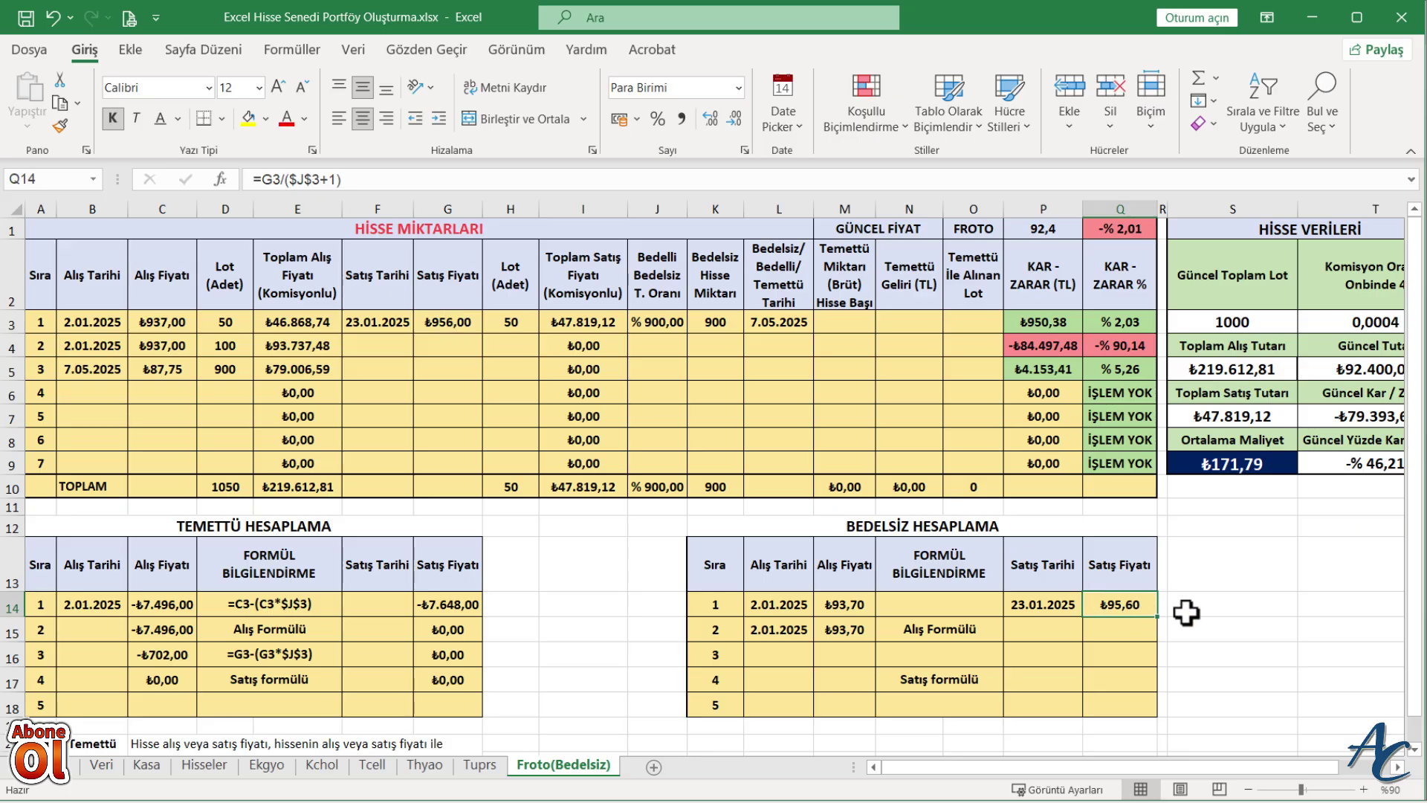
Paste the ₺93,70 adjusted buy prices from M14:M15 into C3:C4 as values
click(1232, 610)
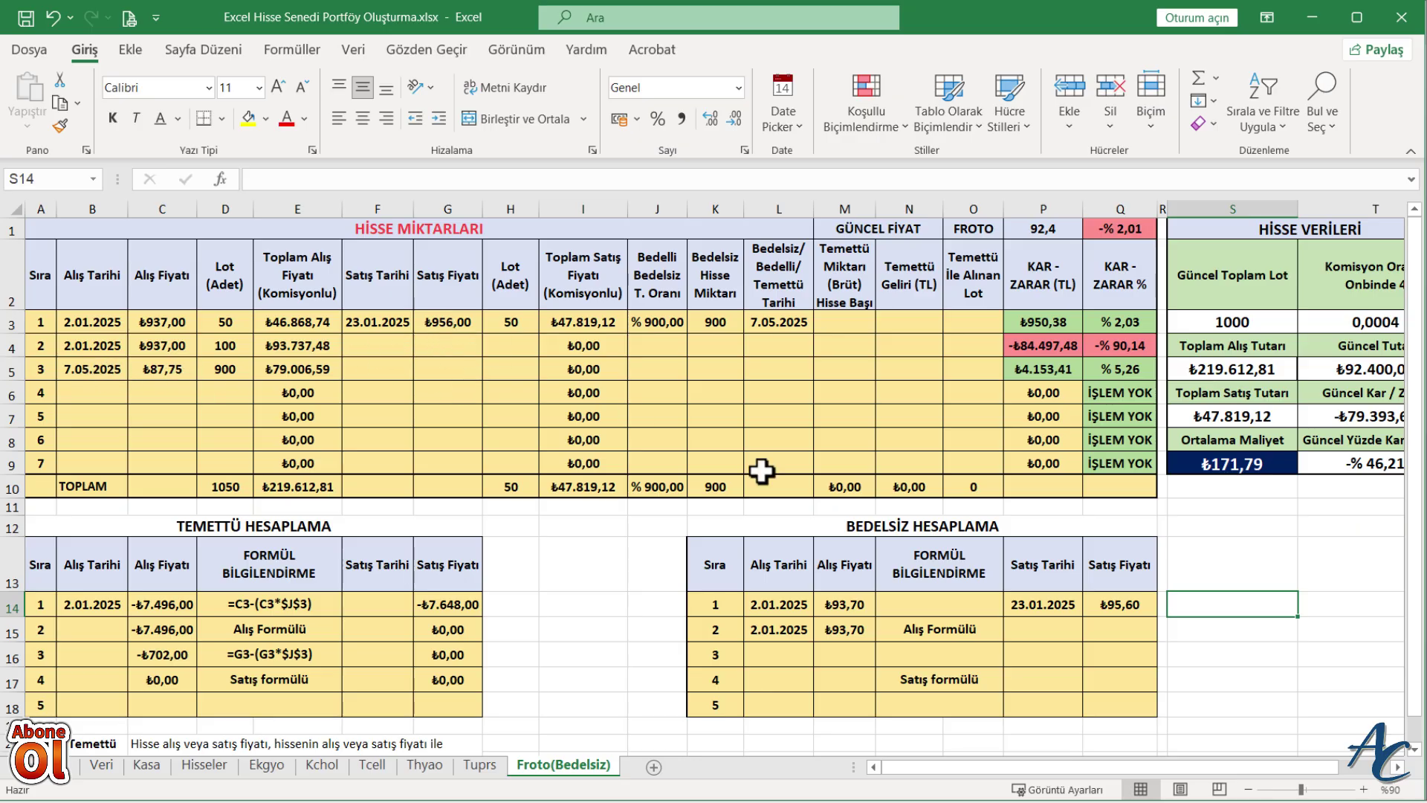
click(1189, 635)
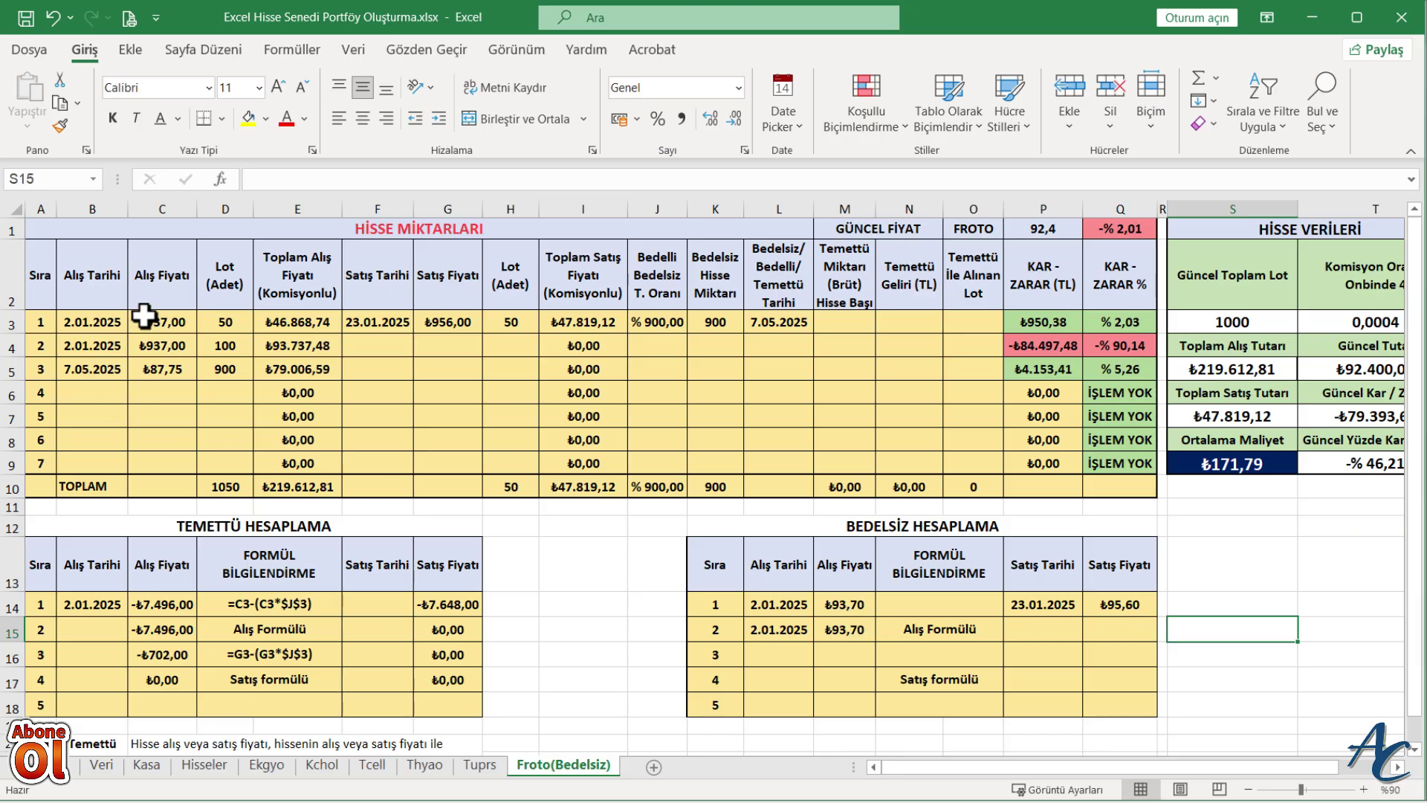
drag(843, 606, 842, 628)
right_click(842, 626)
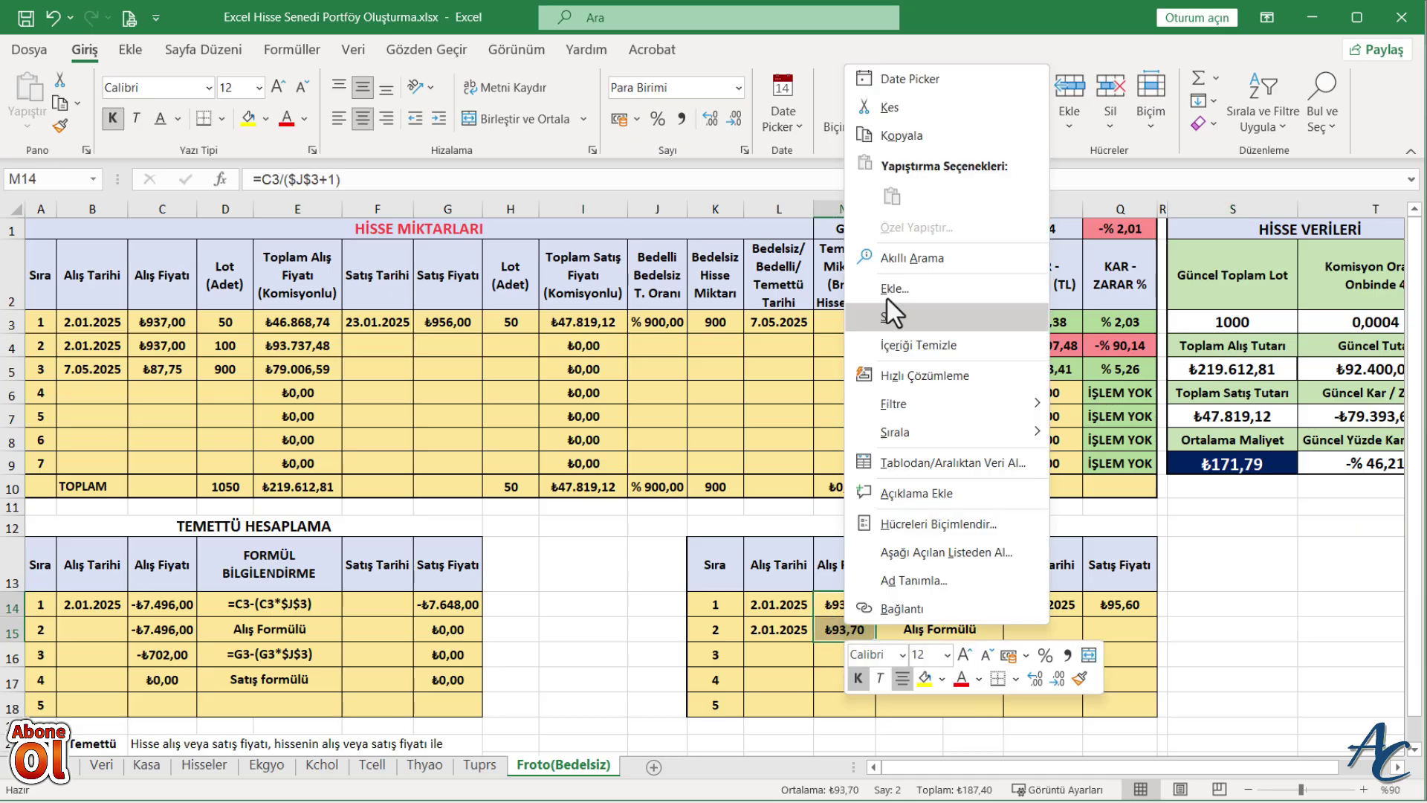
click(877, 133)
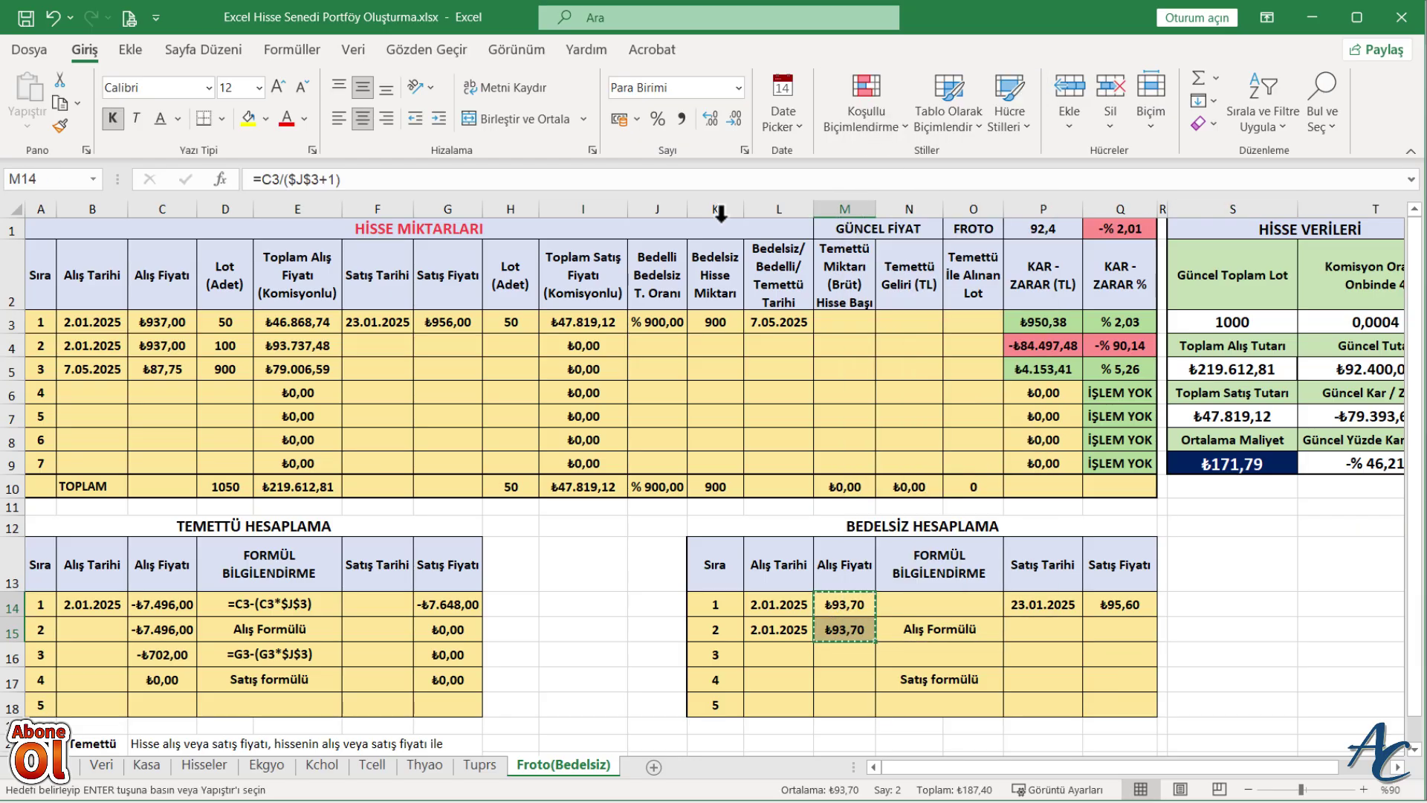
drag(175, 327, 170, 346)
right_click(169, 346)
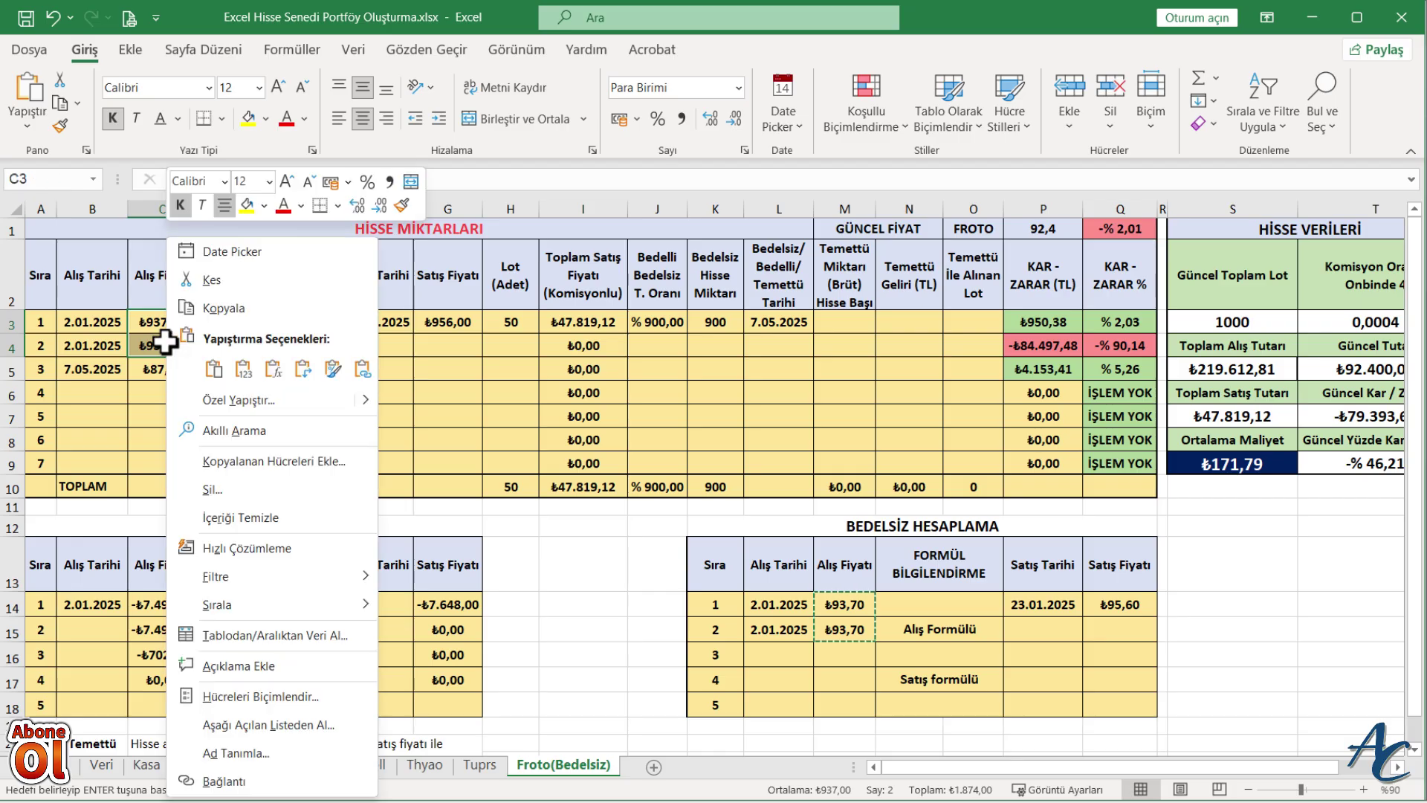
click(245, 368)
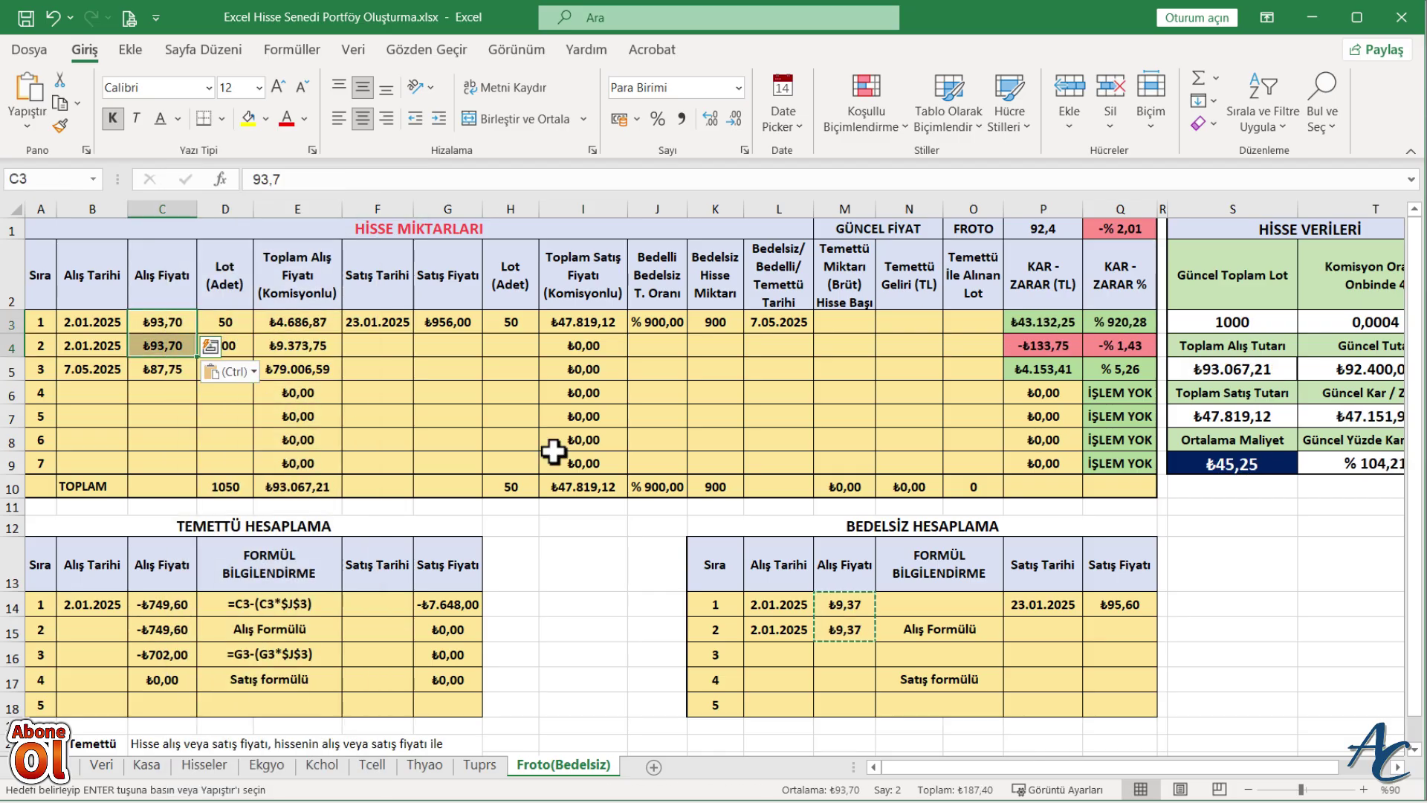
Paste the ₺95,60 adjusted sell price from Q14 into G3 as a value
right_click(1118, 606)
click(1189, 130)
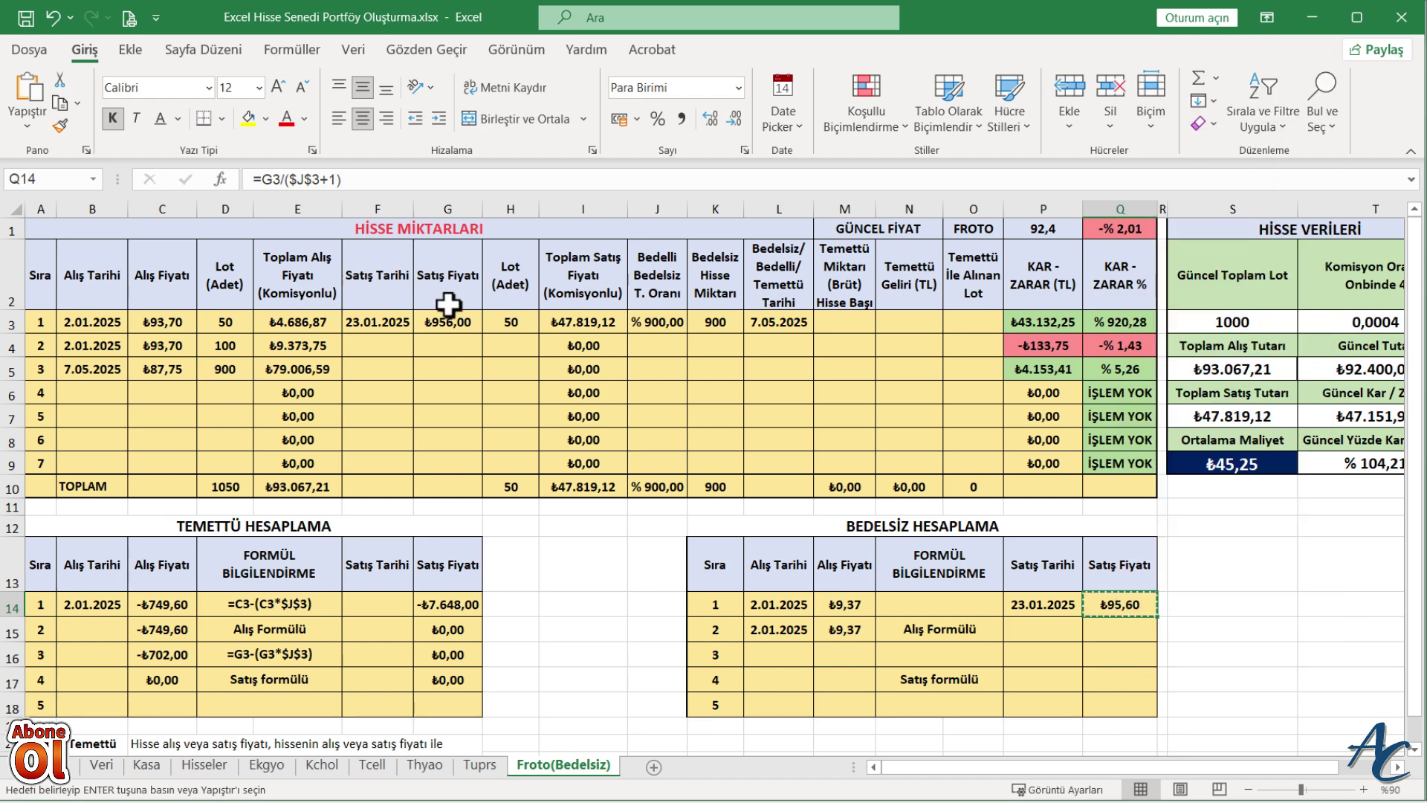
right_click(454, 324)
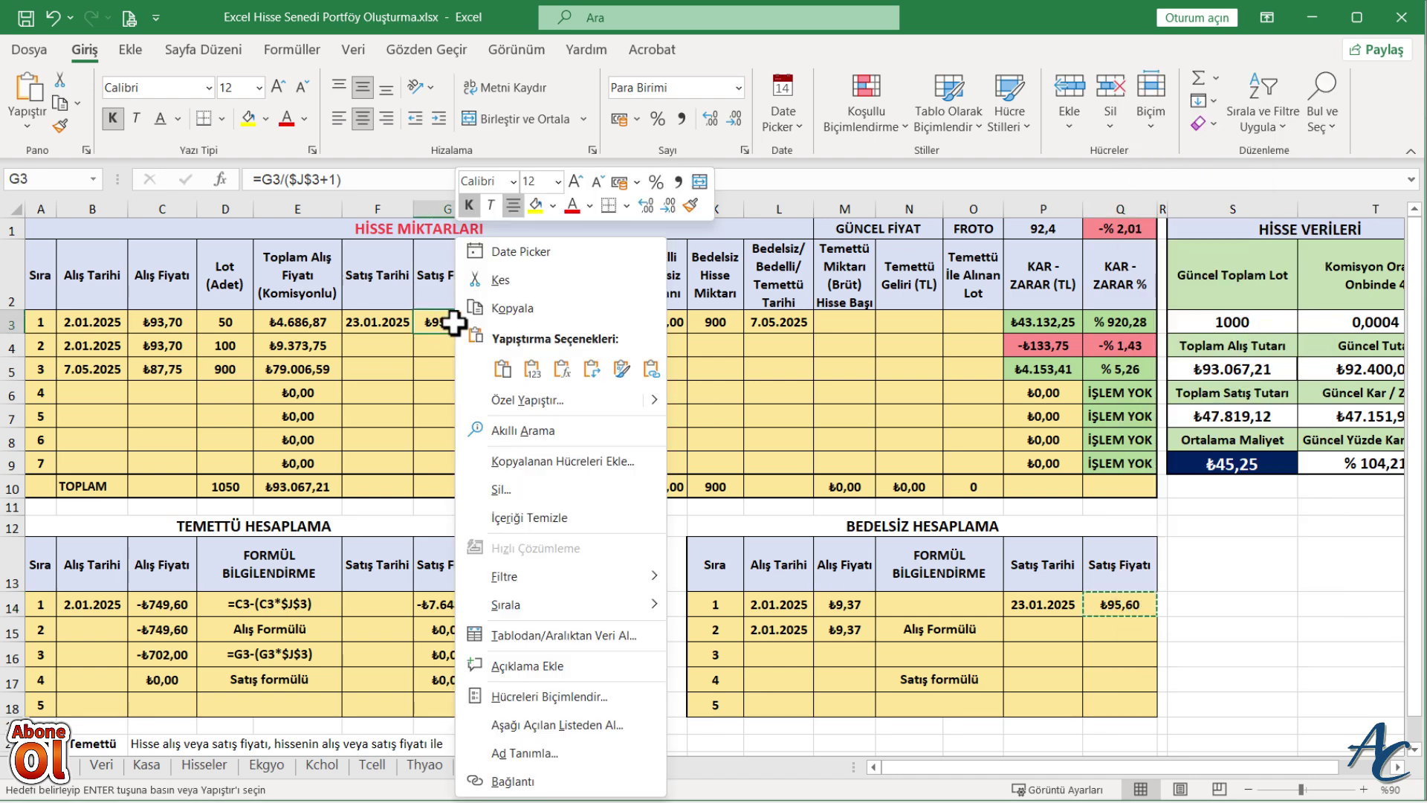
click(510, 356)
click(1220, 570)
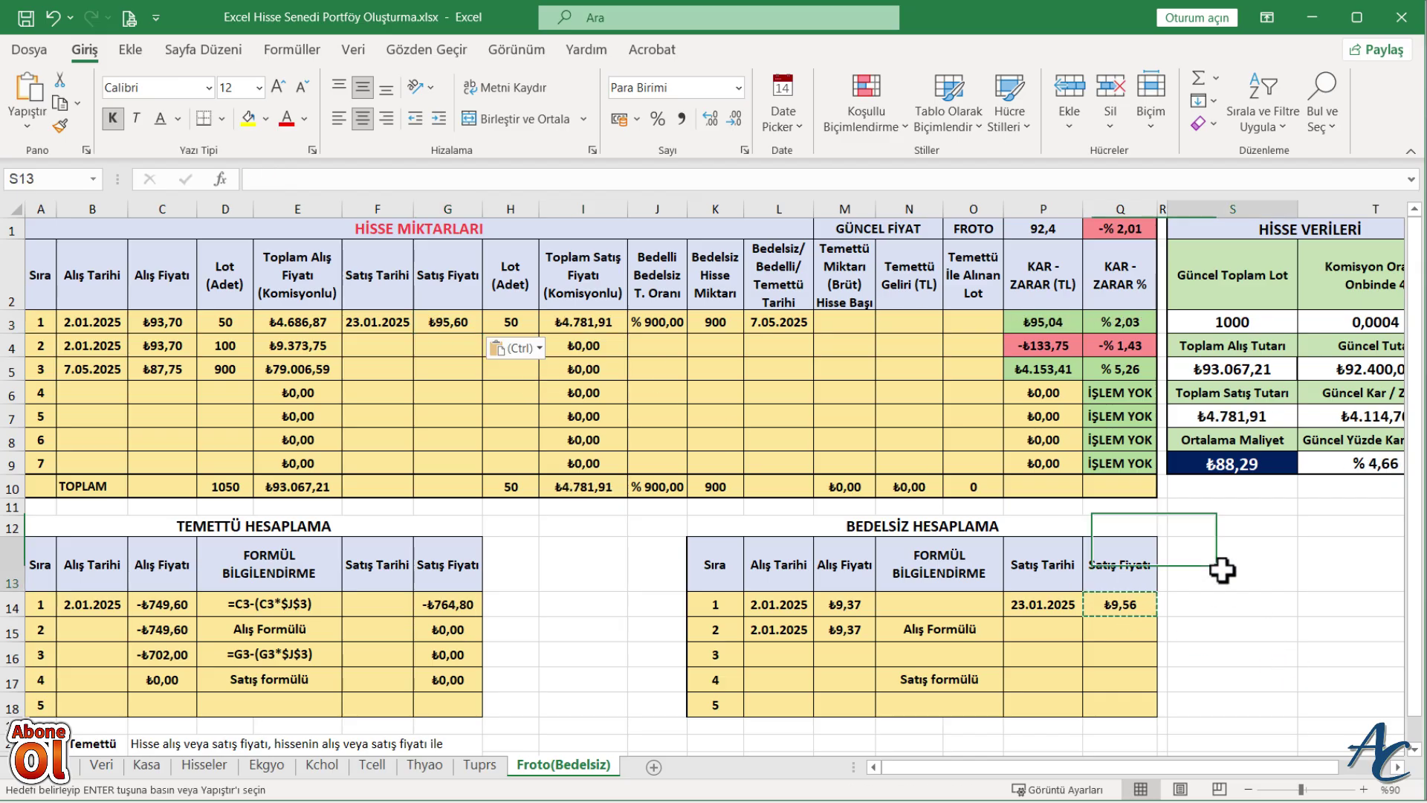
click(1236, 631)
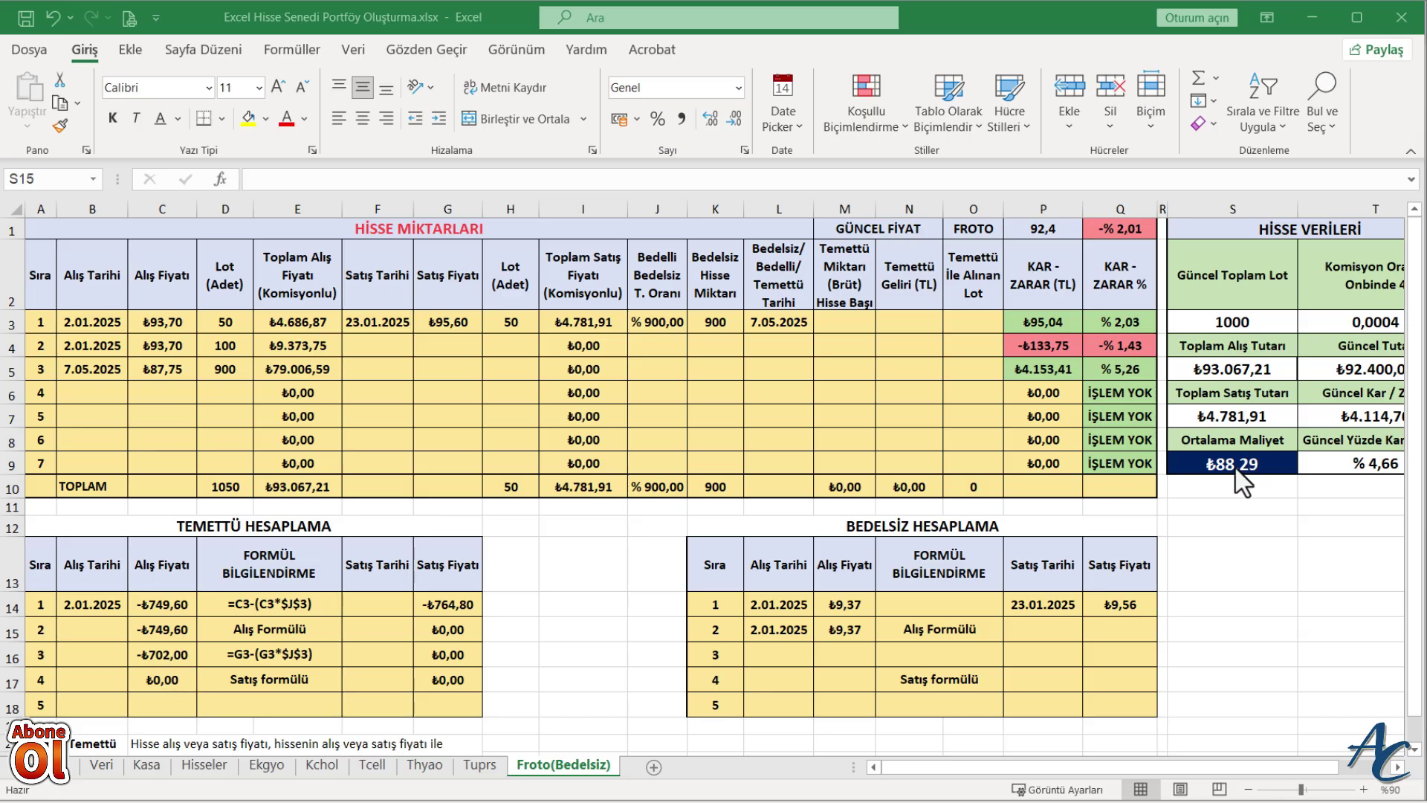
click(1246, 598)
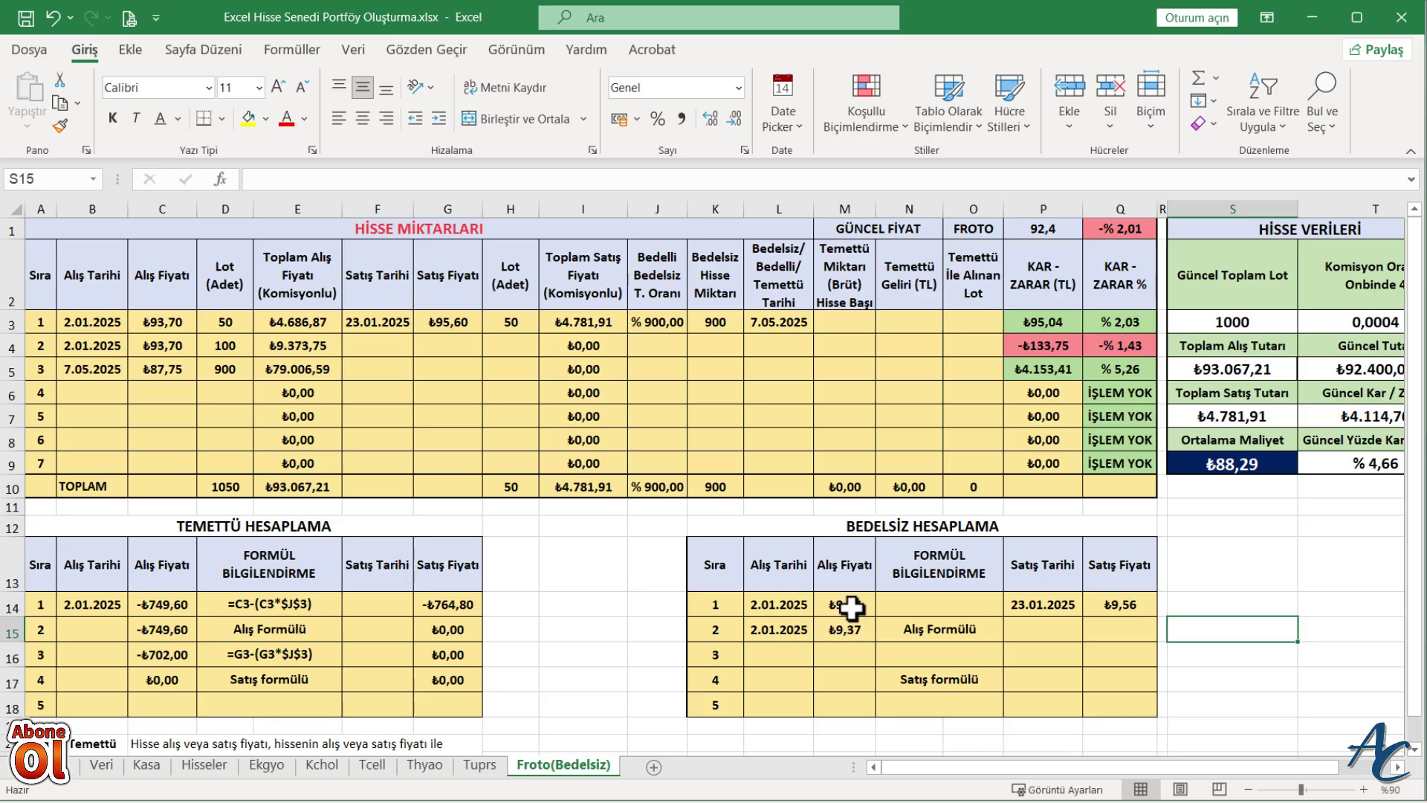
click(269, 602)
Put =FORMÜLMETNİ(M14) in N14 so it displays the buy formula =C3/($J$3+1)
drag(405, 179, 237, 194)
key(ctrl+c)
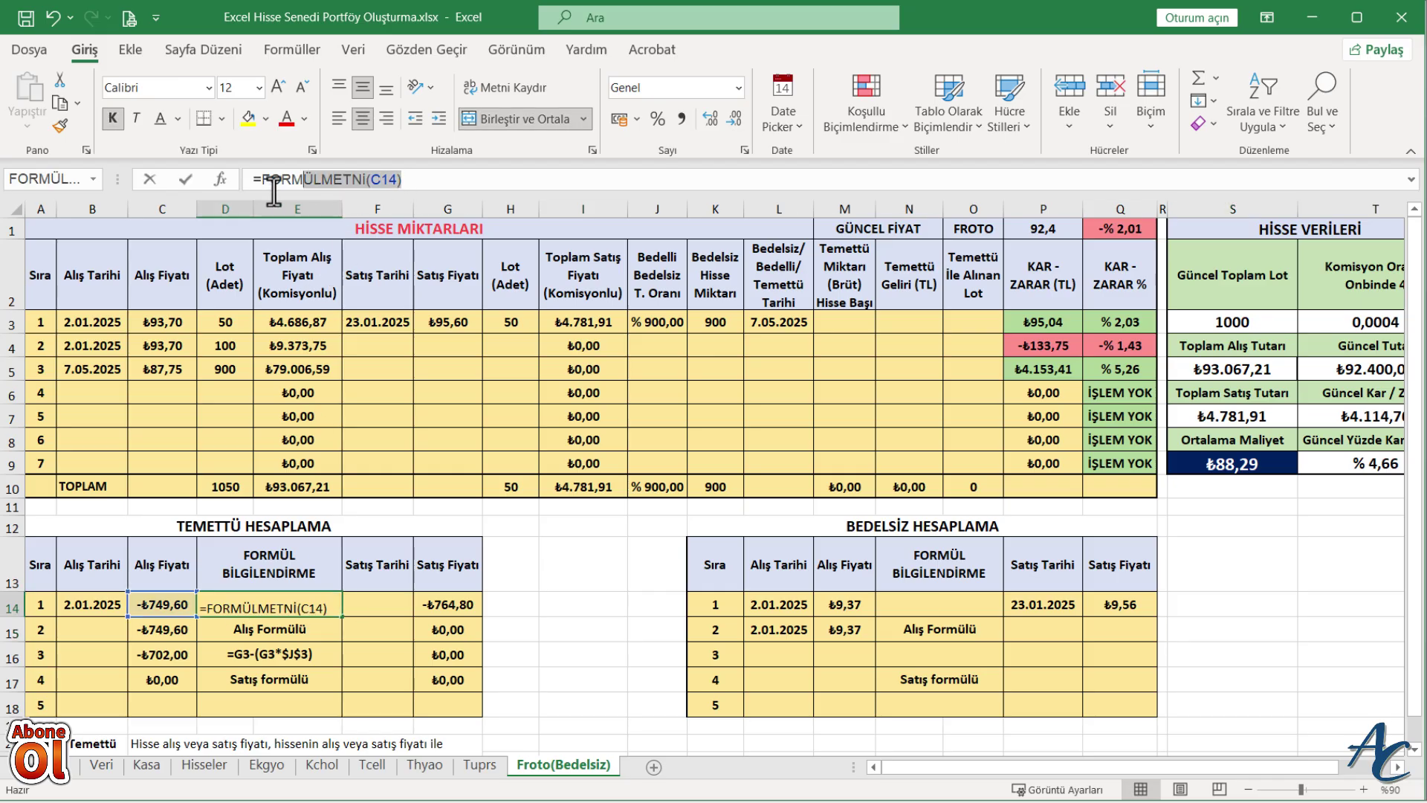
key(Return)
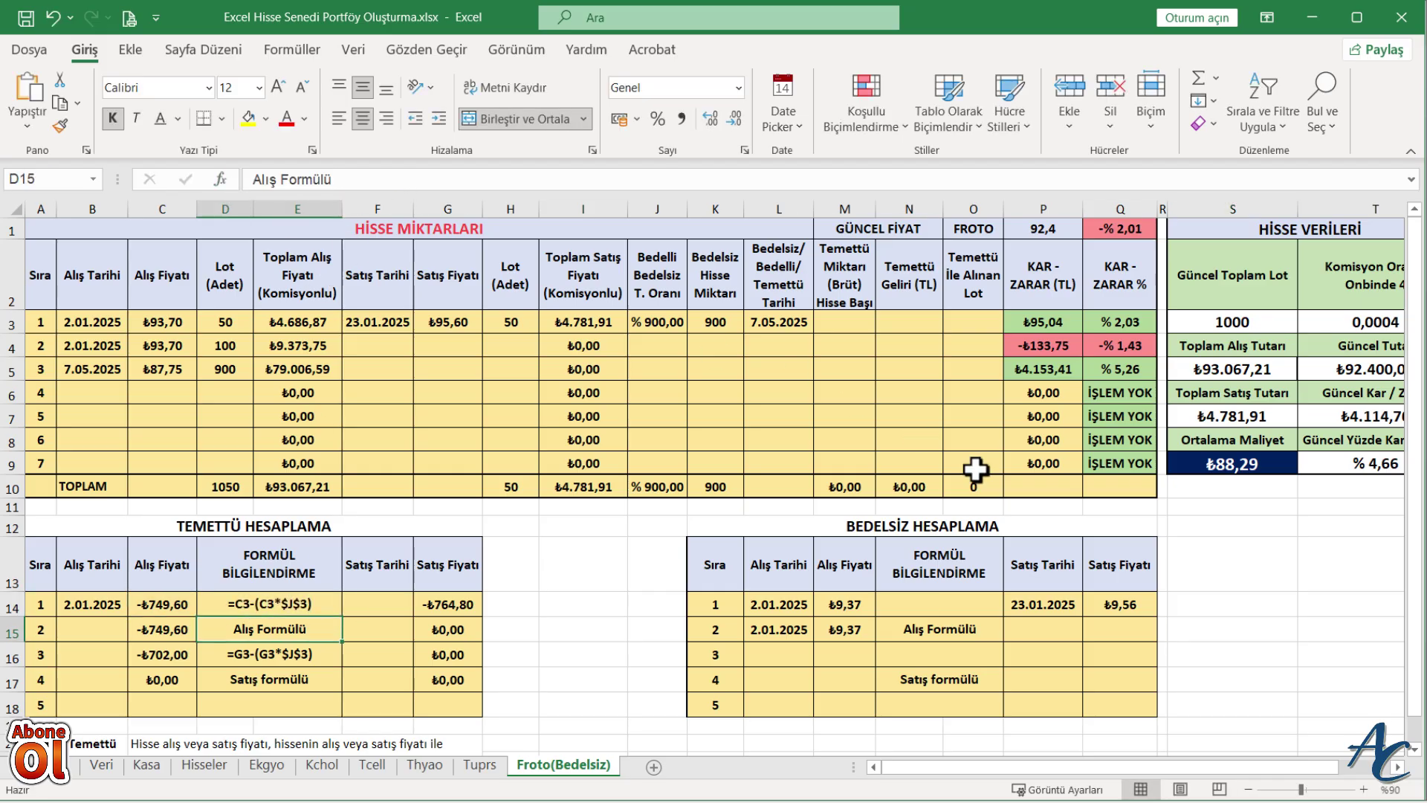
click(938, 610)
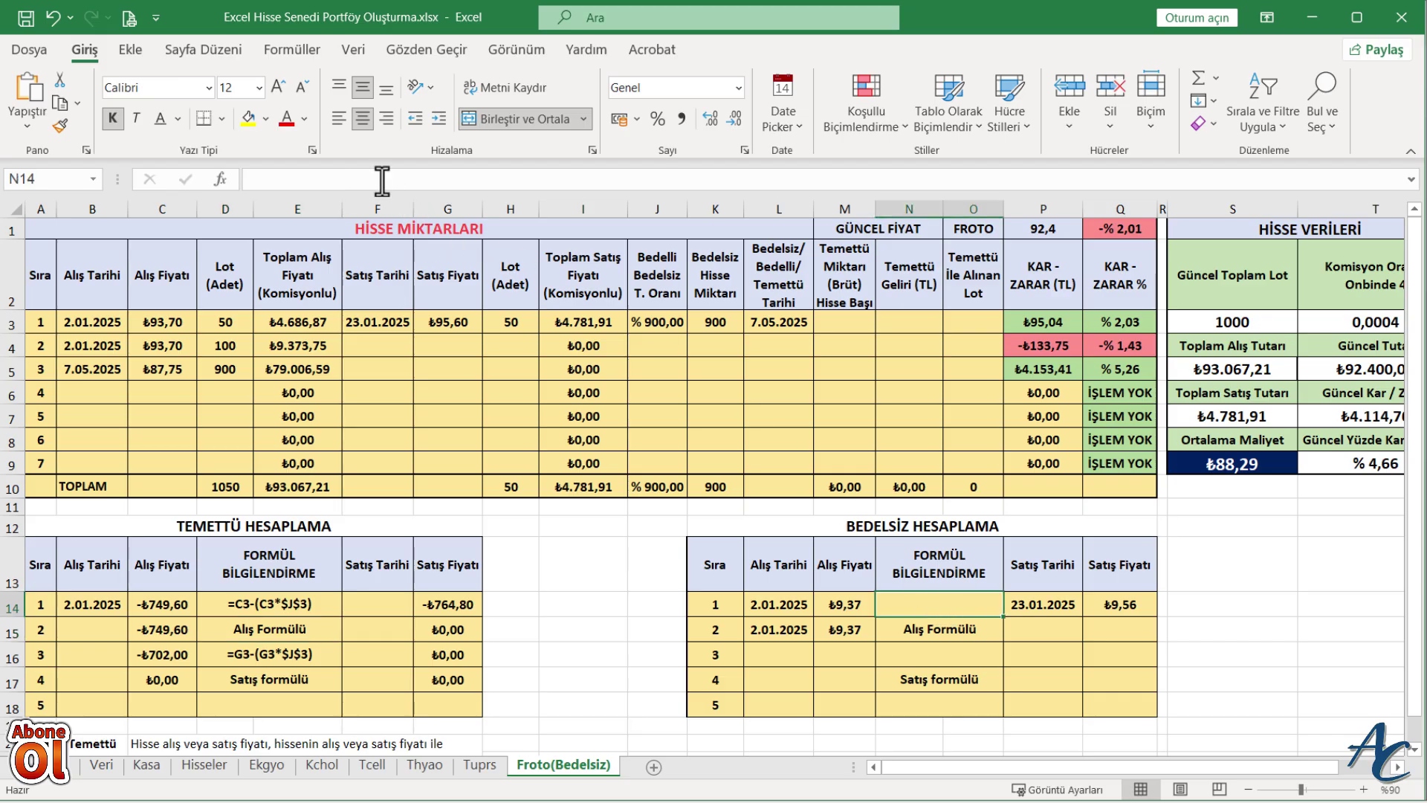
click(379, 179)
key(ctrl+v)
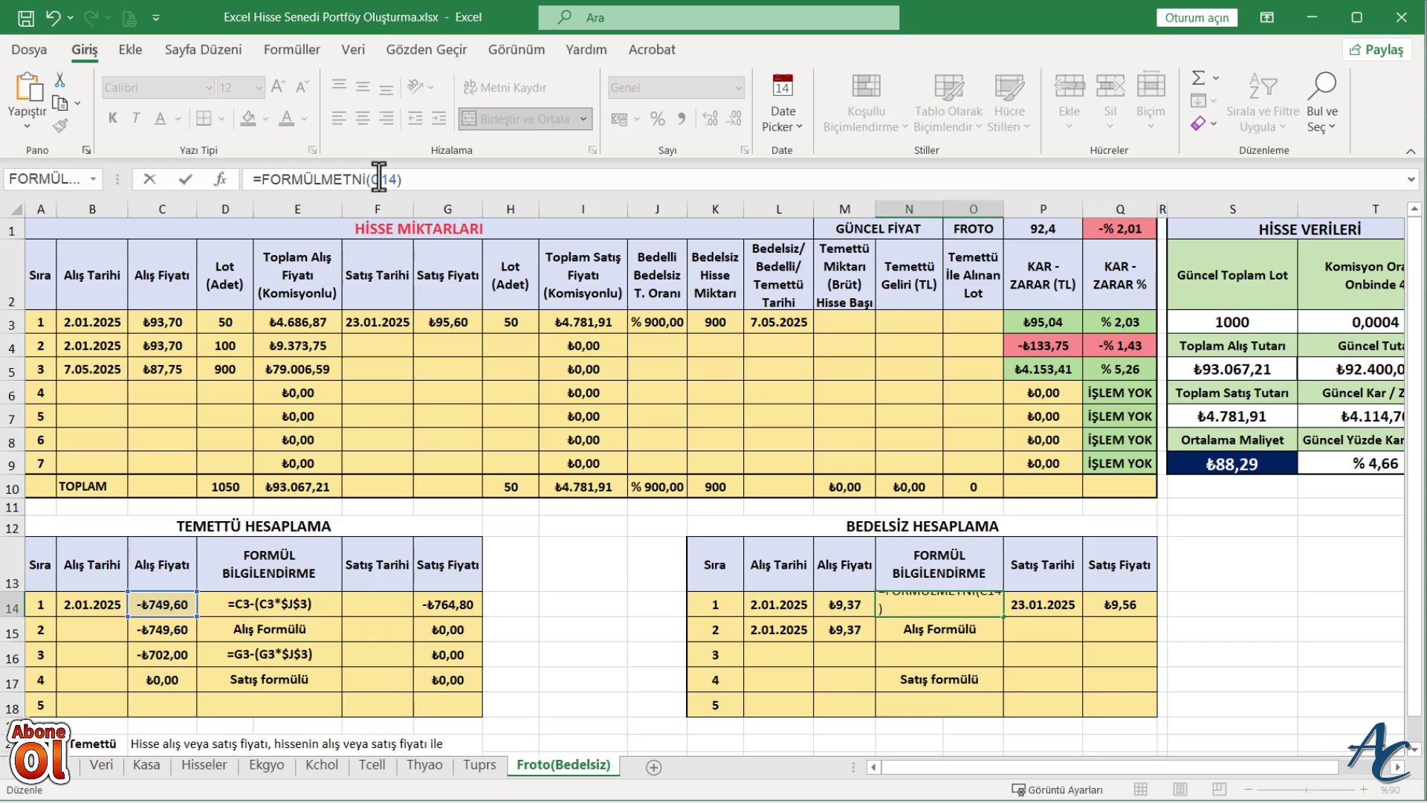
key(Return)
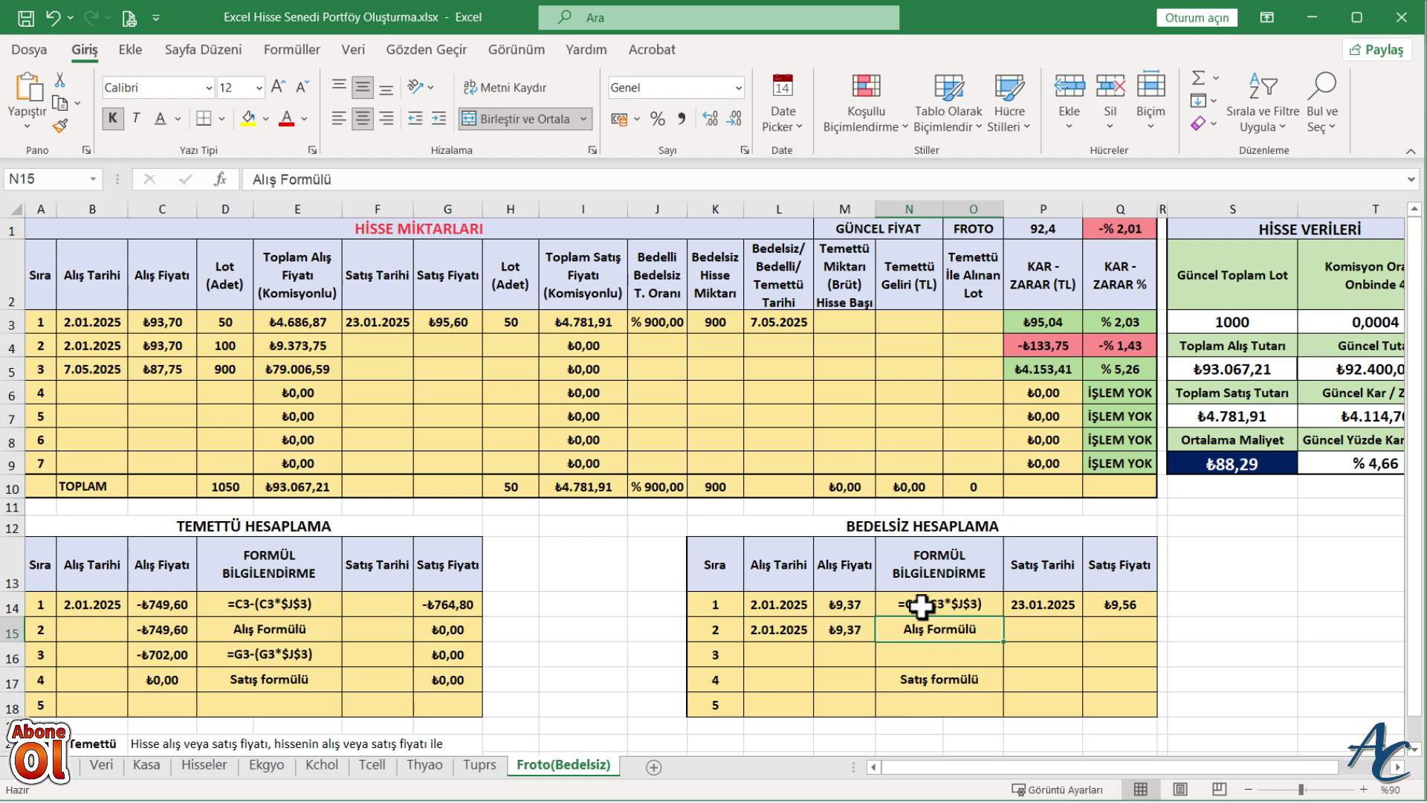
click(921, 606)
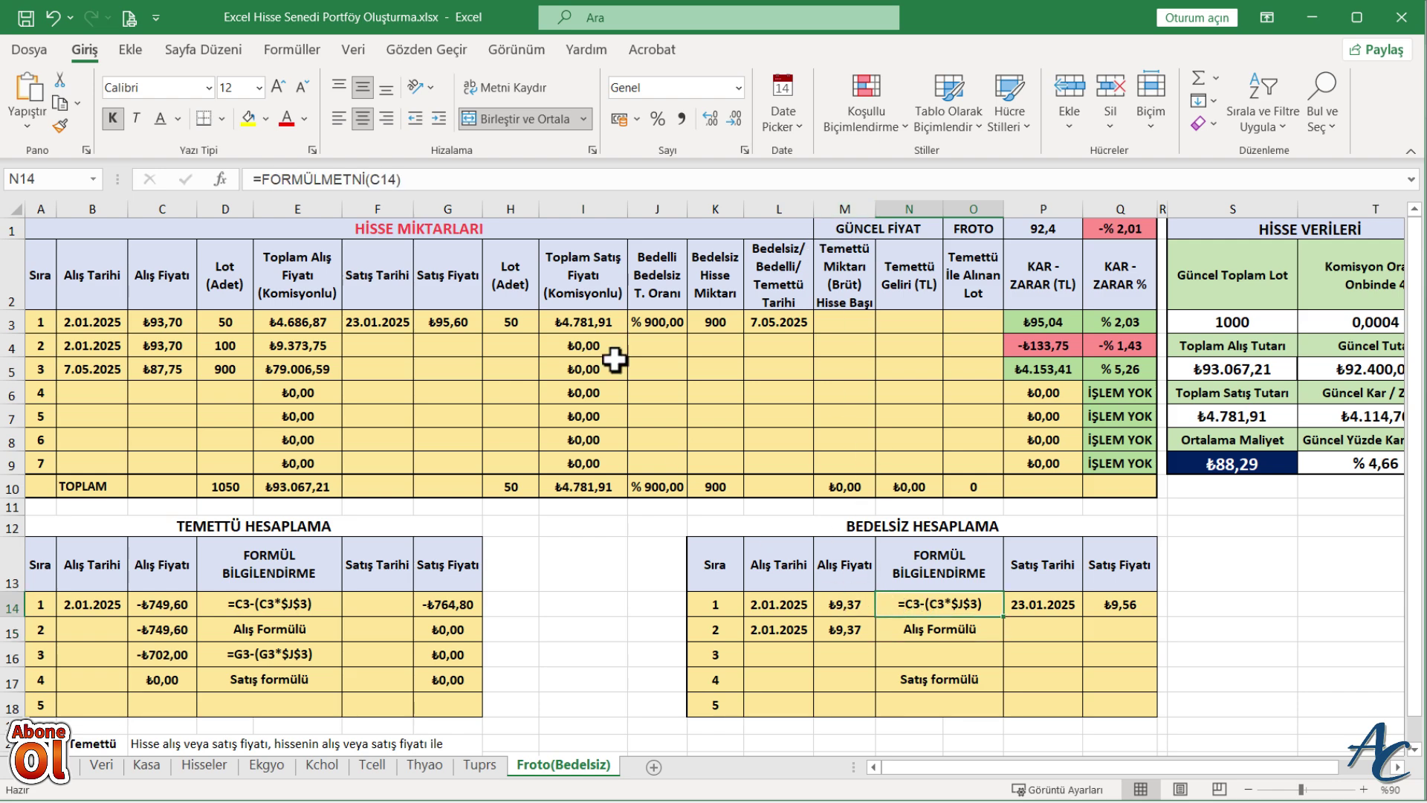
click(380, 178)
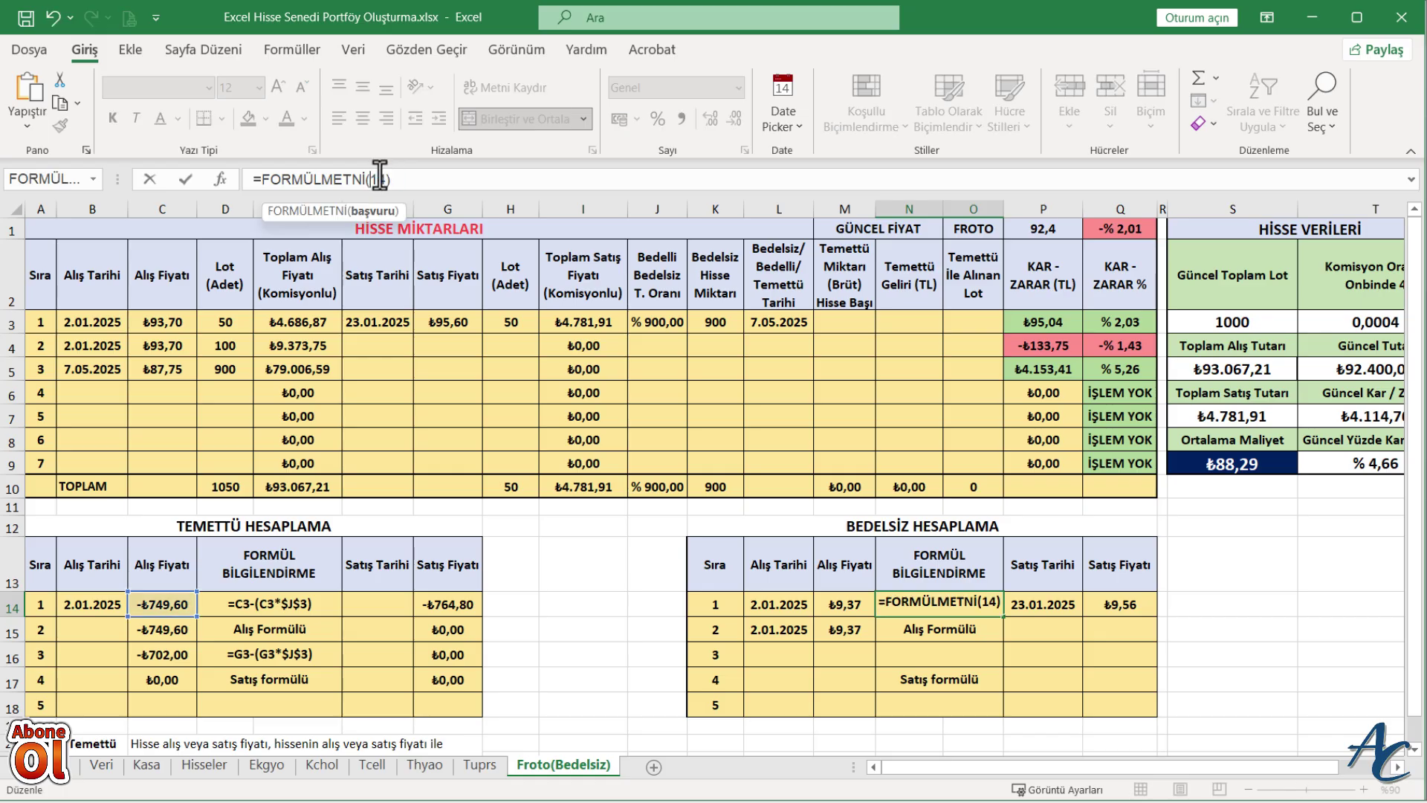
key(BackSpace)
text(M)
key(Return)
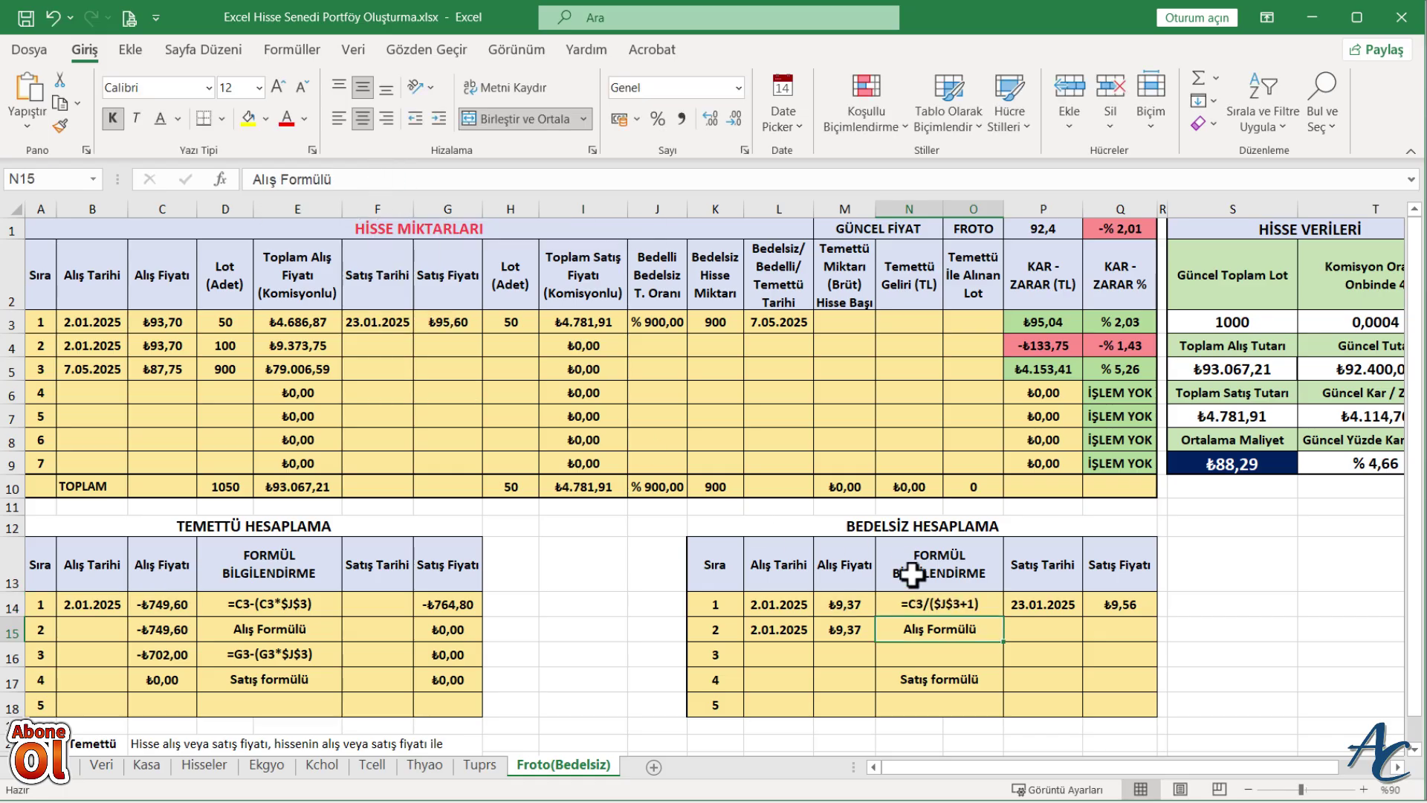
Copy that into N16 and point it at Q14 to display the sell formula =G3/($J$3+1)
click(951, 603)
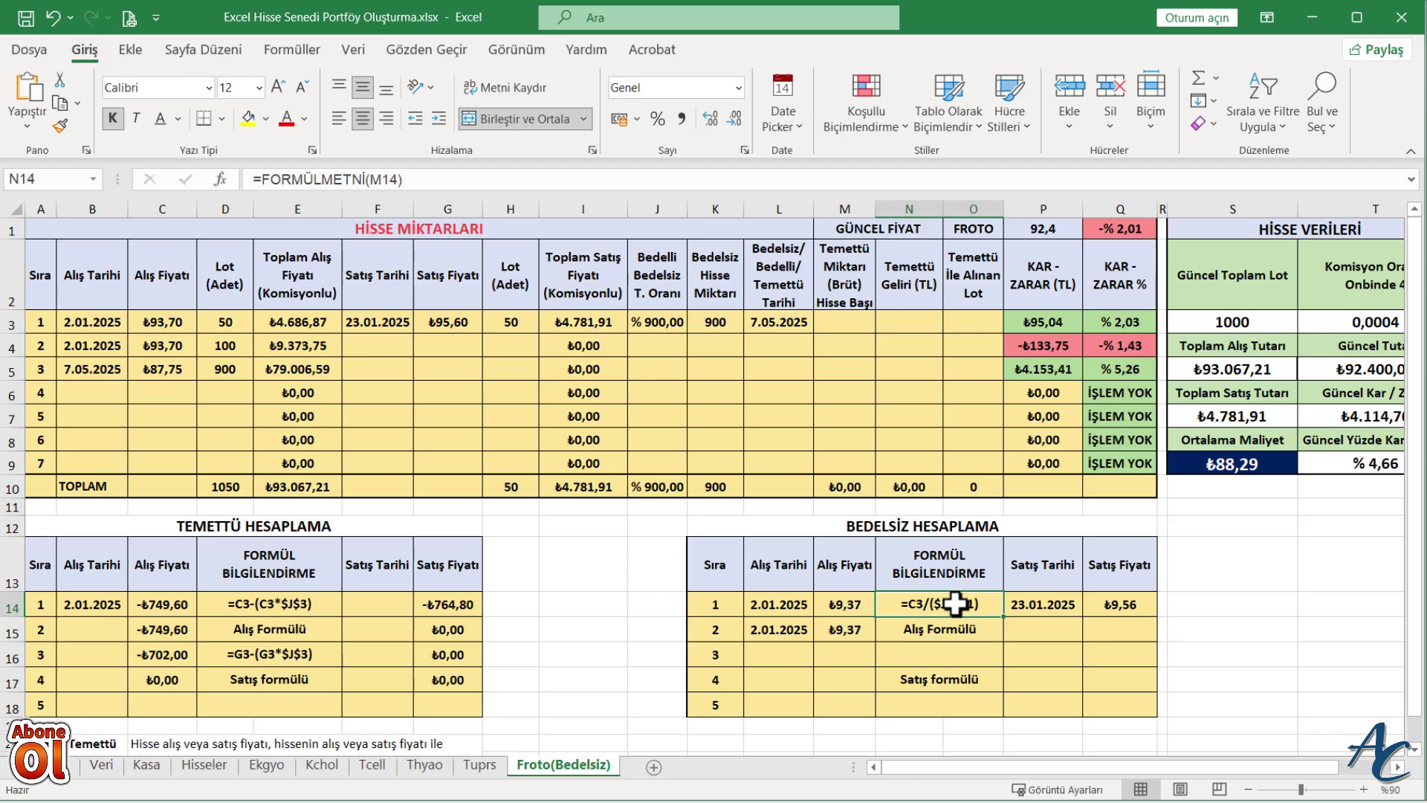
key(ctrl+c)
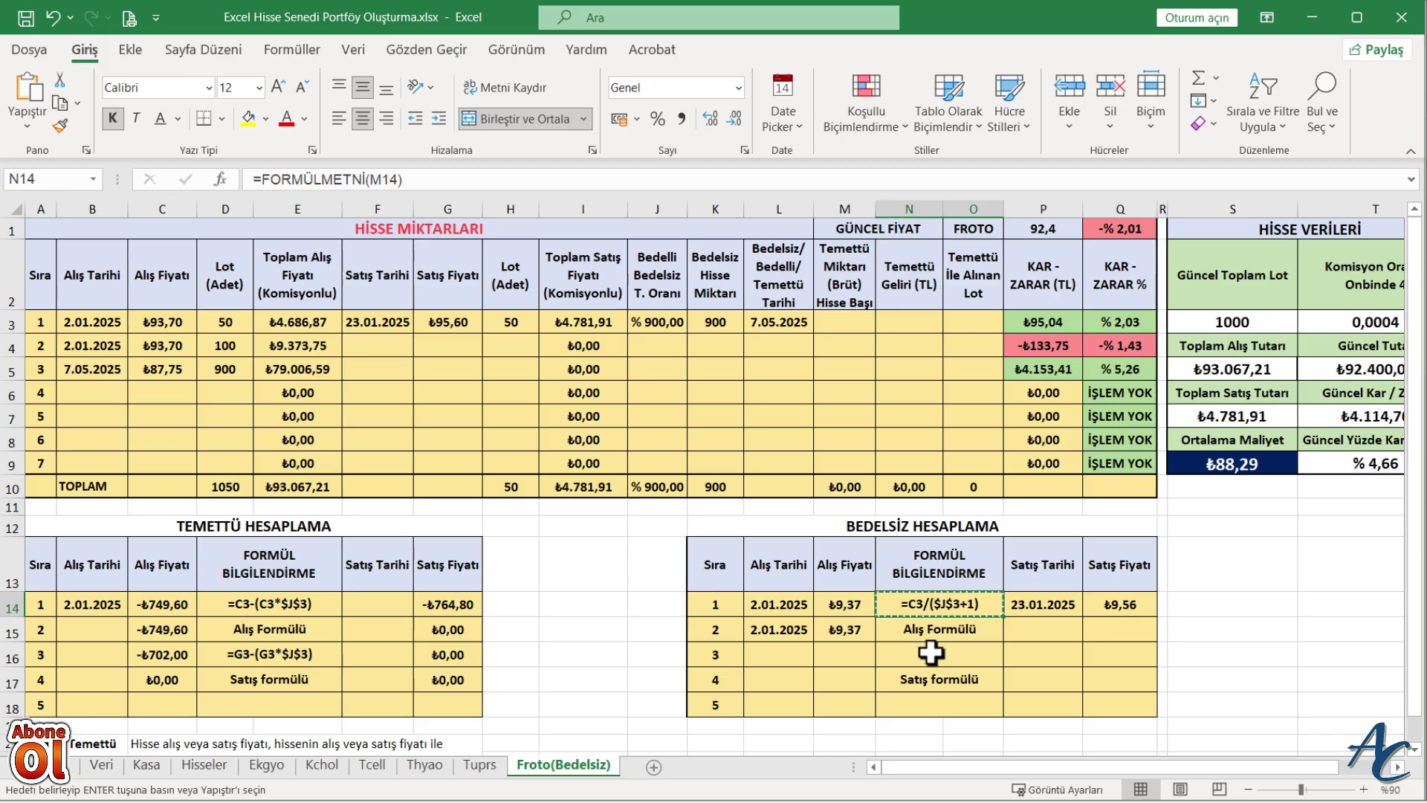
click(931, 653)
key(ctrl+v)
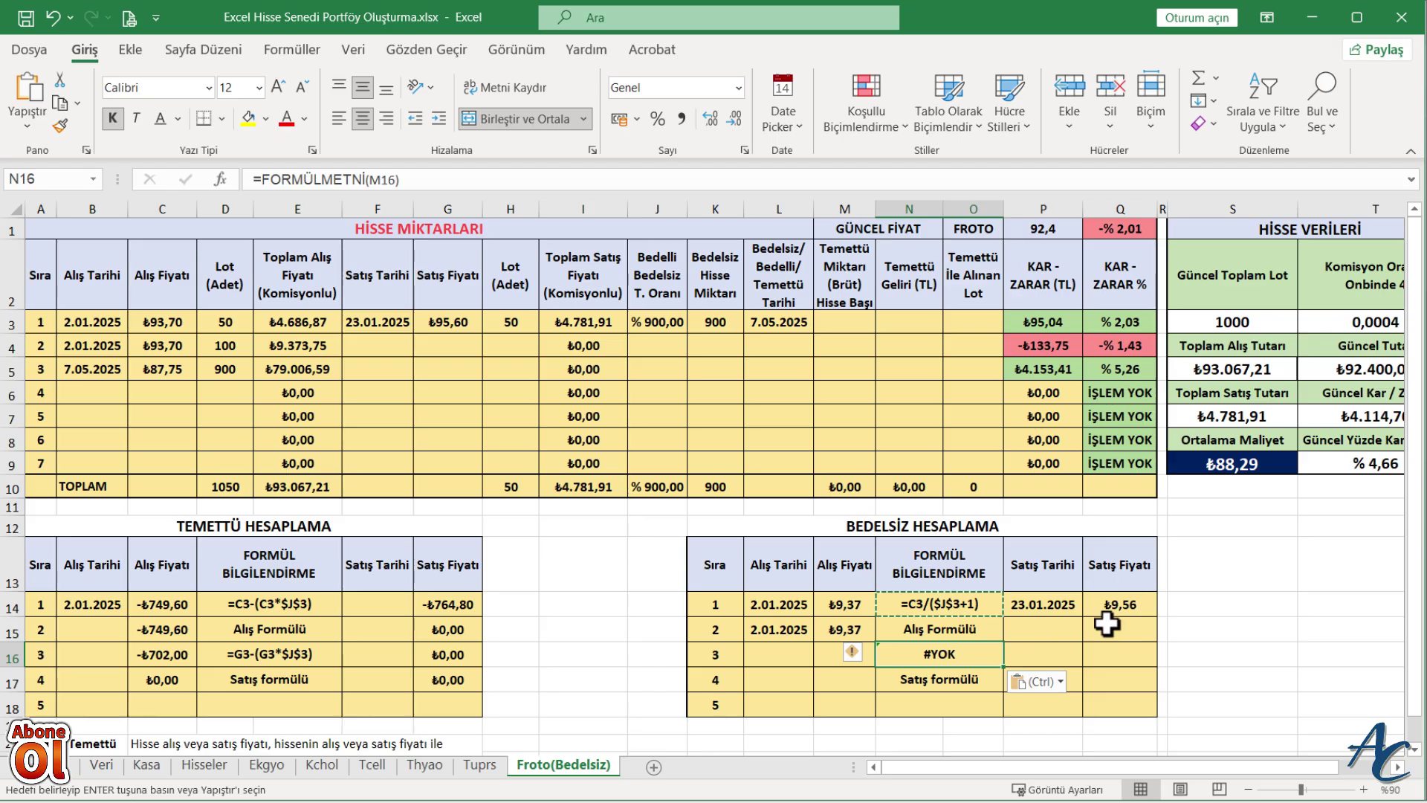
double_click(390, 179)
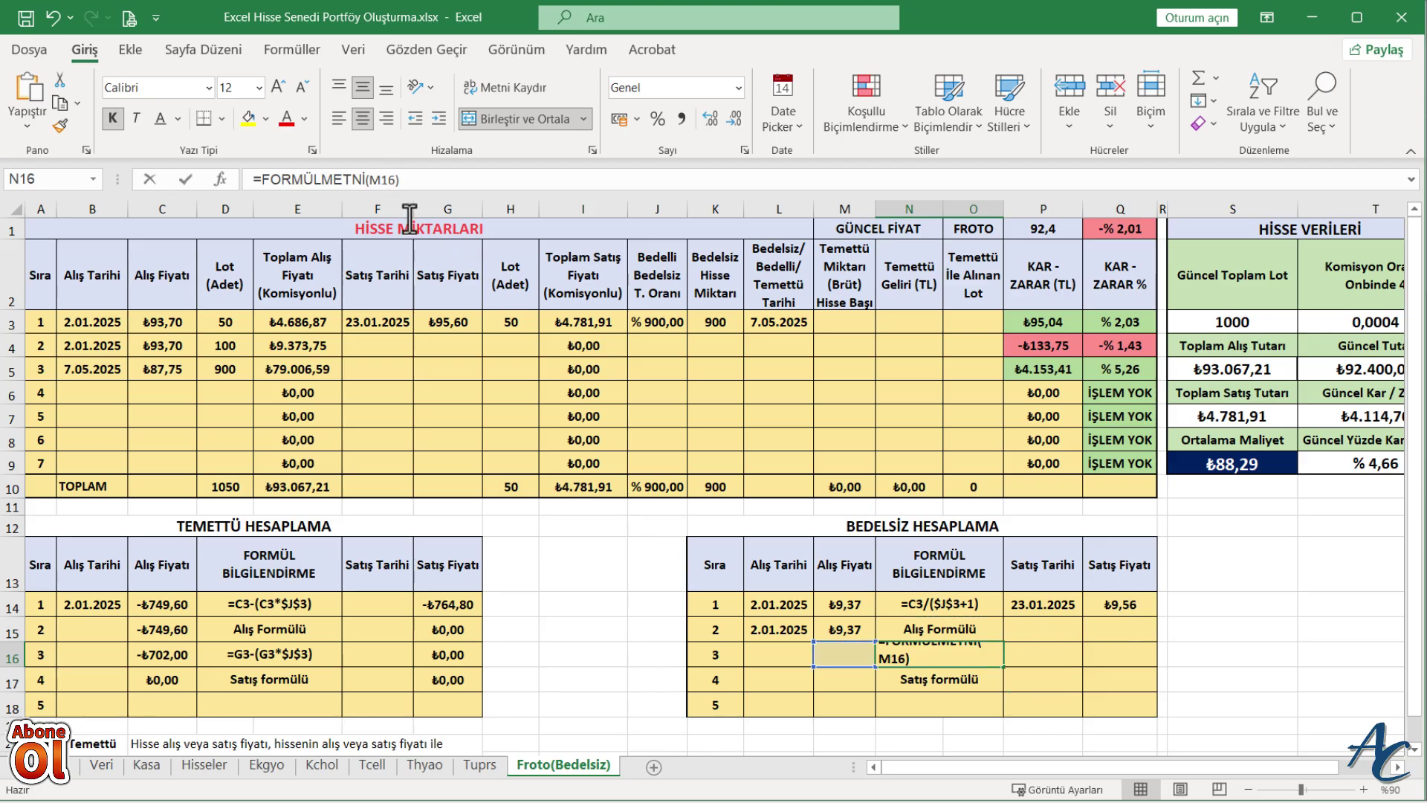
key(BackSpace)
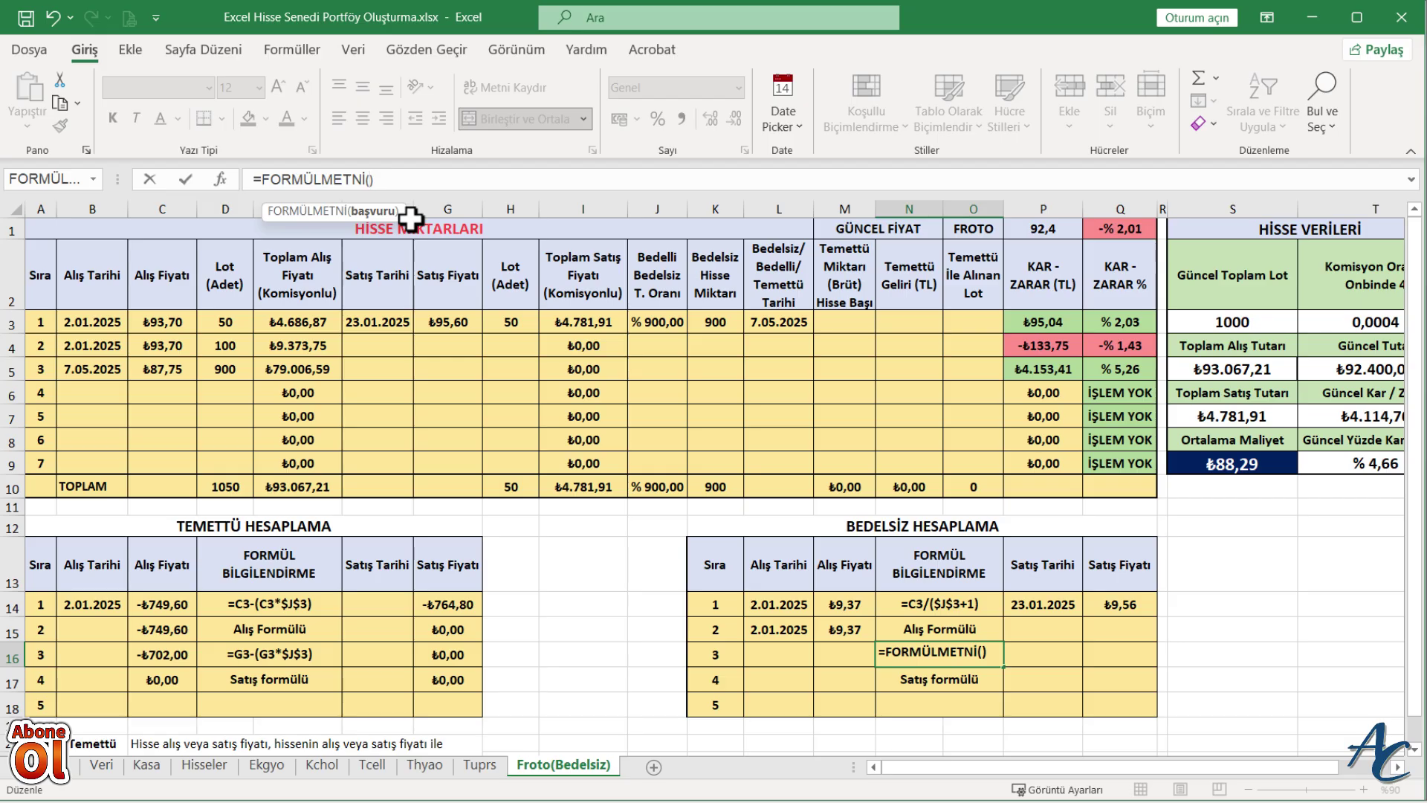
text(Q14)
key(Return)
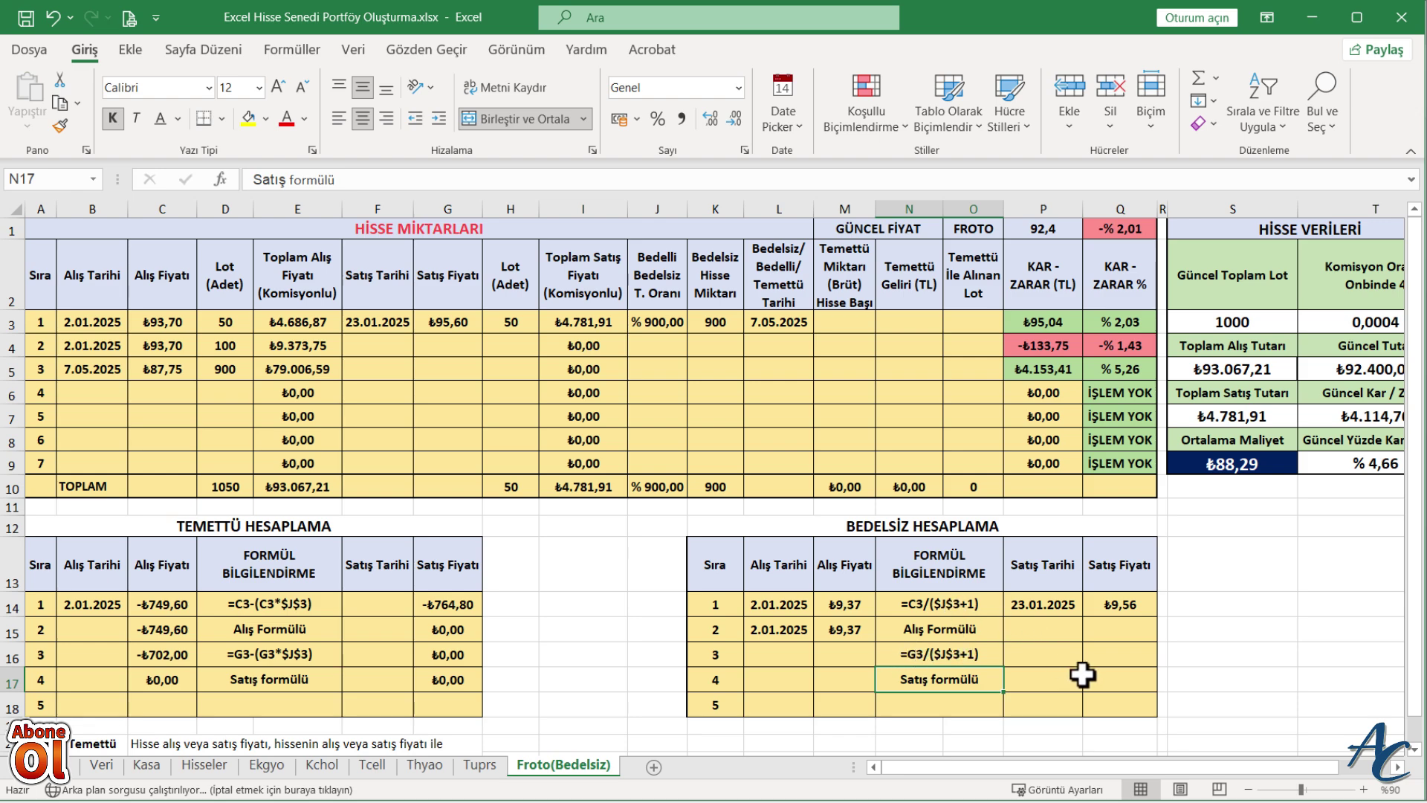
Make D14's explanation static text C3-(C3*$J$3) by pasting it as a value and removing the '='
click(1221, 677)
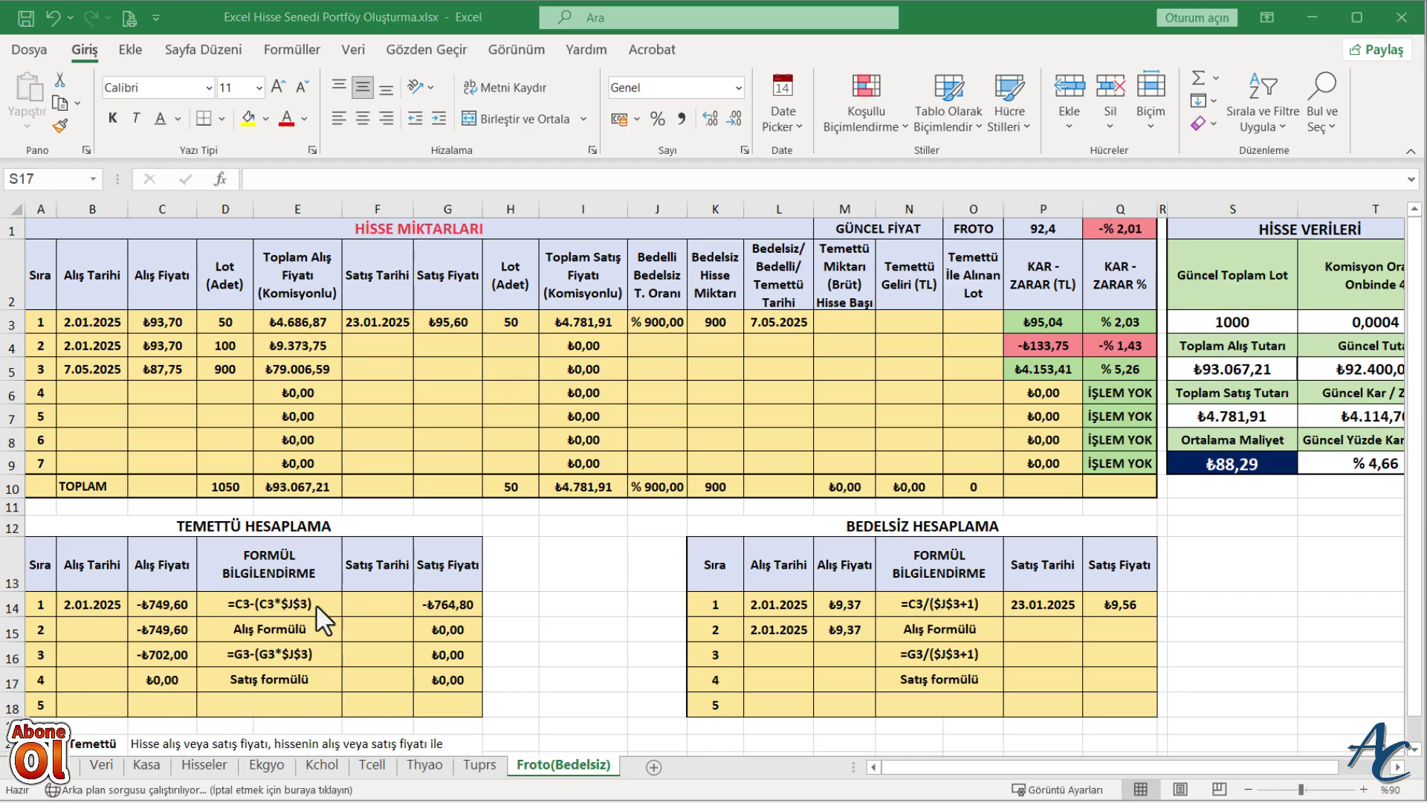
click(167, 655)
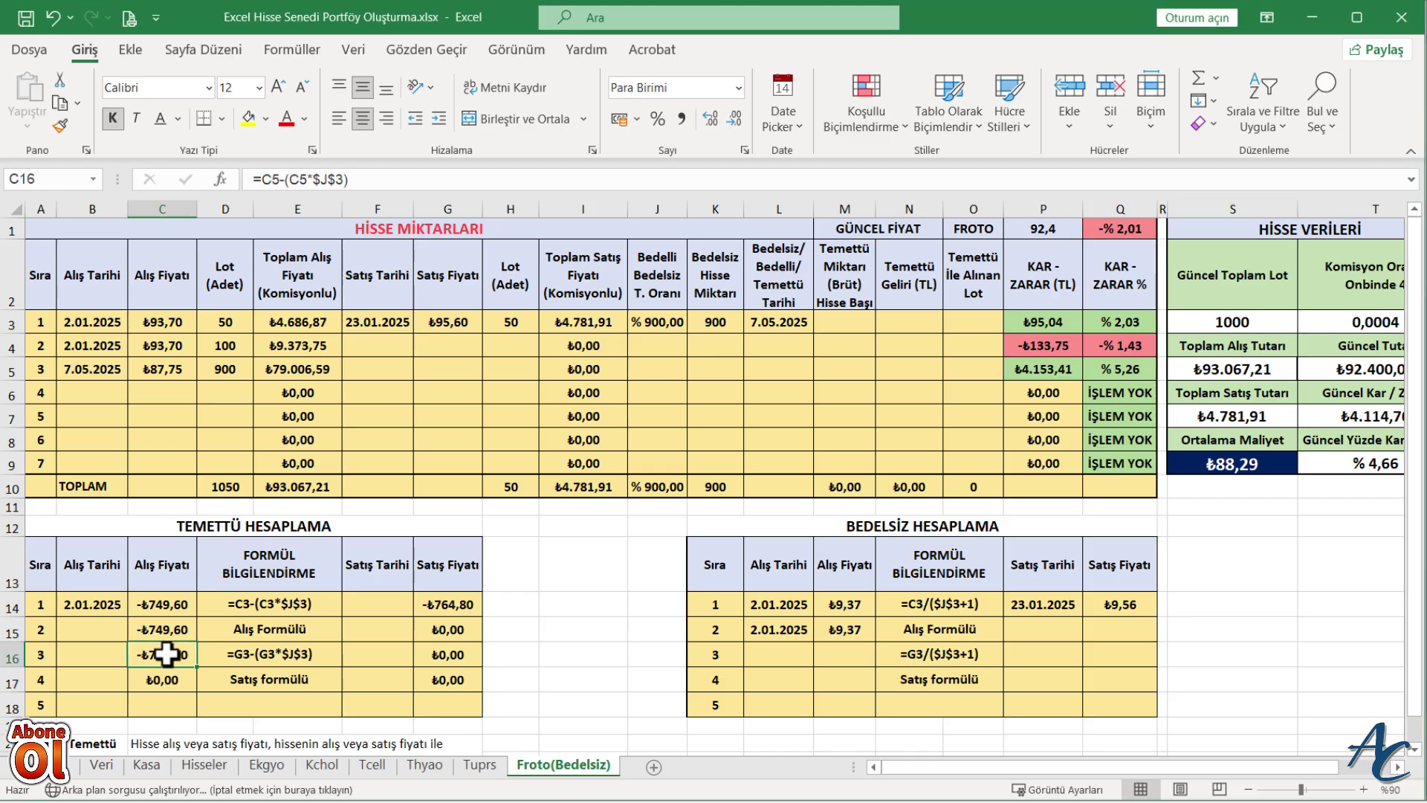
right_click(276, 606)
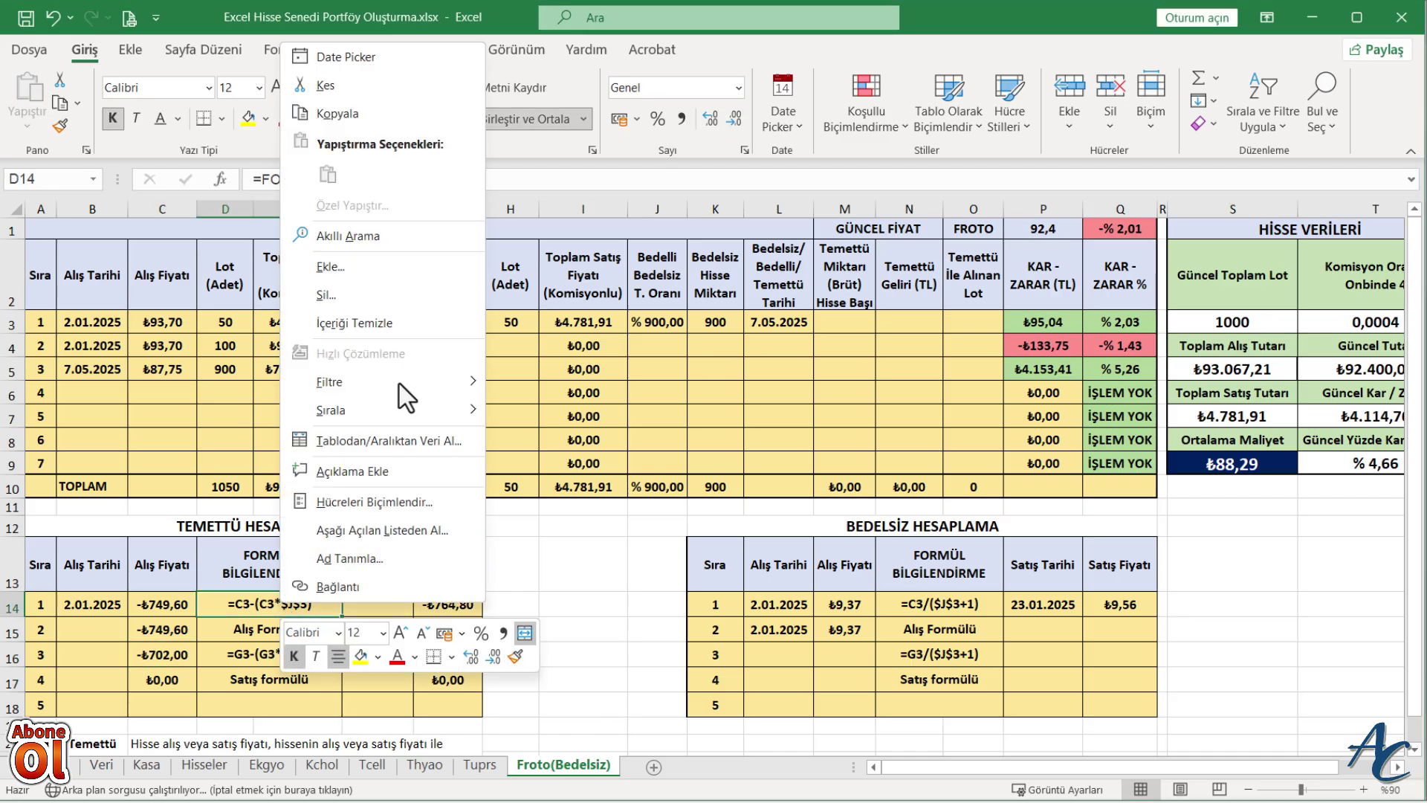
click(418, 112)
right_click(249, 608)
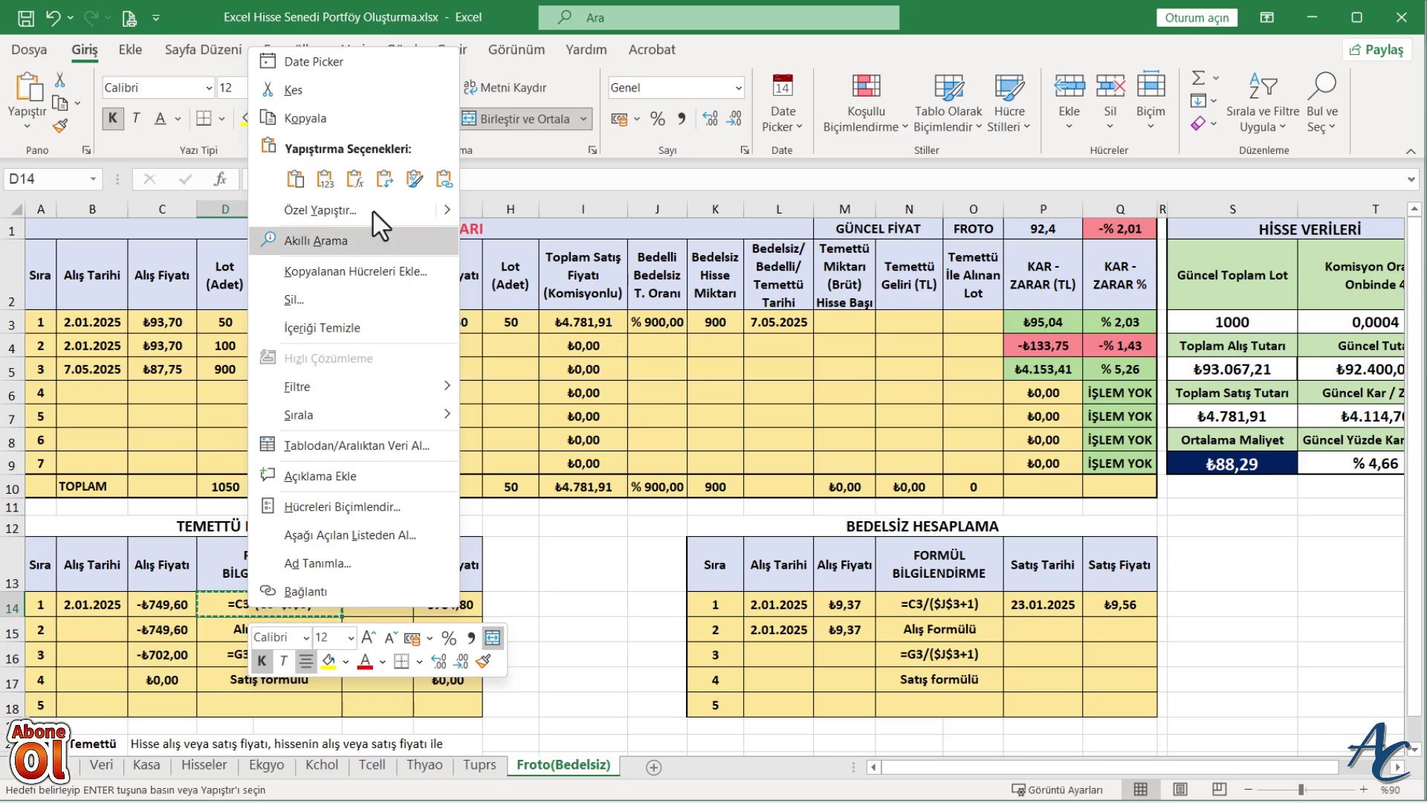
click(325, 179)
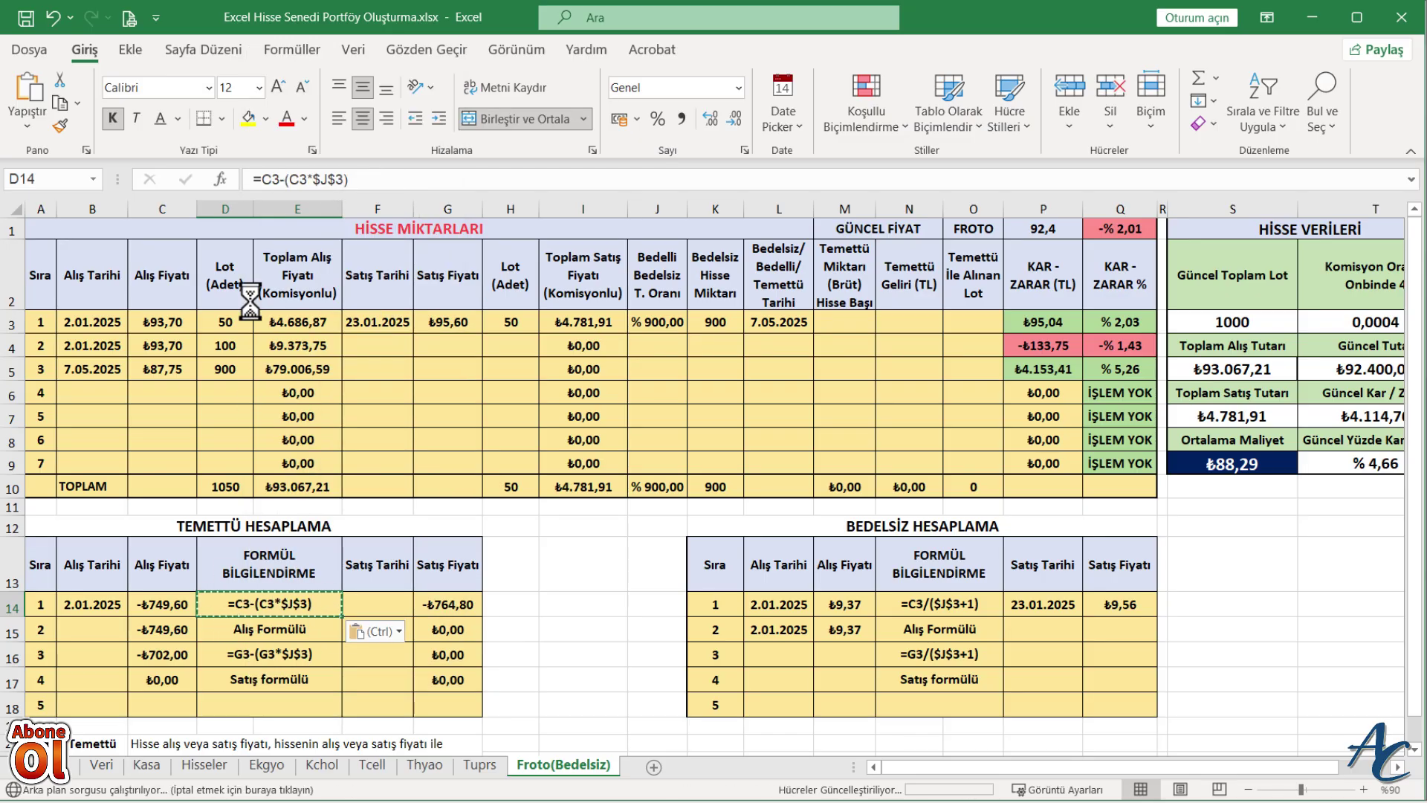
click(259, 187)
key(BackSpace)
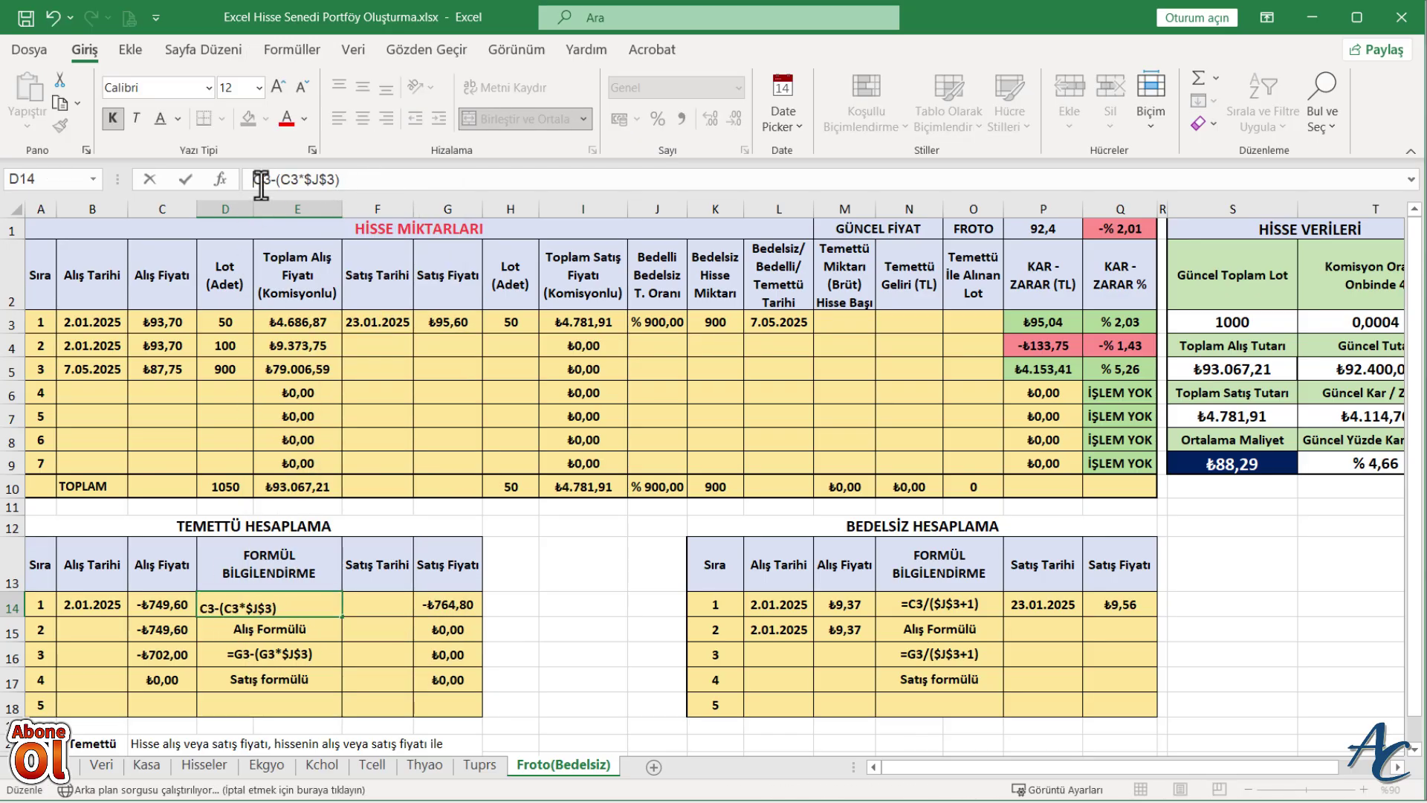
key(Return)
Make D16's explanation static text G3-(G3*$J$3) by pasting it as a value
click(257, 653)
right_click(257, 654)
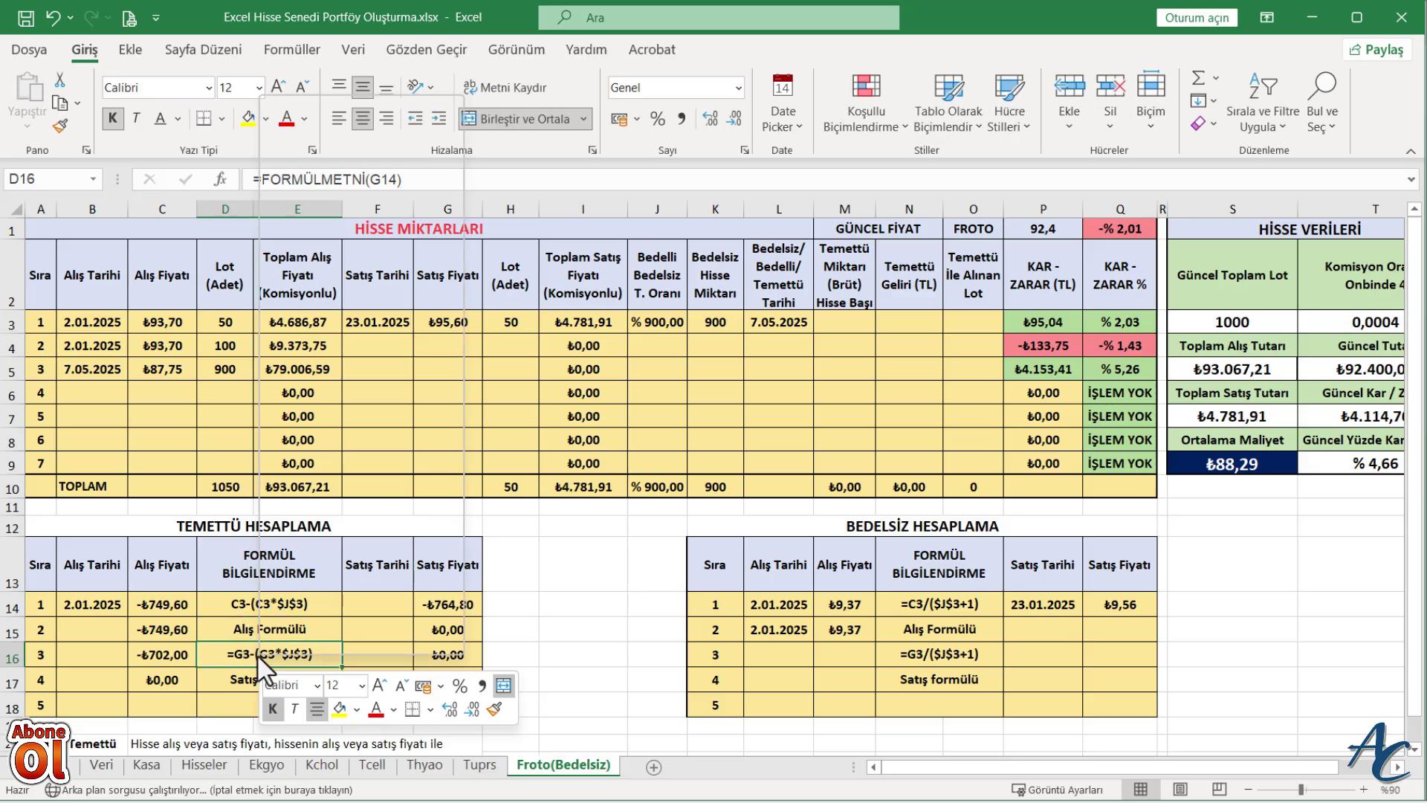
click(326, 168)
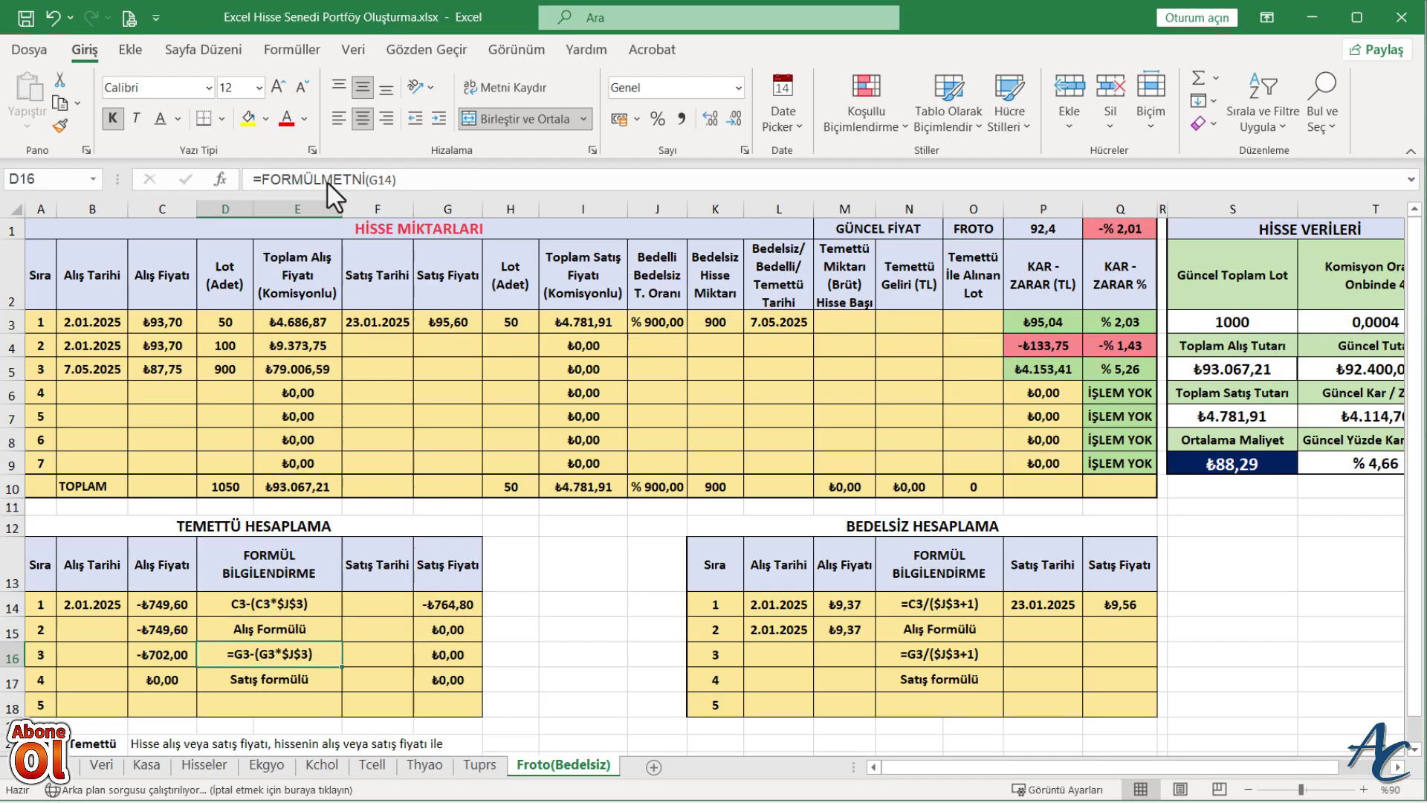
right_click(275, 638)
click(344, 228)
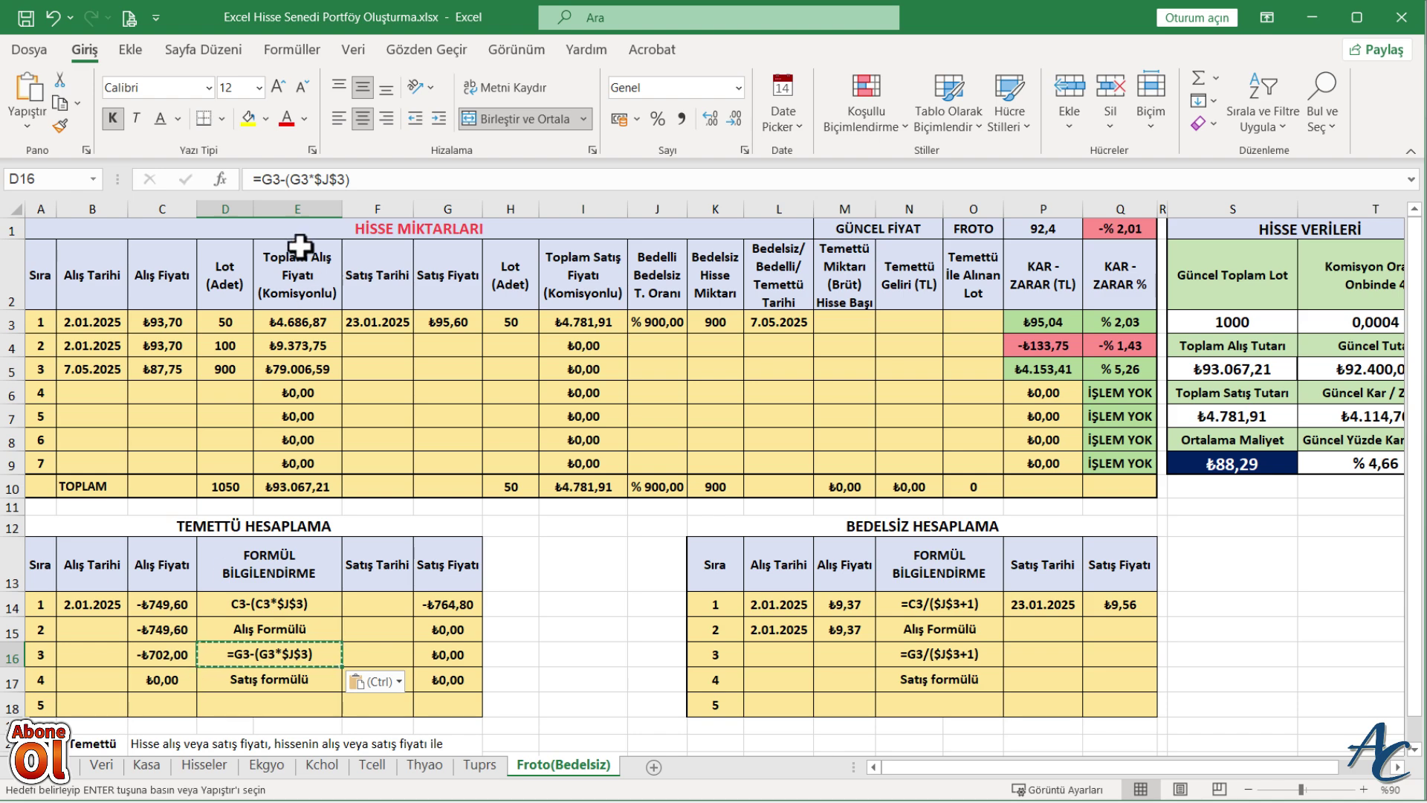
key(Return)
Clear the Alış Fiyatı values in C14:C17 and the Satış Fiyatı values in G14:G17
drag(169, 600, 166, 674)
key(Delete)
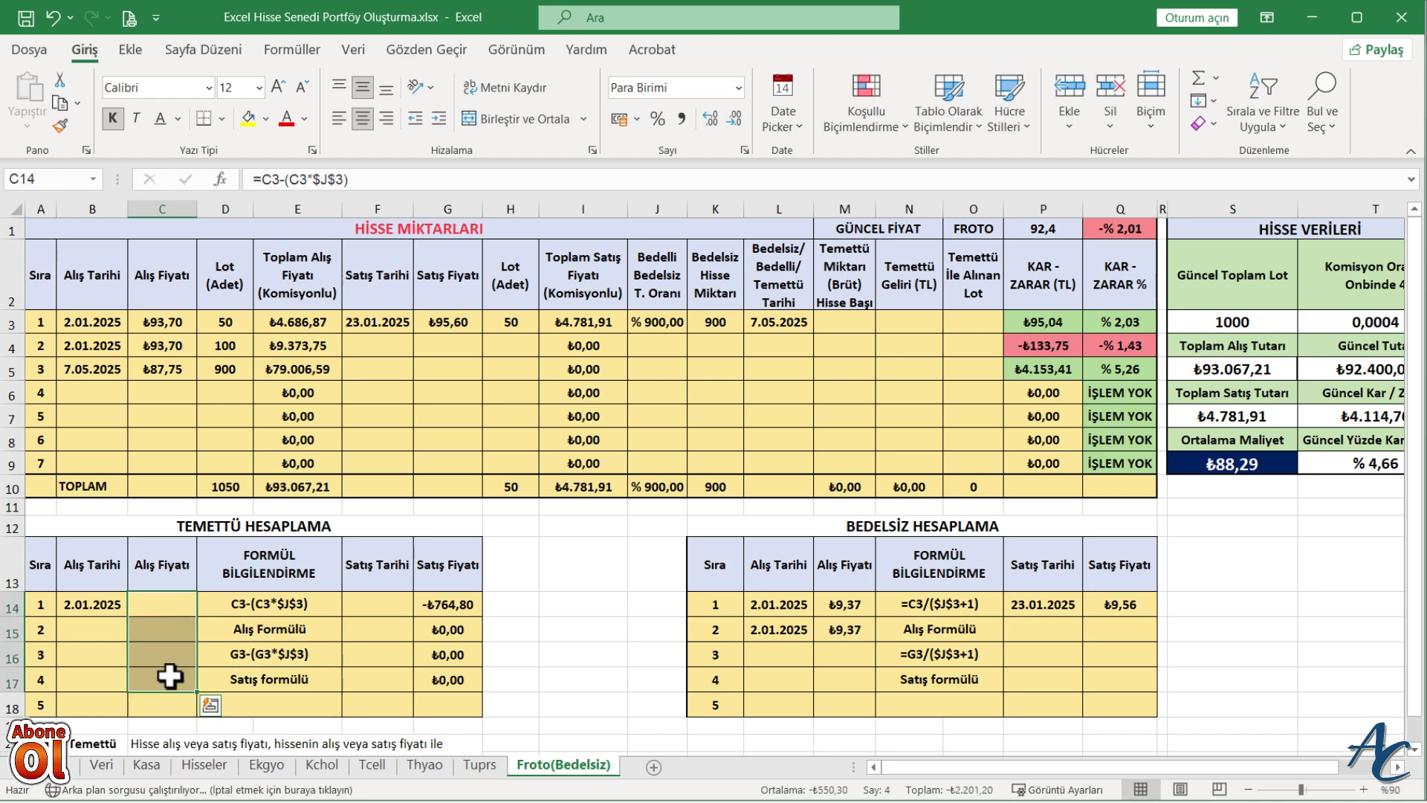
drag(463, 602, 452, 678)
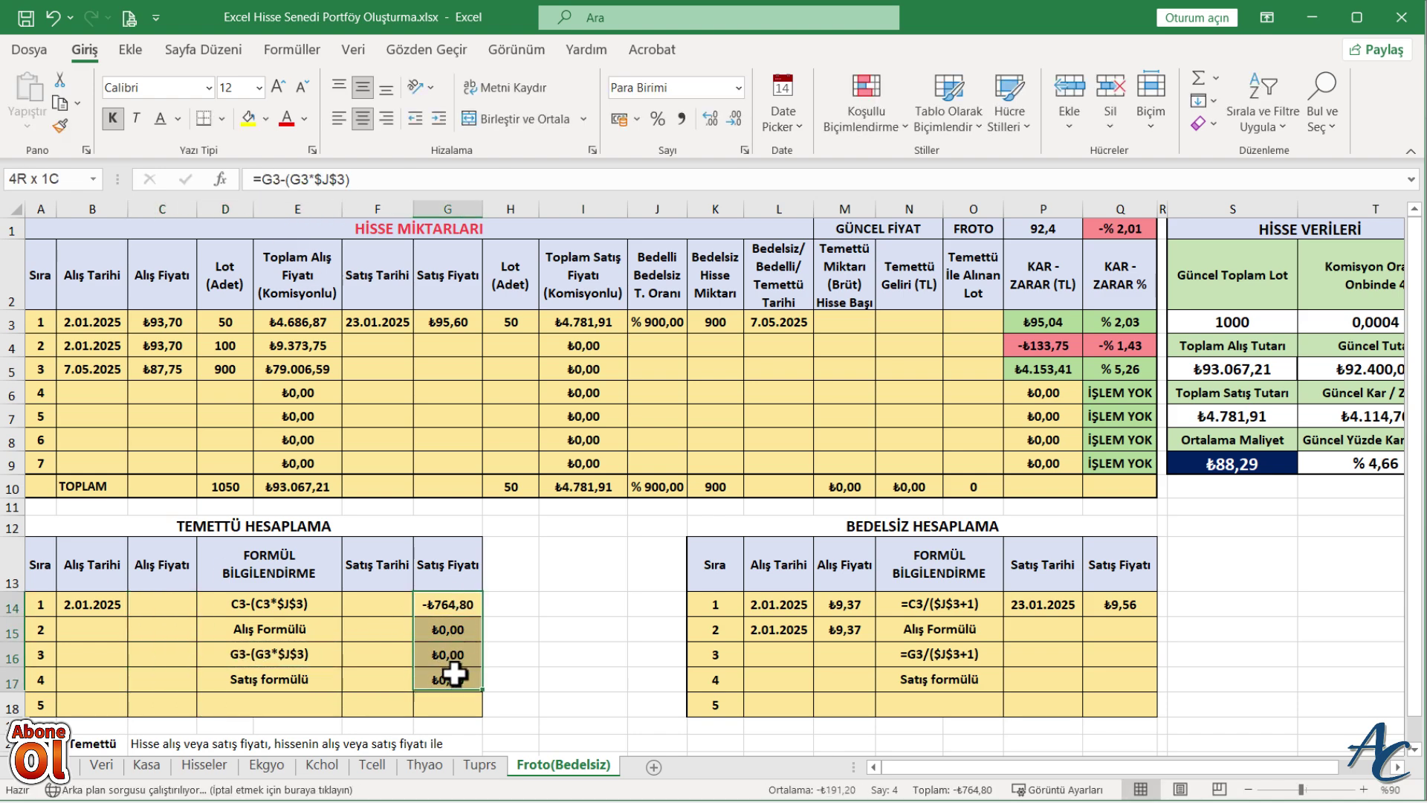
key(Delete)
Glance at the Kchol sheet, then return to Froto(Bedelsiz) and check the static text in D14 and D16
click(378, 629)
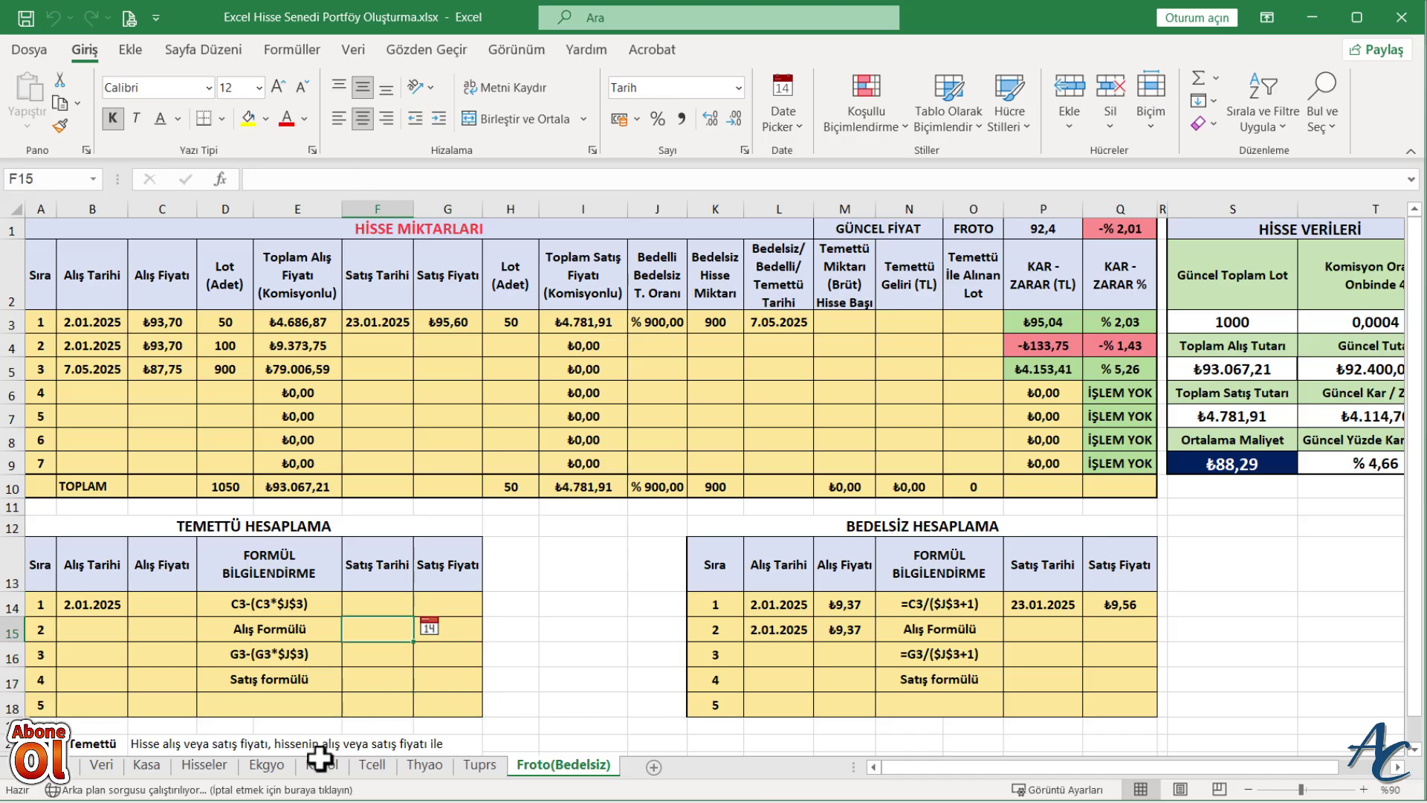
click(323, 765)
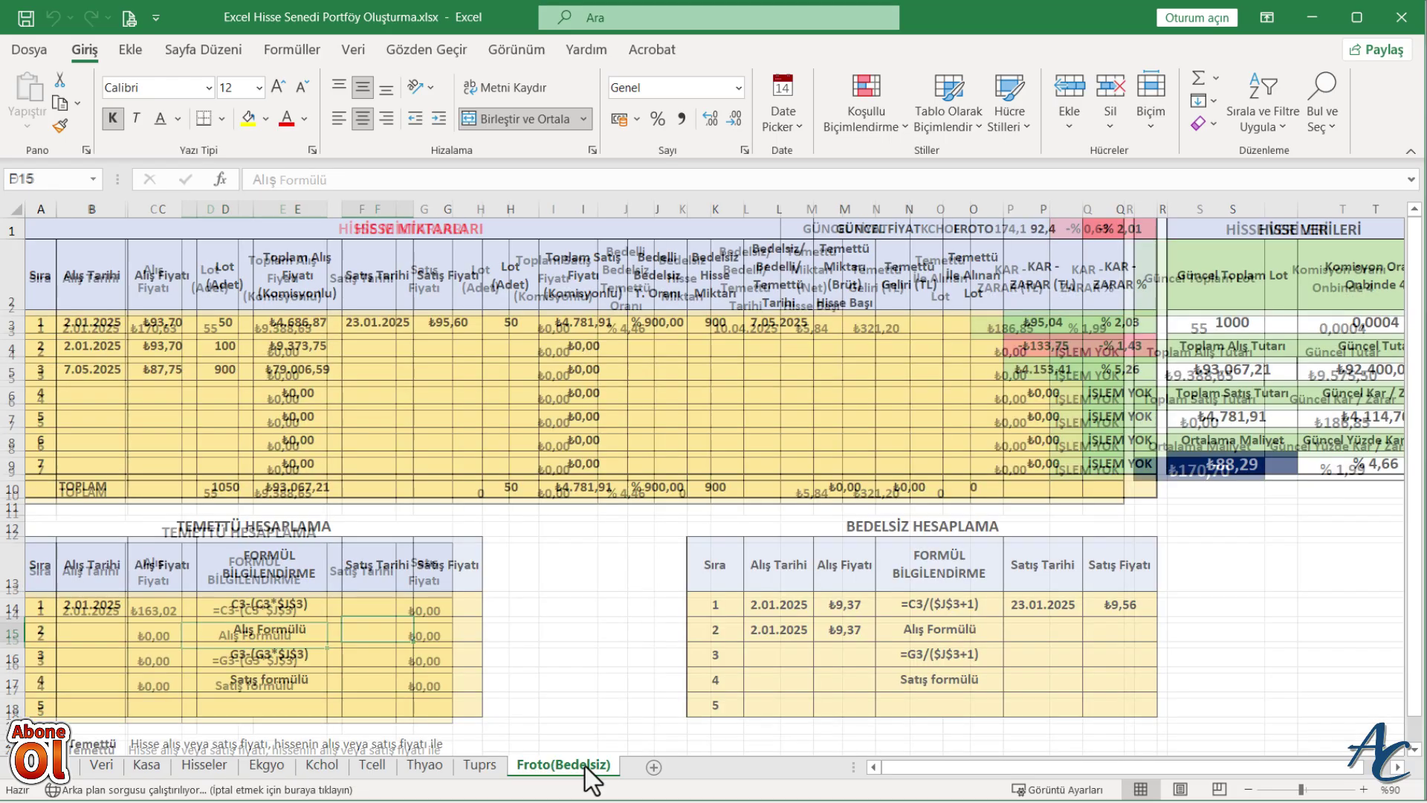
click(584, 765)
click(537, 549)
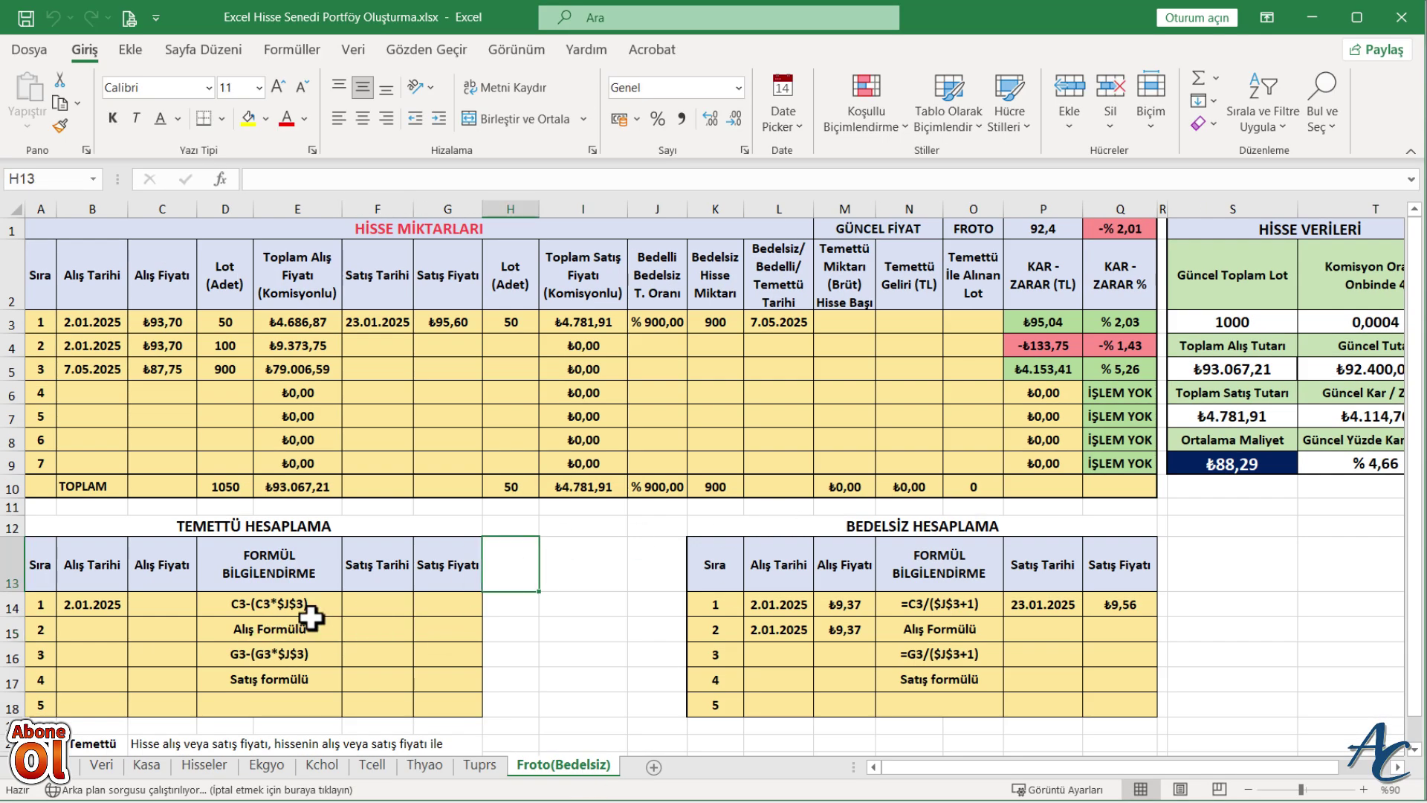
click(278, 604)
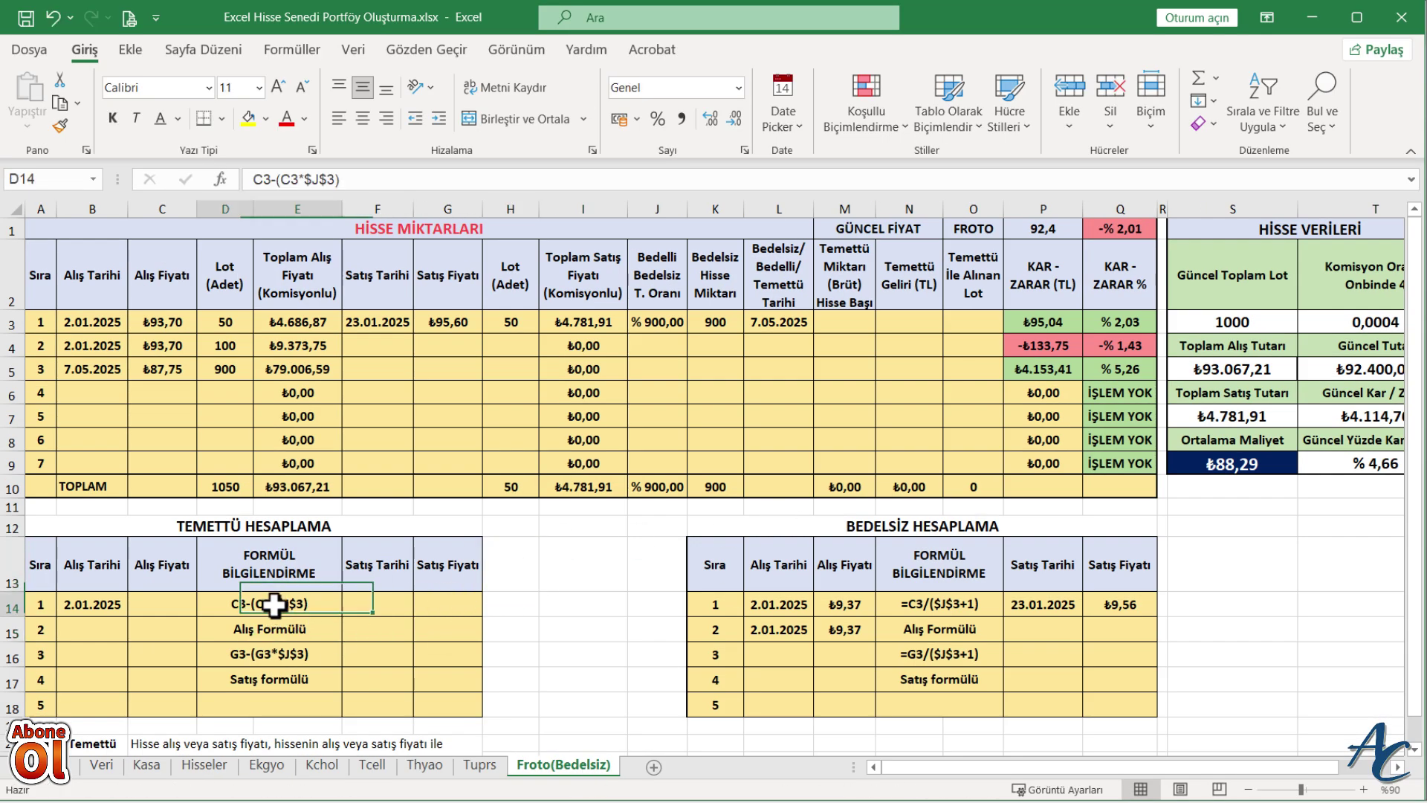
click(276, 657)
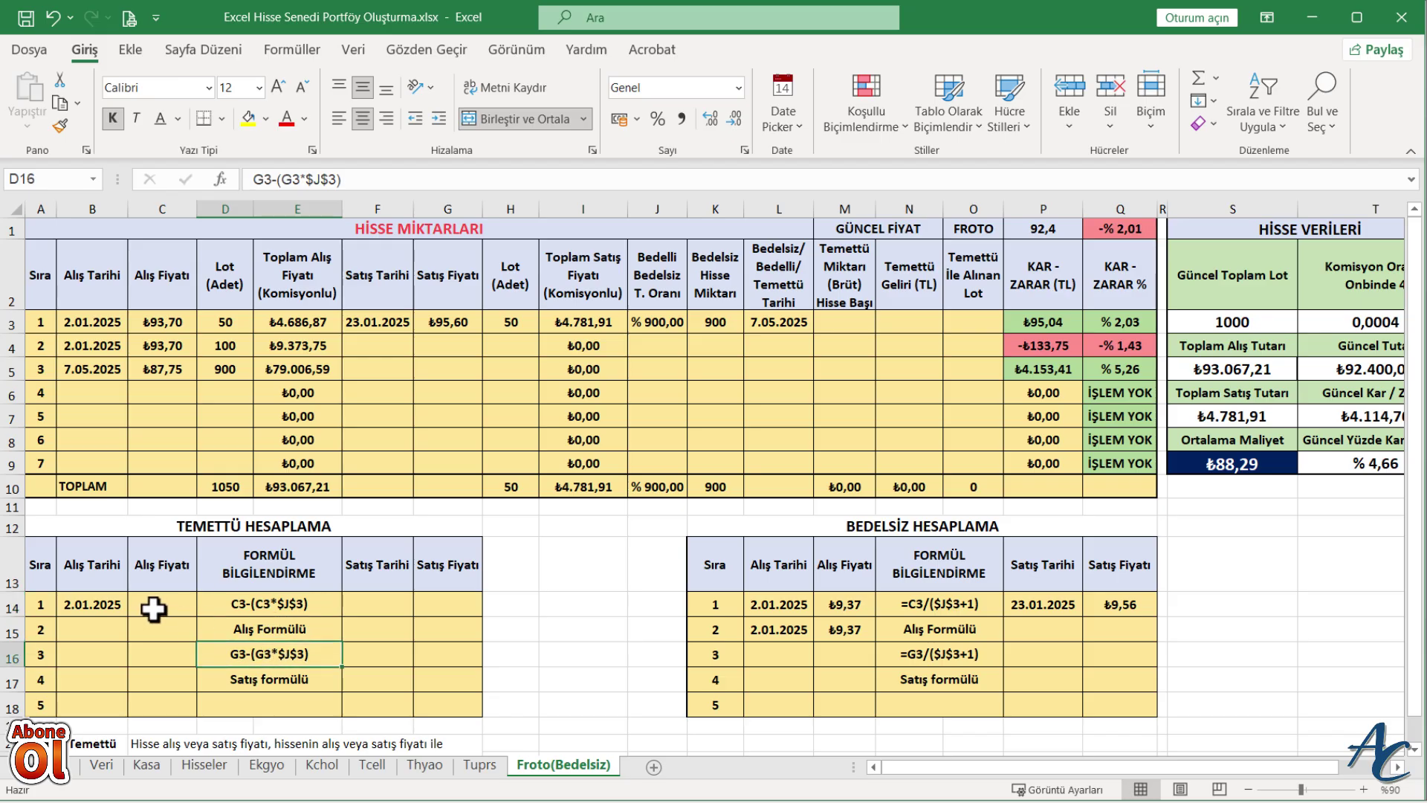
click(567, 597)
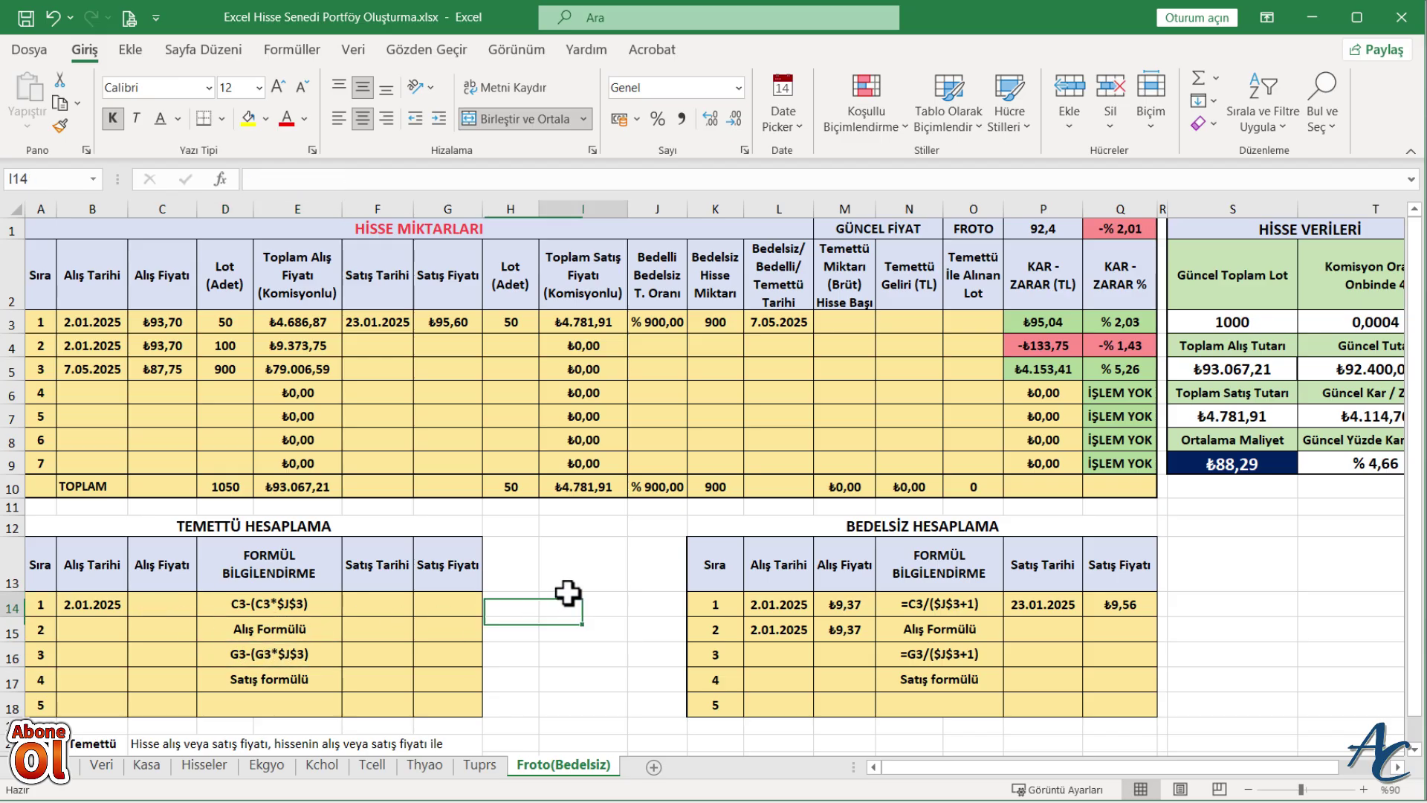
Make N14's explanation static text C3/($J$3+1) by pasting it as a value and removing the '='
click(910, 602)
right_click(910, 602)
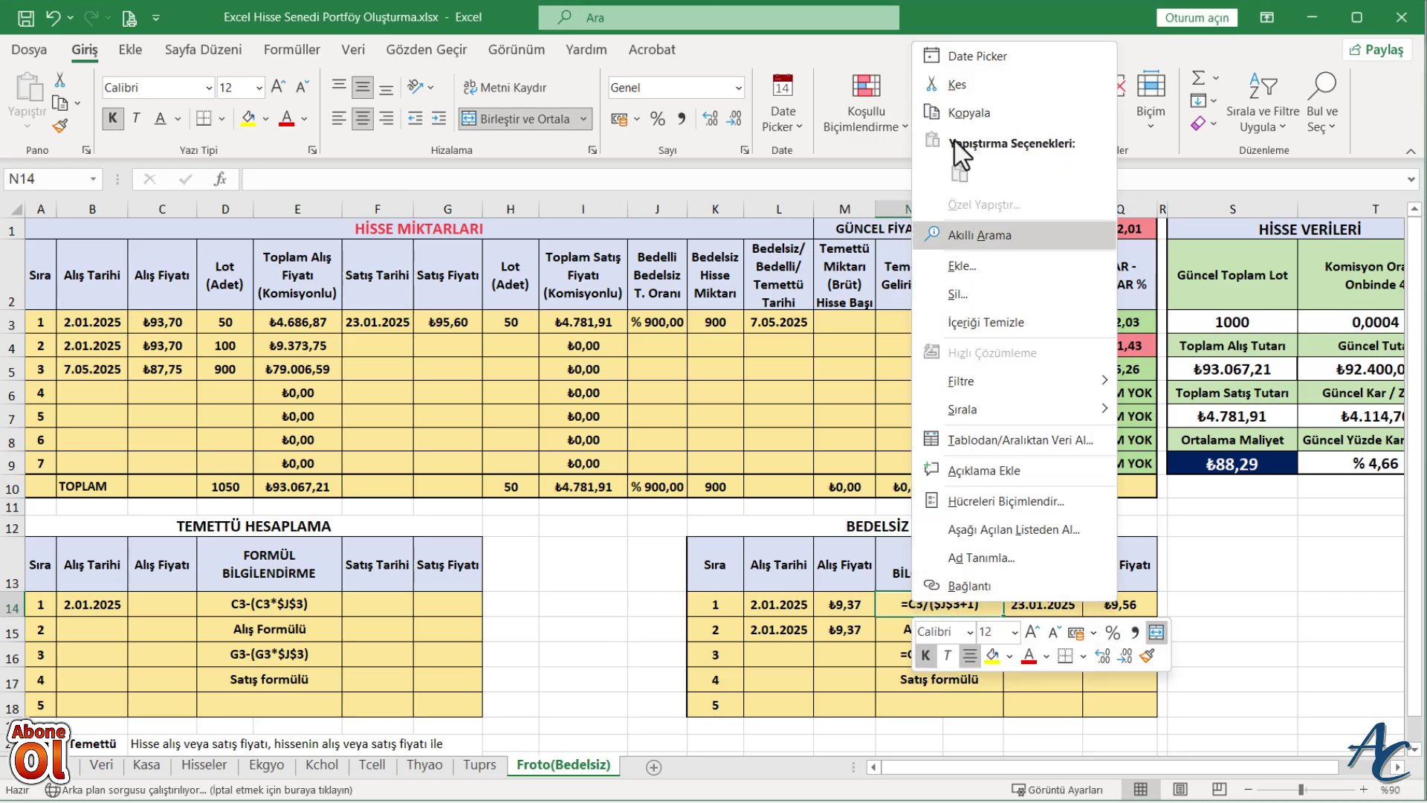
click(974, 111)
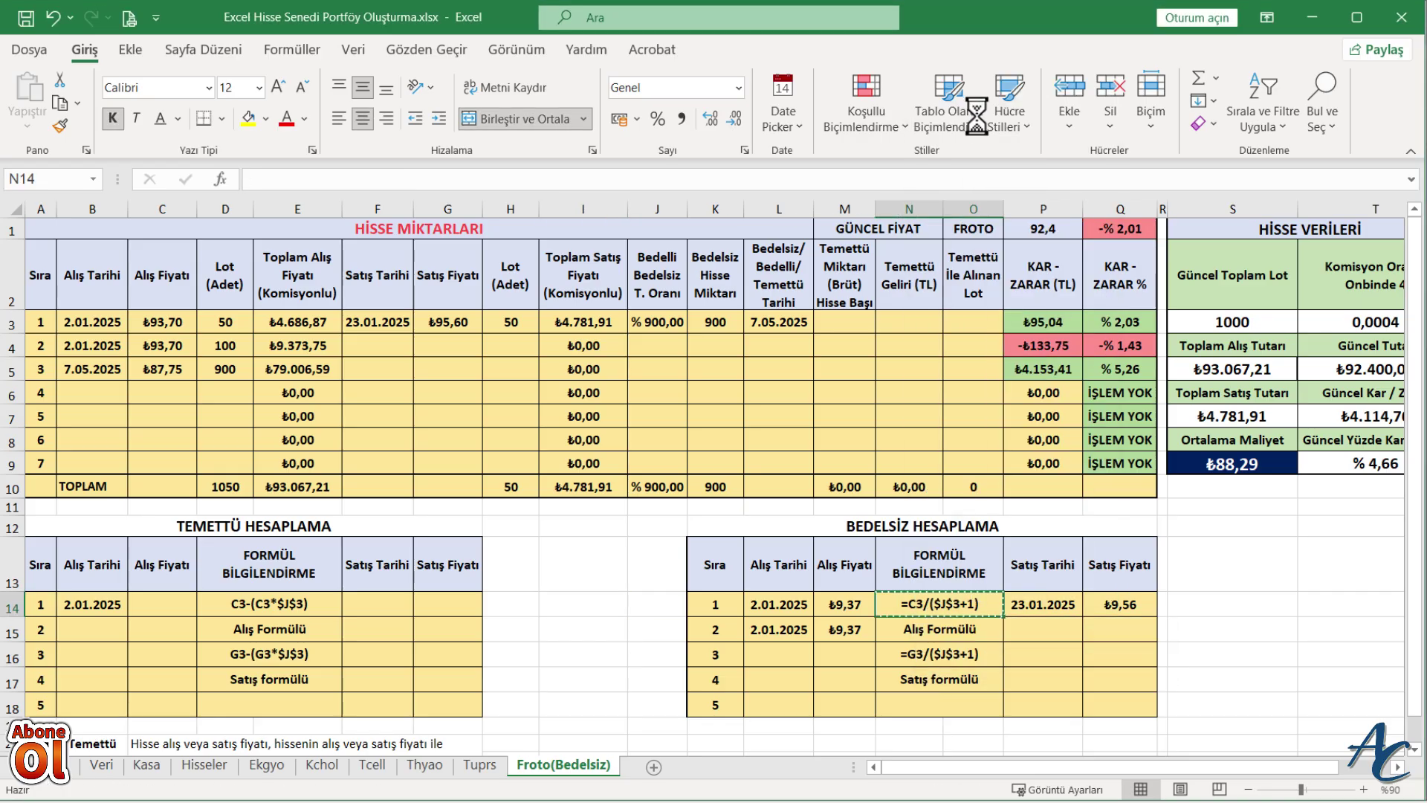
right_click(920, 599)
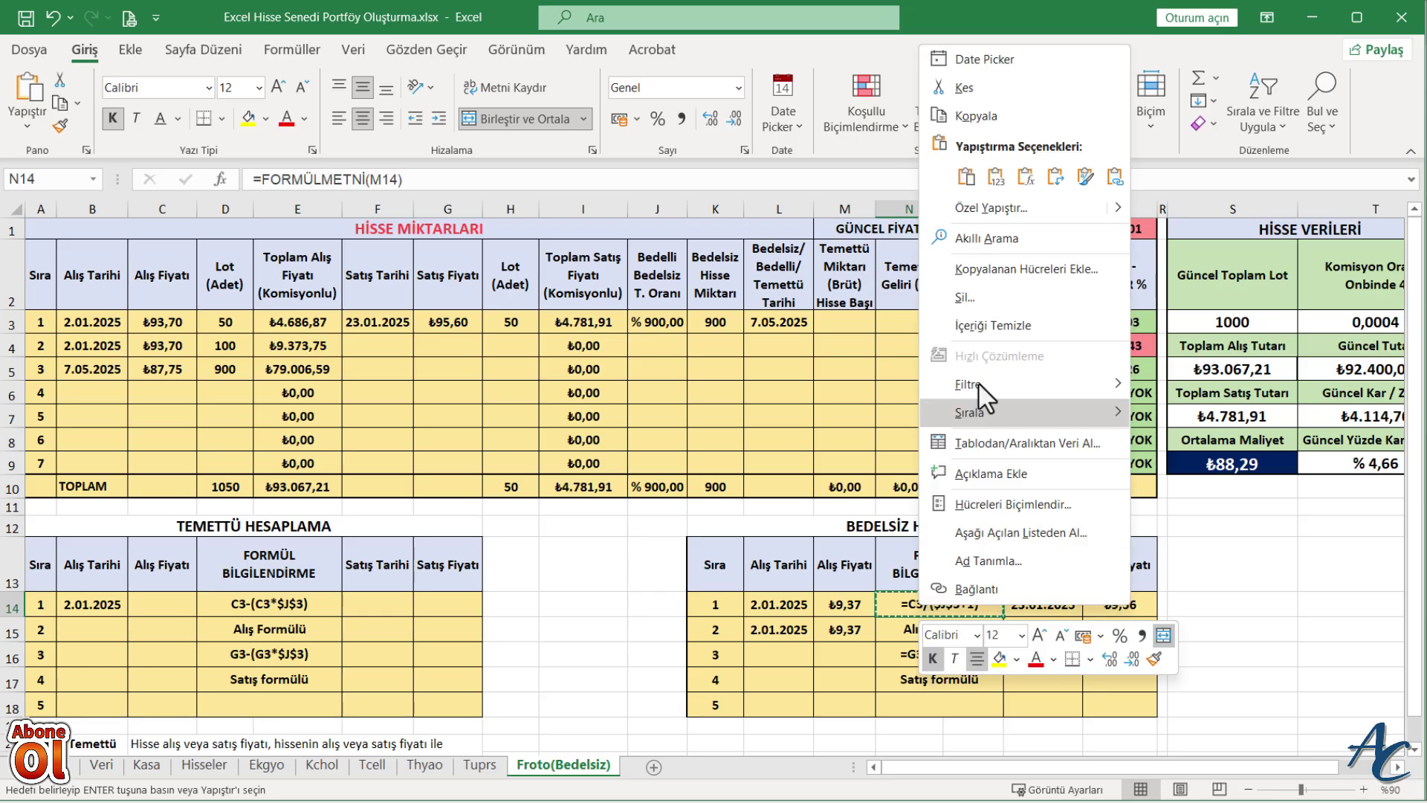
click(996, 177)
click(258, 179)
key(BackSpace)
key(Return)
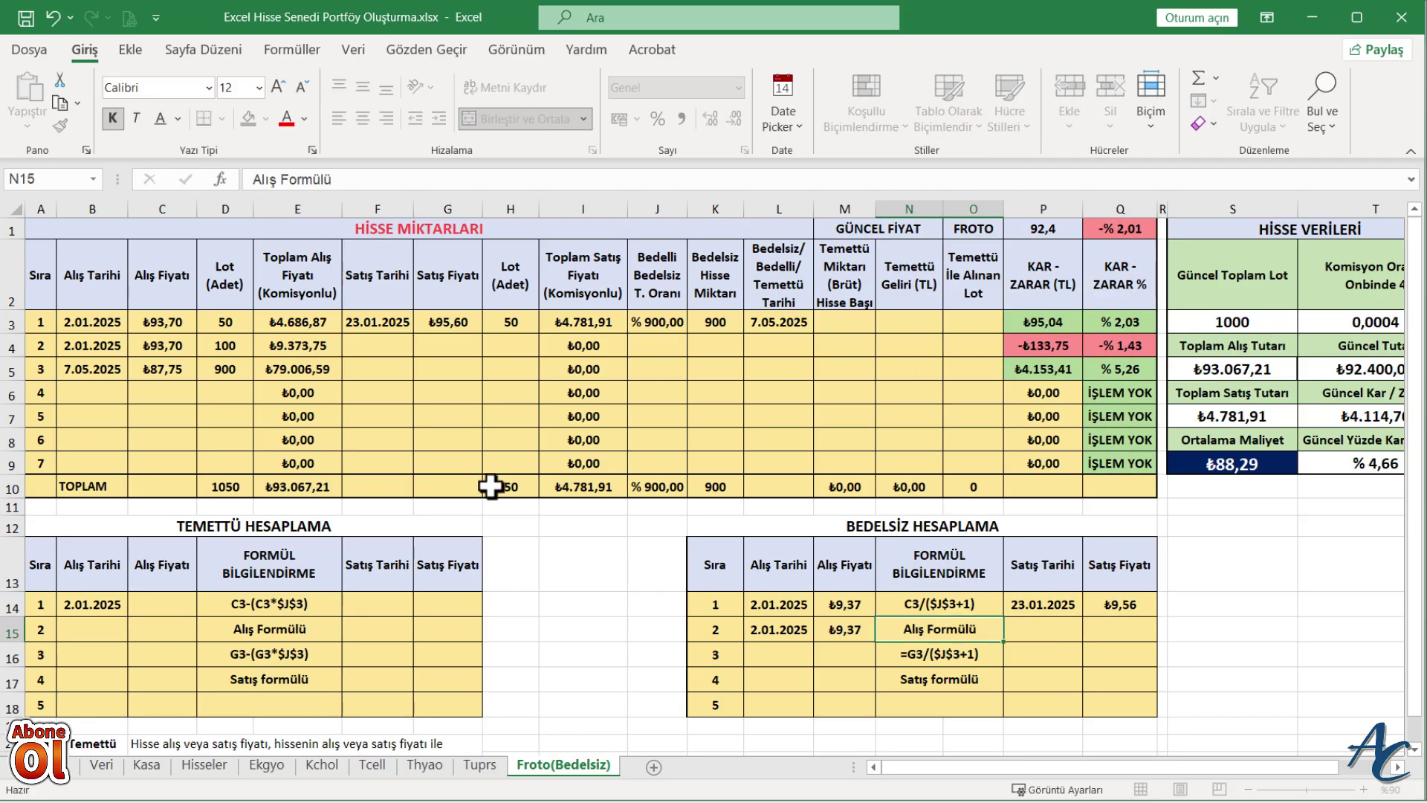
Make N16's explanation static text G3/($J$3+1) by pasting it as a value and removing the '='
click(920, 655)
right_click(920, 656)
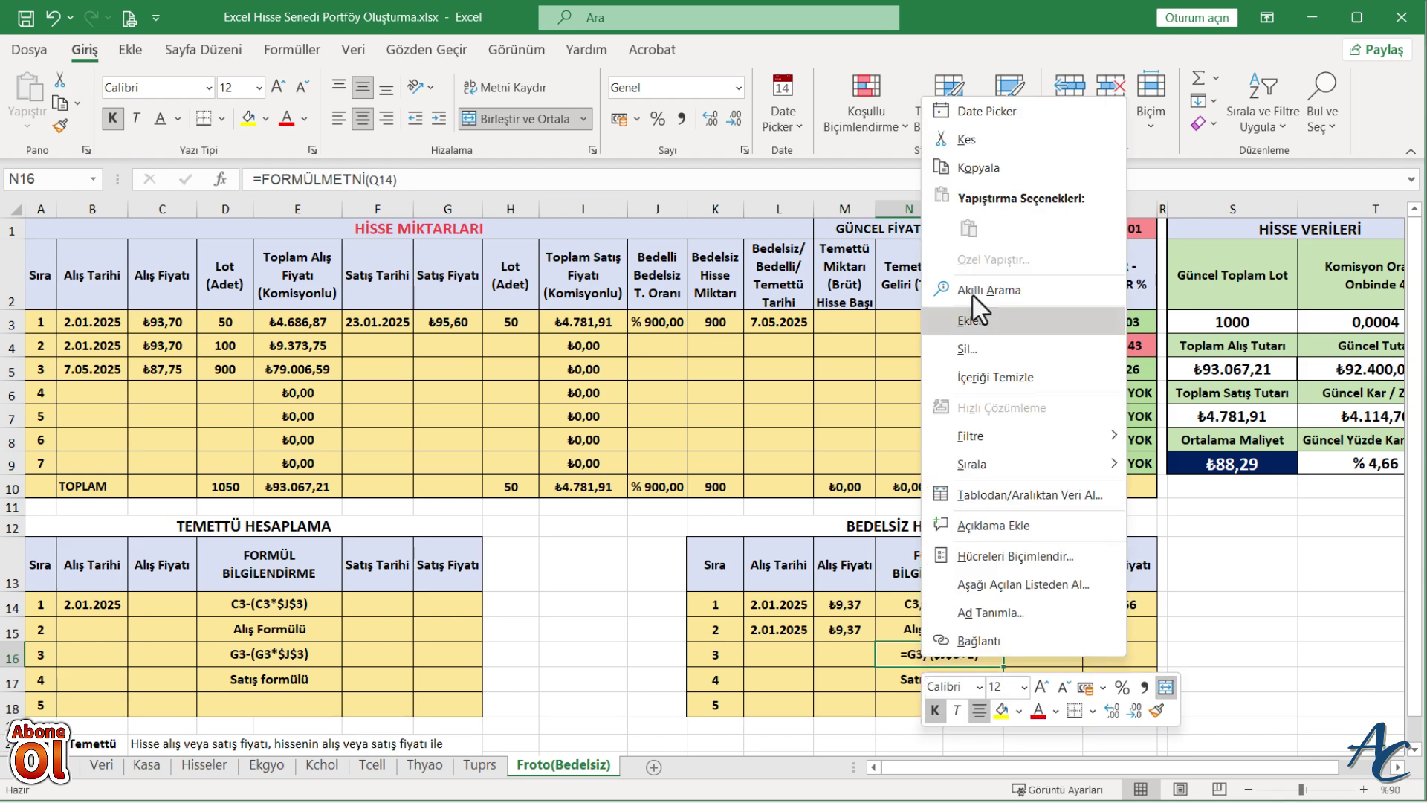
click(975, 168)
right_click(924, 654)
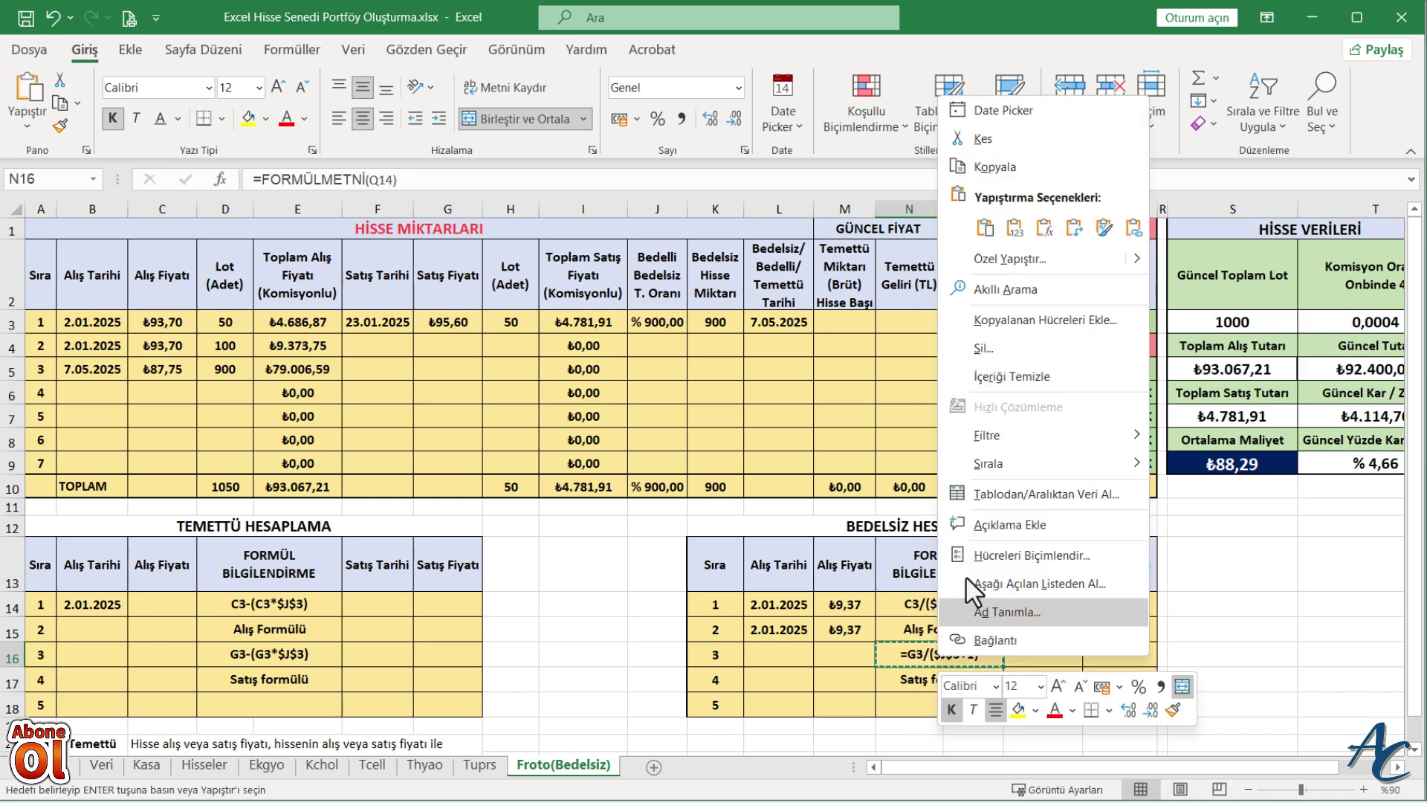
click(1014, 238)
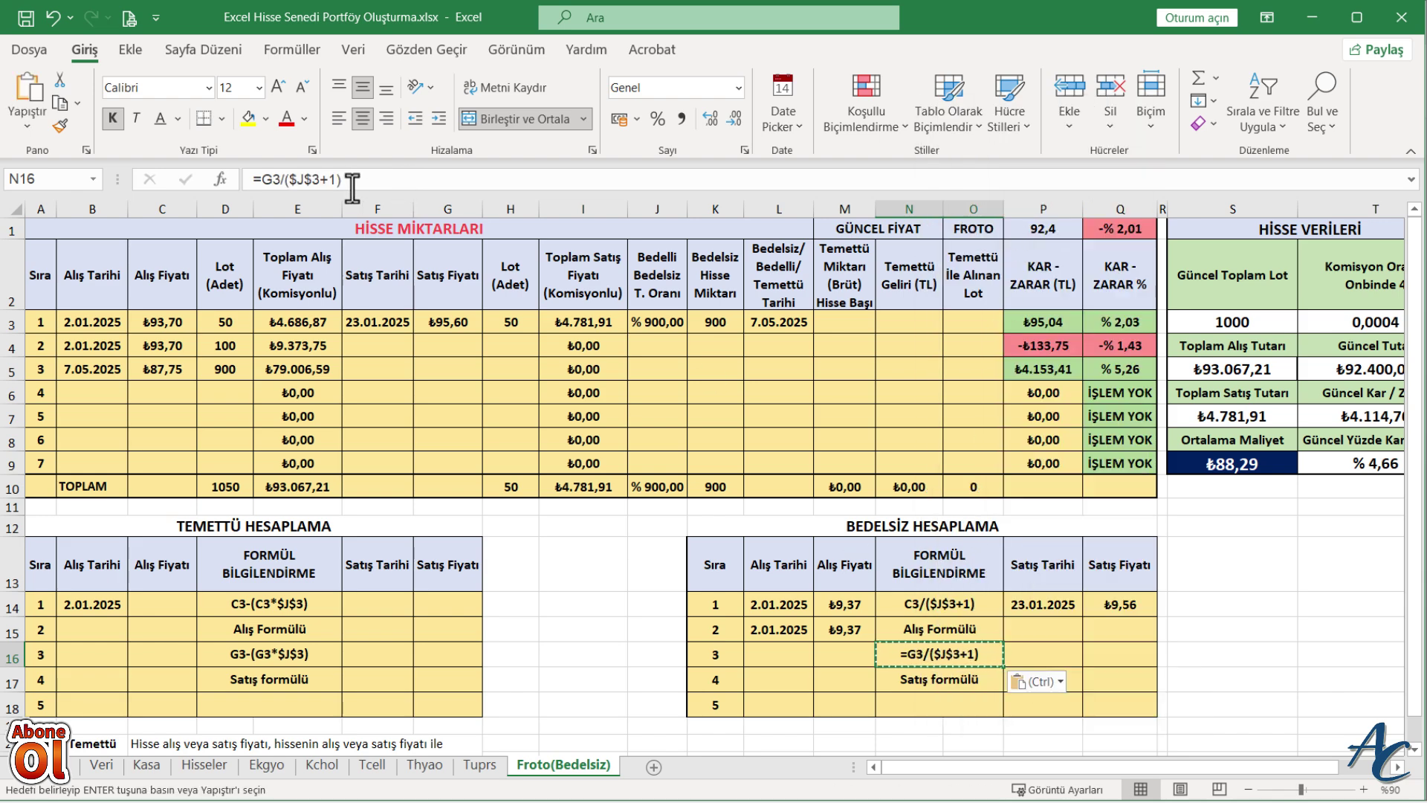
click(264, 179)
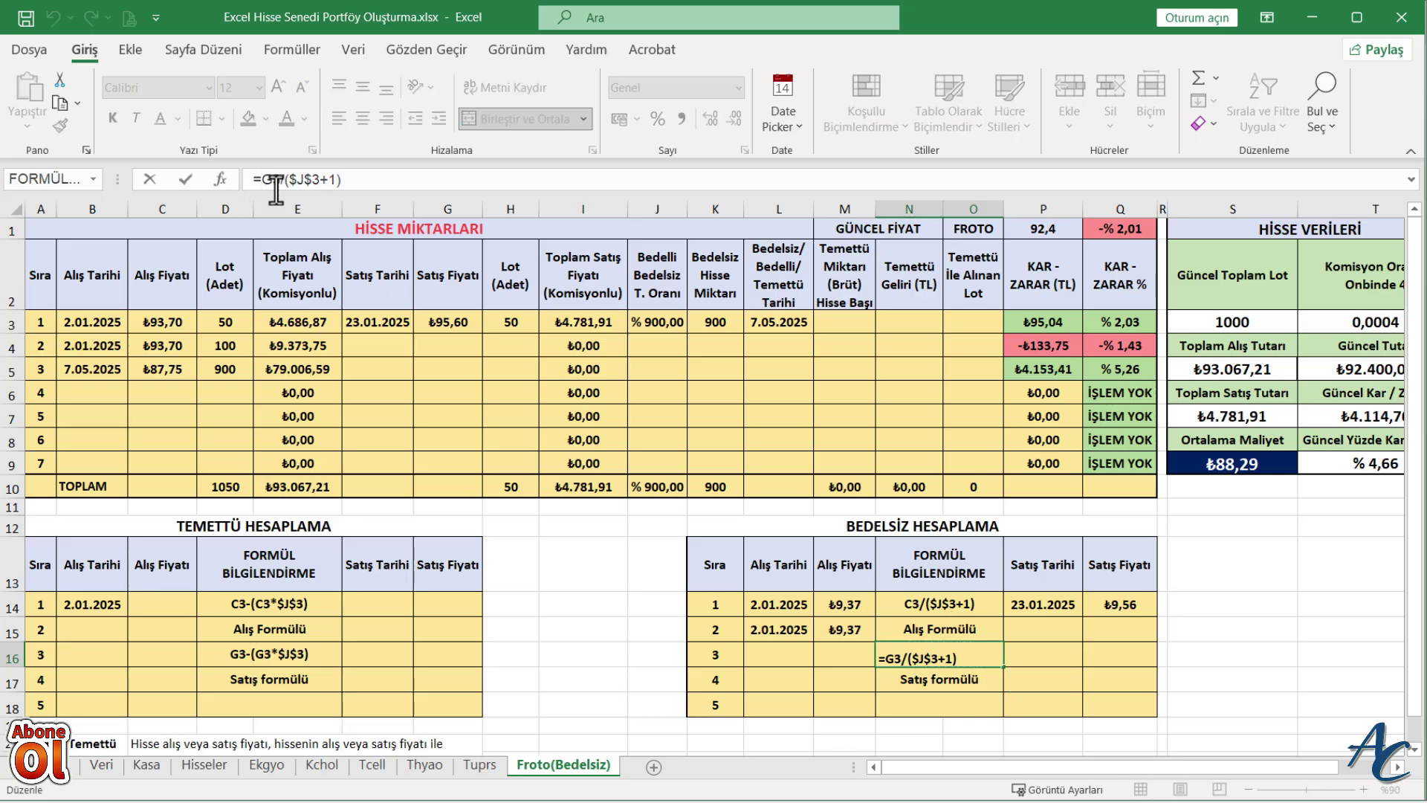
key(BackSpace)
key(Return)
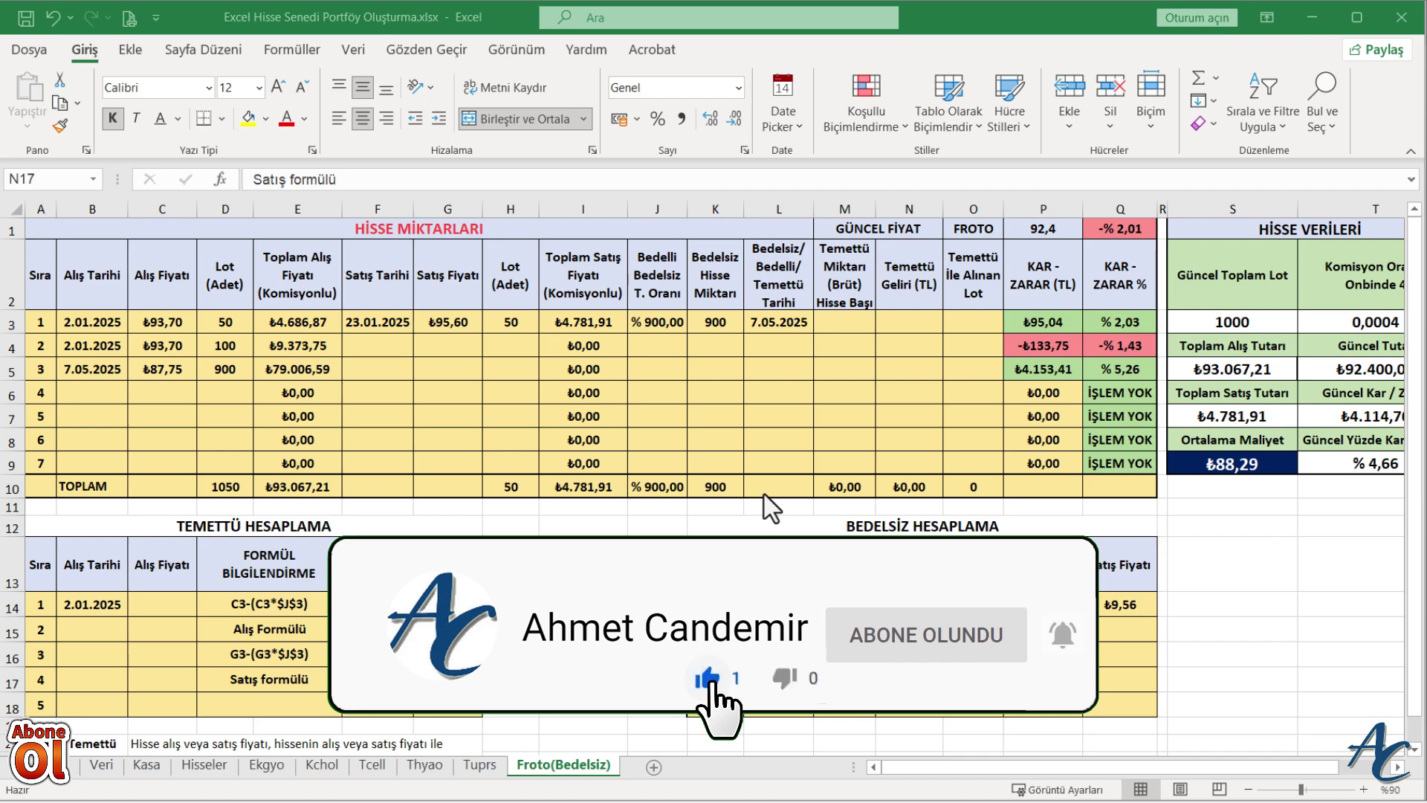
click(200, 766)
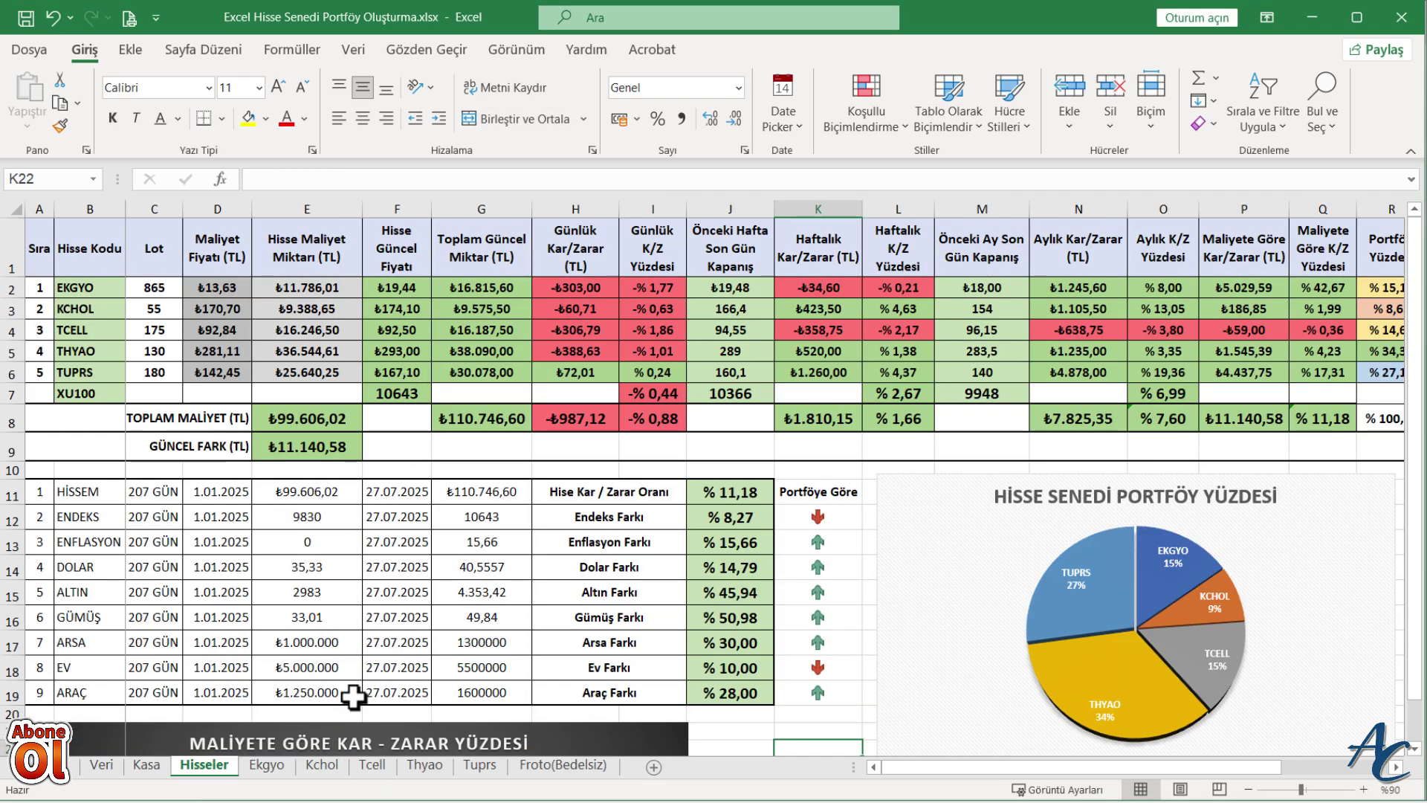
click(550, 767)
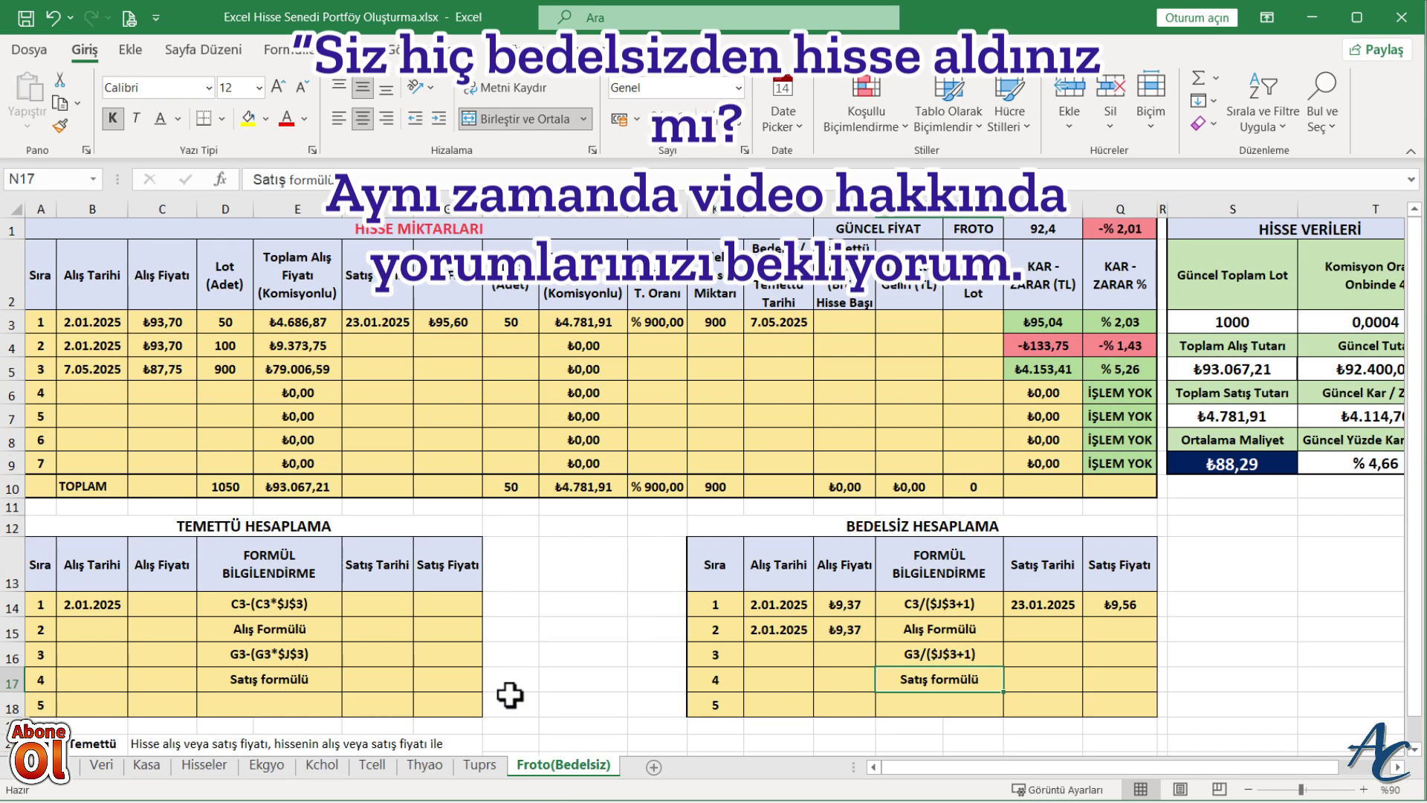